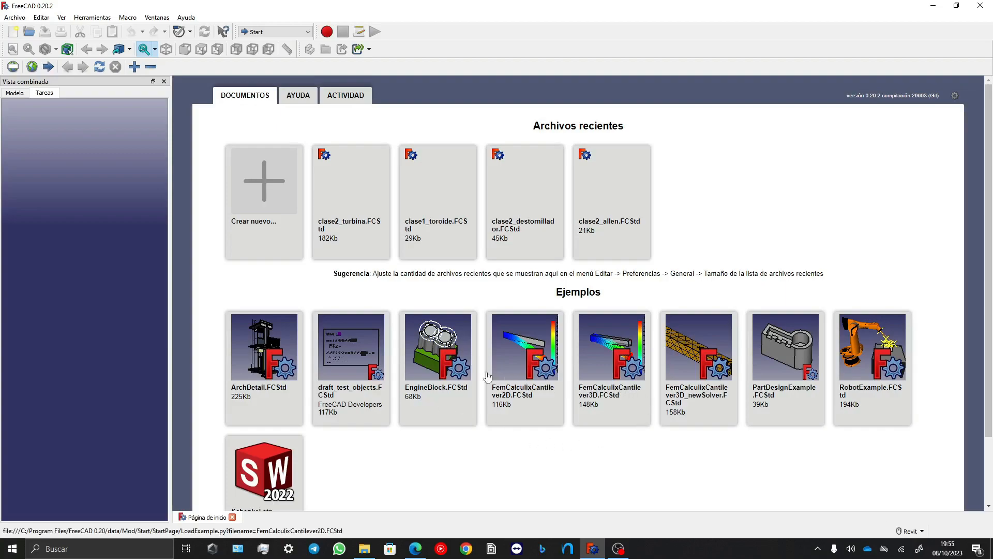
Create a new document and switch to the Part Design workbench.
{"action": "left_click", "coordinate": [253, 203]}
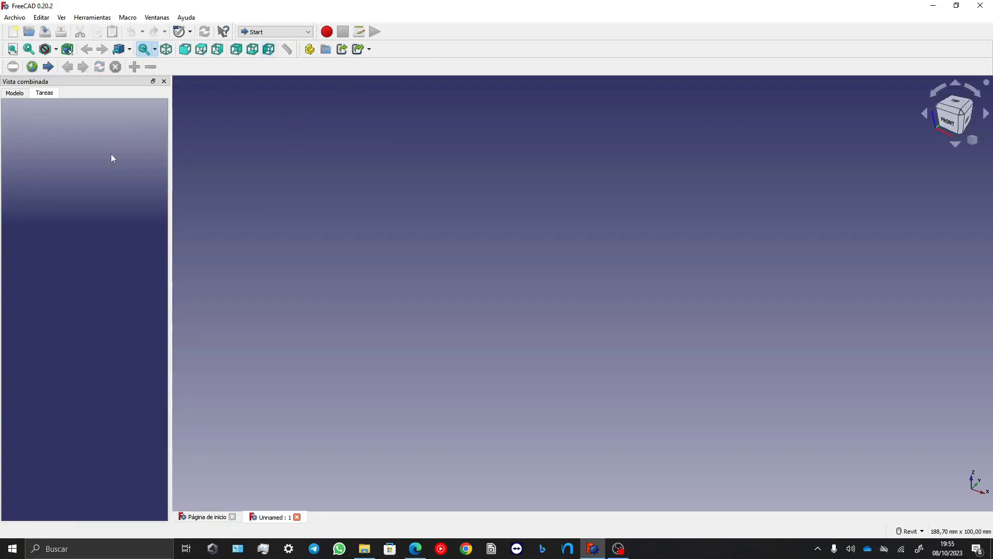
{"action": "left_click", "coordinate": [278, 32]}
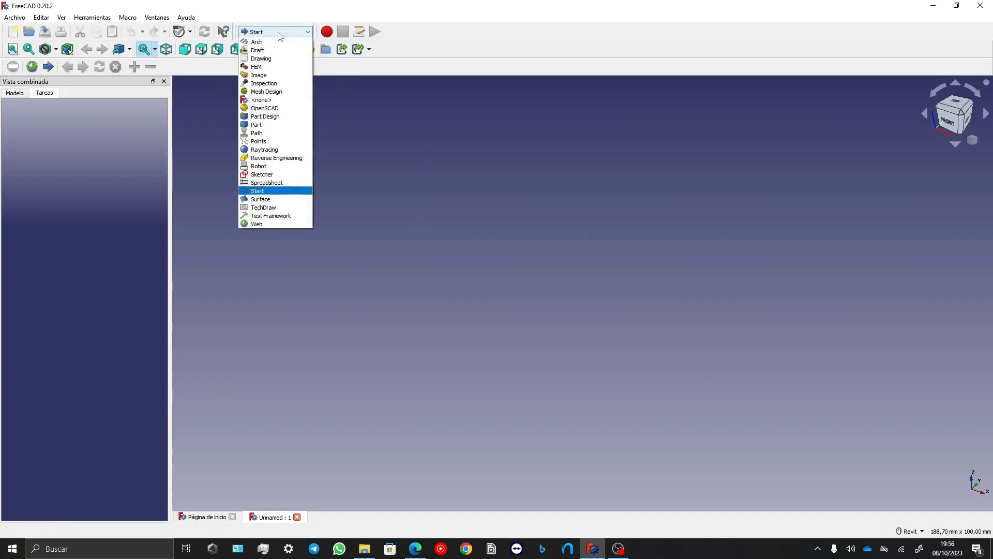
{"action": "left_click", "coordinate": [292, 117]}
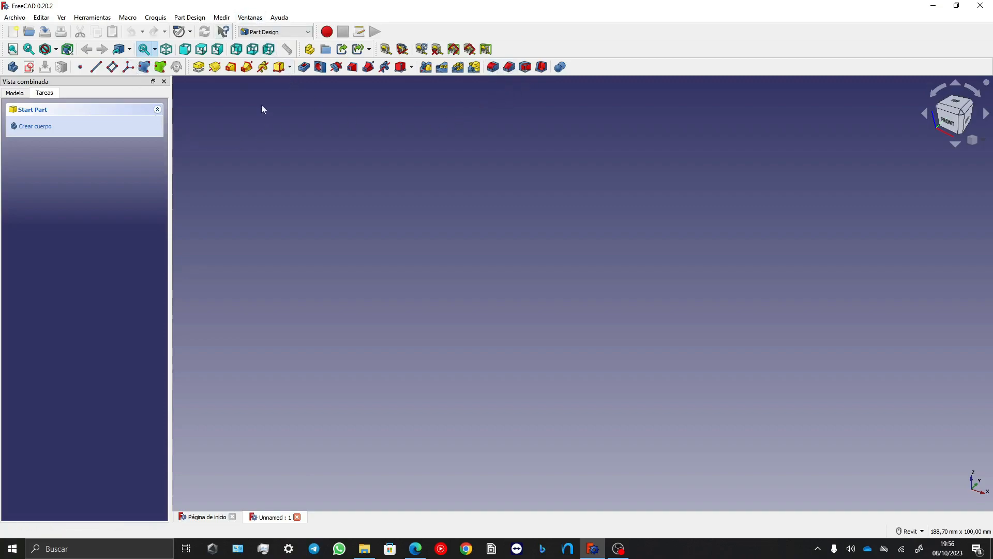
Start a new sketch on the XY plane.
{"action": "left_click", "coordinate": [29, 67]}
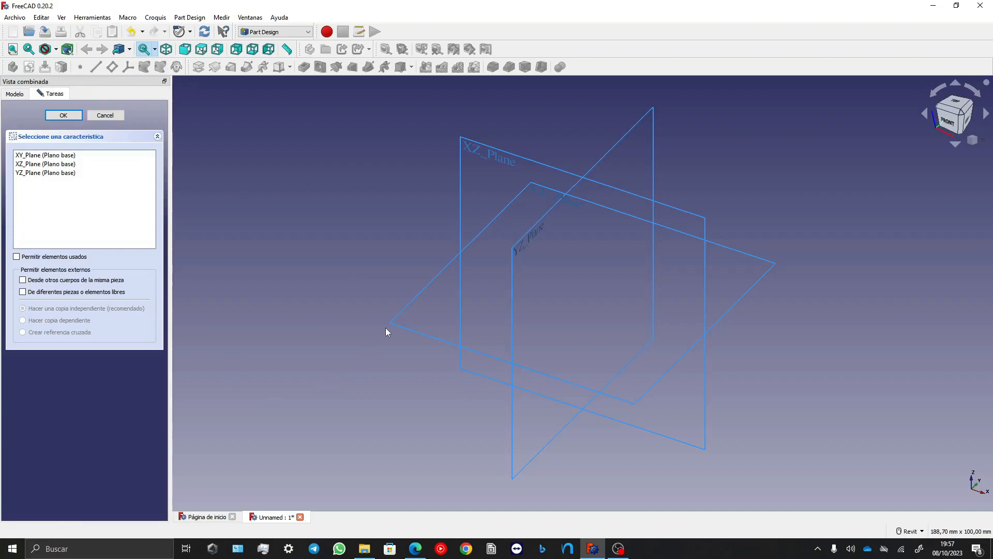
{"action": "left_click", "coordinate": [396, 317]}
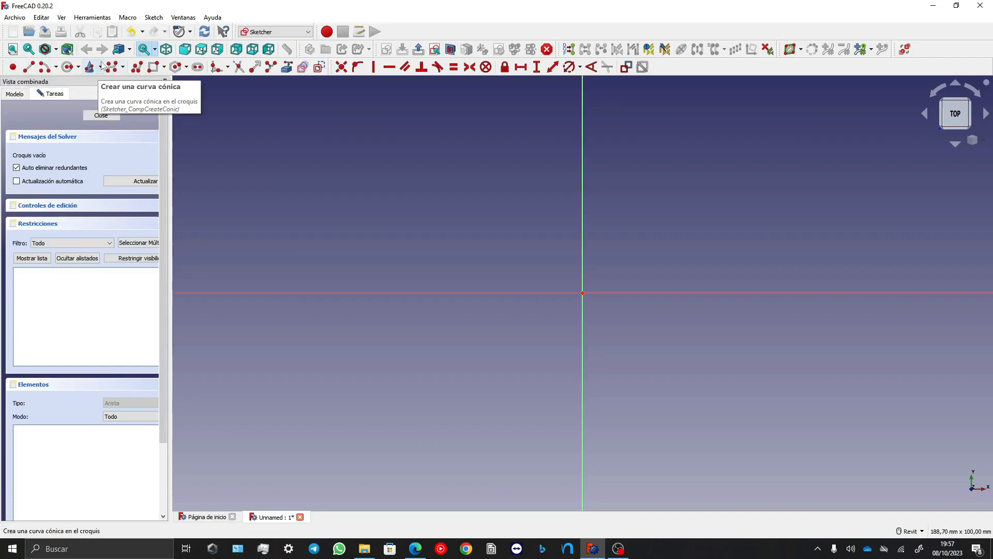
{"action": "left_click", "coordinate": [102, 65]}
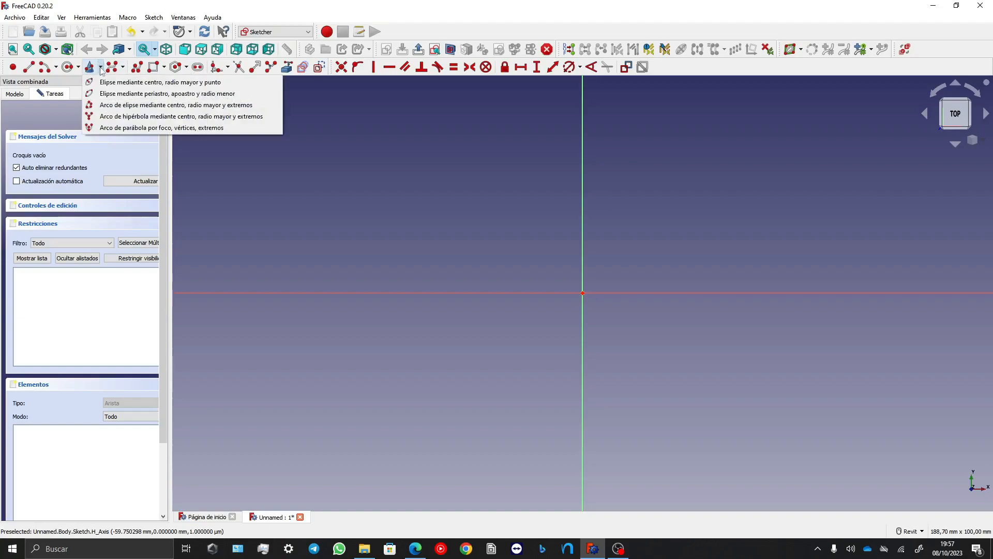
{"action": "left_click", "coordinate": [101, 65]}
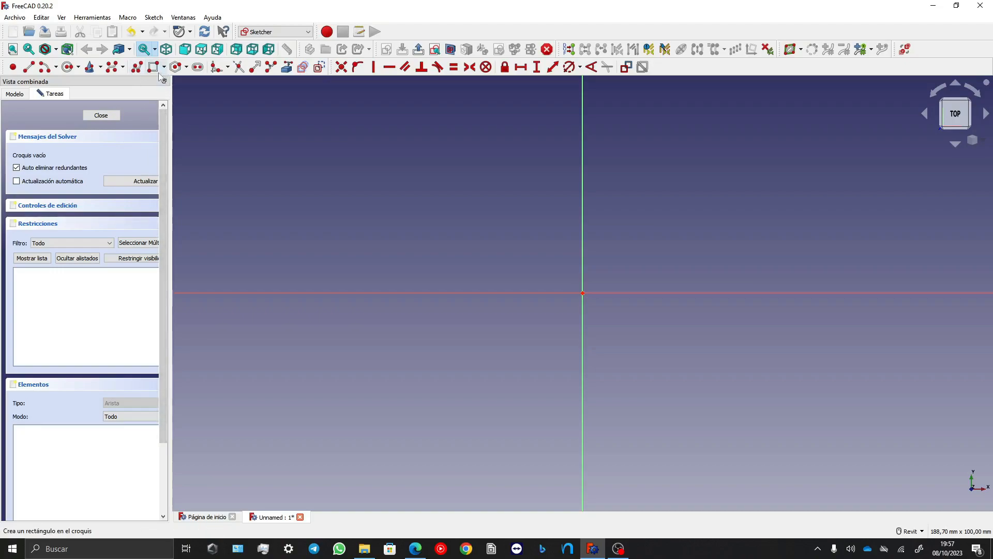
{"action": "left_click", "coordinate": [184, 68]}
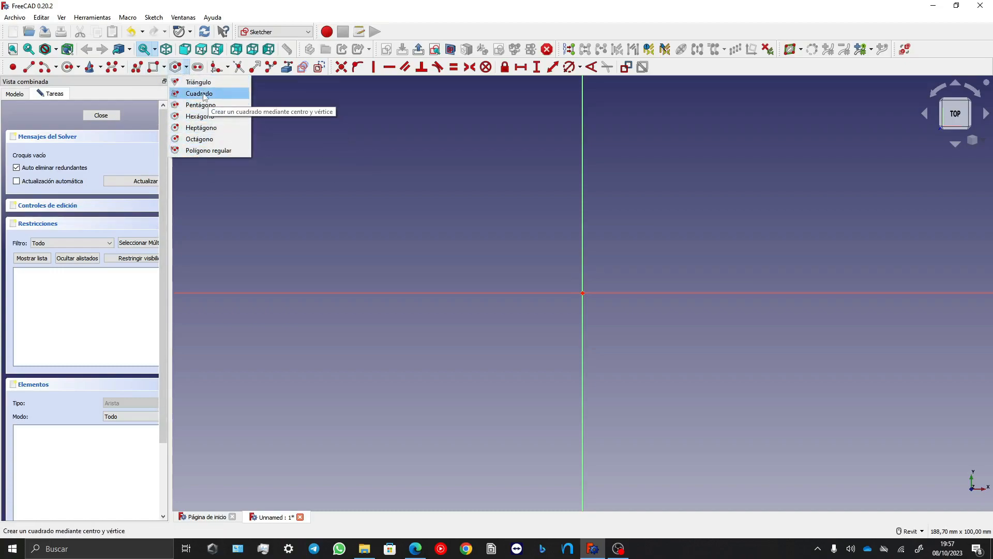
{"action": "left_click", "coordinate": [332, 132]}
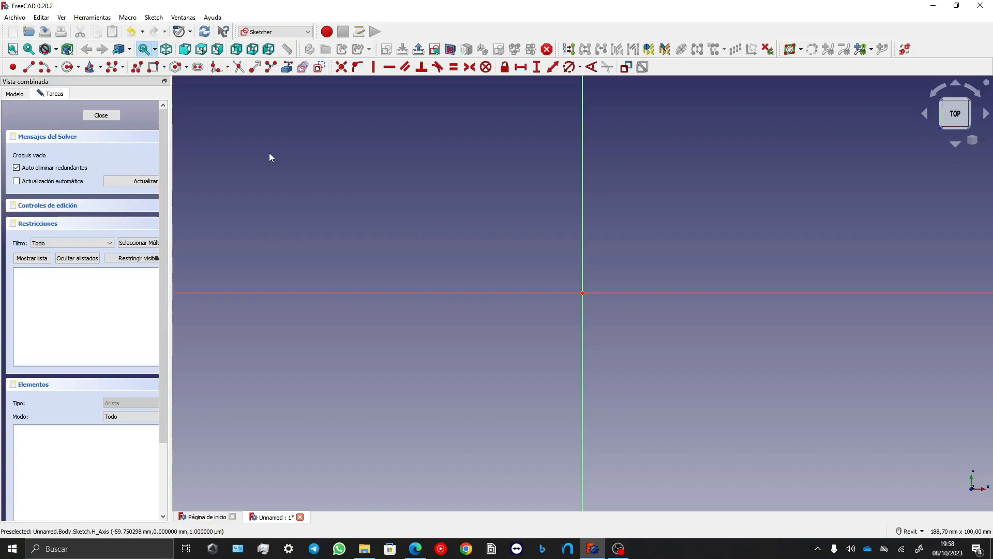
Draw a four-line outline above the horizontal axis and trim the last line's overhang beyond the first vertical line.
{"action": "left_click", "coordinate": [29, 67]}
{"action": "left_click", "coordinate": [506, 277]}
{"action": "left_click", "coordinate": [506, 144]}
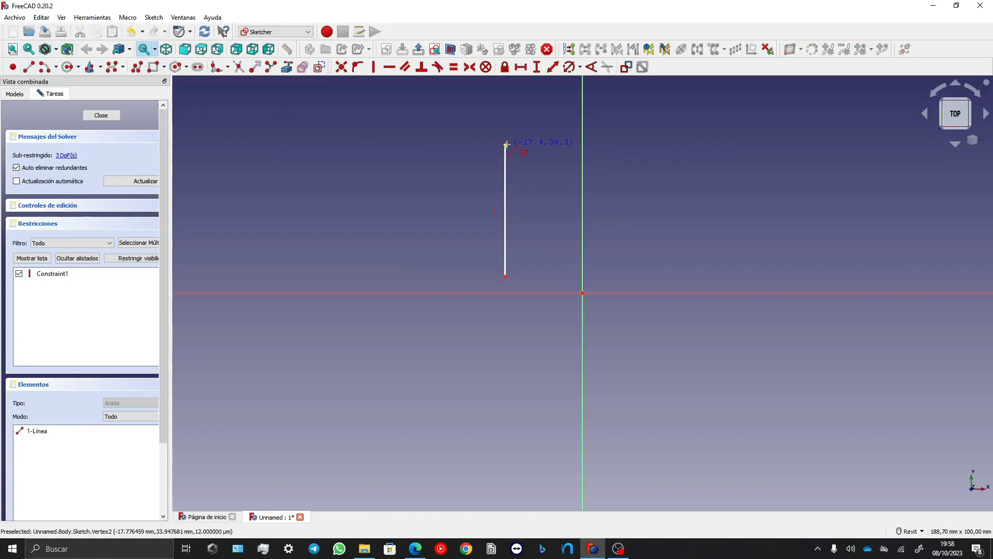
{"action": "left_click", "coordinate": [659, 145]}
{"action": "left_click", "coordinate": [669, 270]}
{"action": "left_click", "coordinate": [416, 260]}
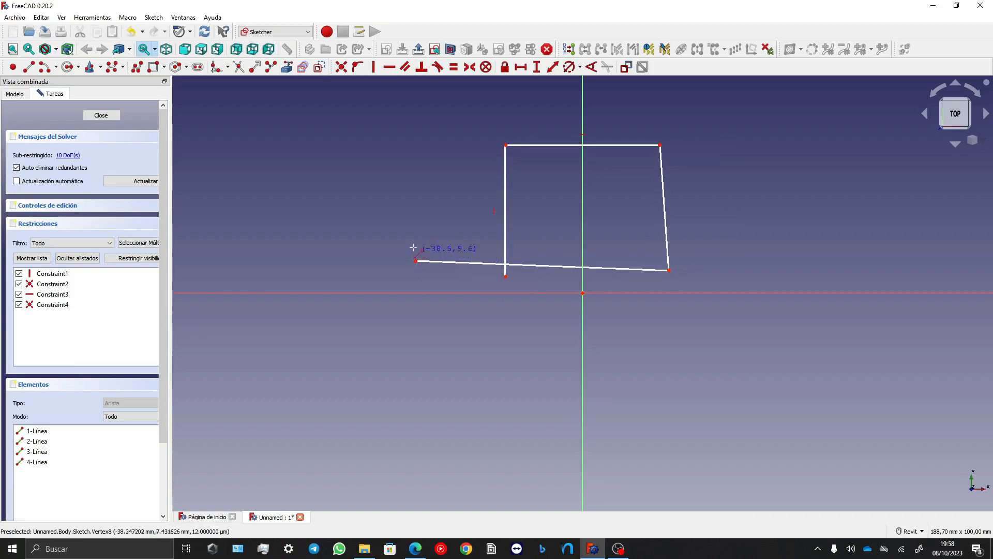
{"action": "left_click", "coordinate": [238, 67]}
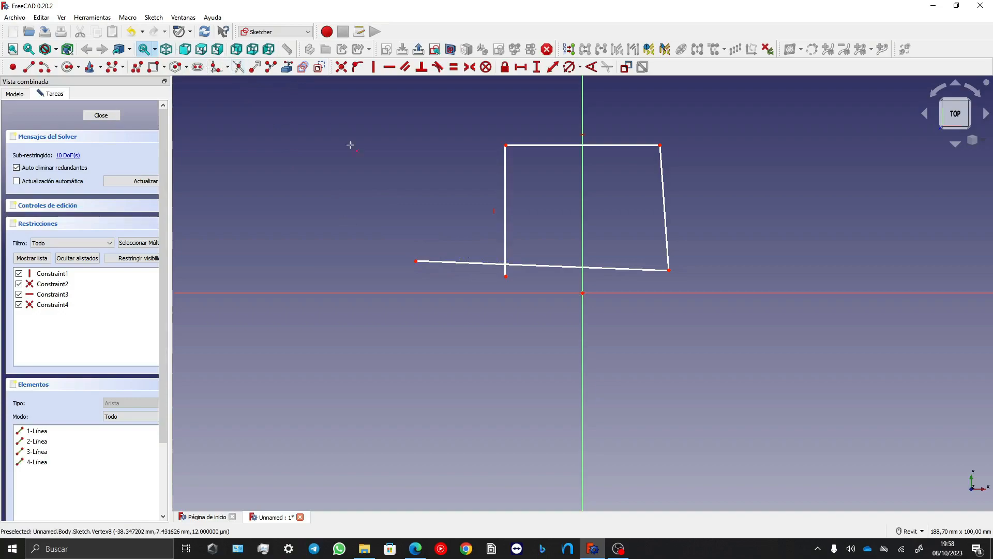
{"action": "left_click", "coordinate": [451, 262]}
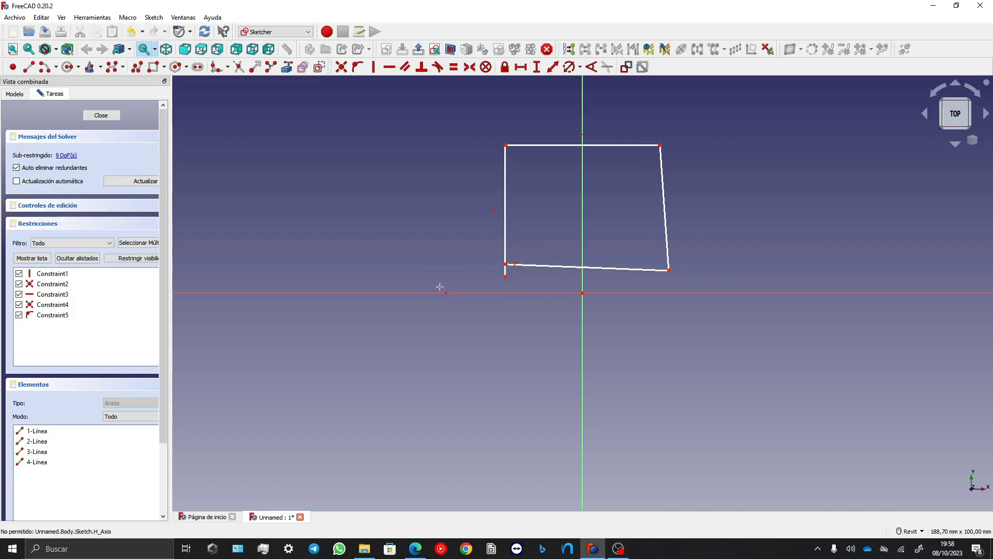
Undo the trim and all the lines drawn in the sketch.
{"action": "key", "text": "ctrl+z"}
{"action": "key", "text": "ctrl+z"}
{"action": "key", "text": "ctrl+z"}
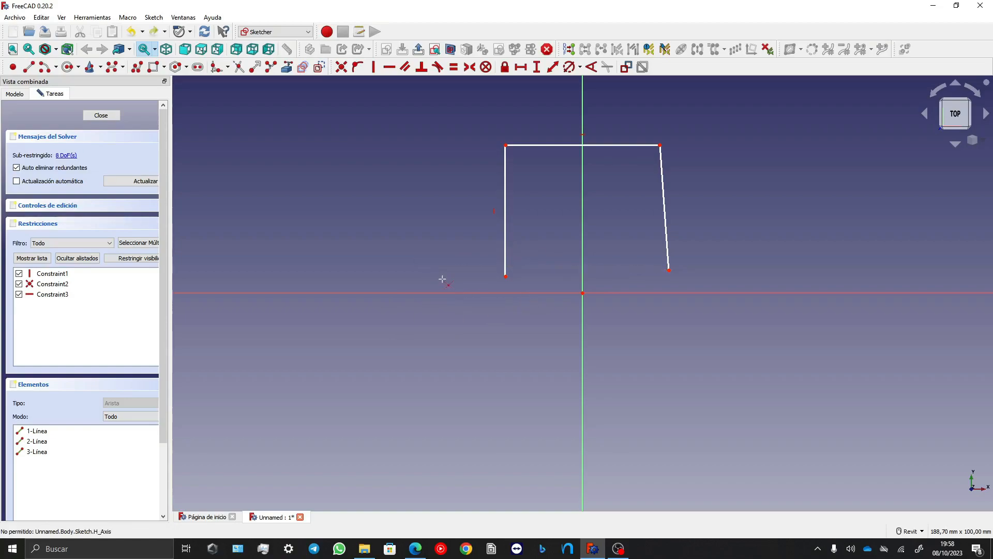
{"action": "key", "text": "ctrl+z"}
{"action": "key", "text": "ctrl+z"}
{"action": "key", "text": "ctrl+z"}
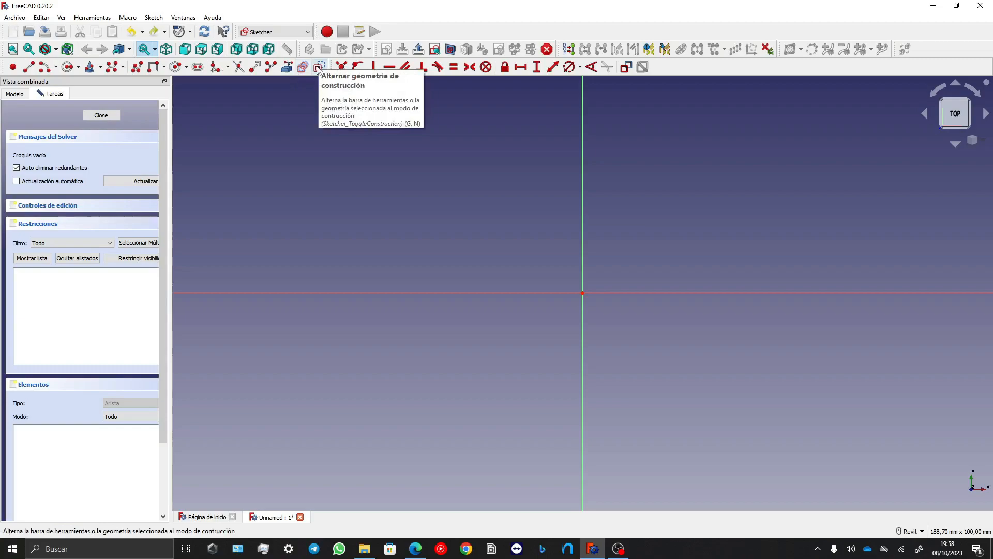
Try a diagonal construction line across the sketch origin and undo it.
{"action": "left_click", "coordinate": [318, 68]}
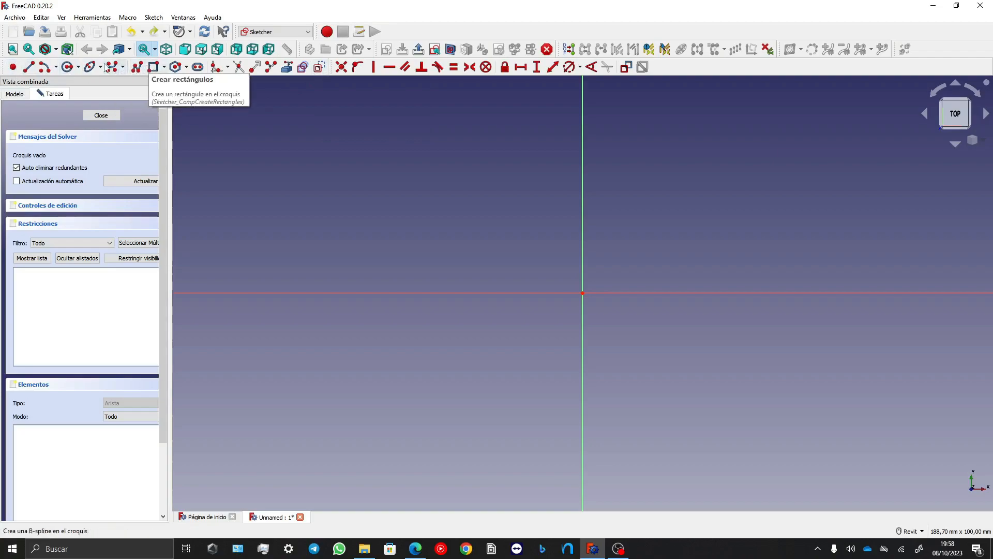
{"action": "left_click", "coordinate": [13, 67]}
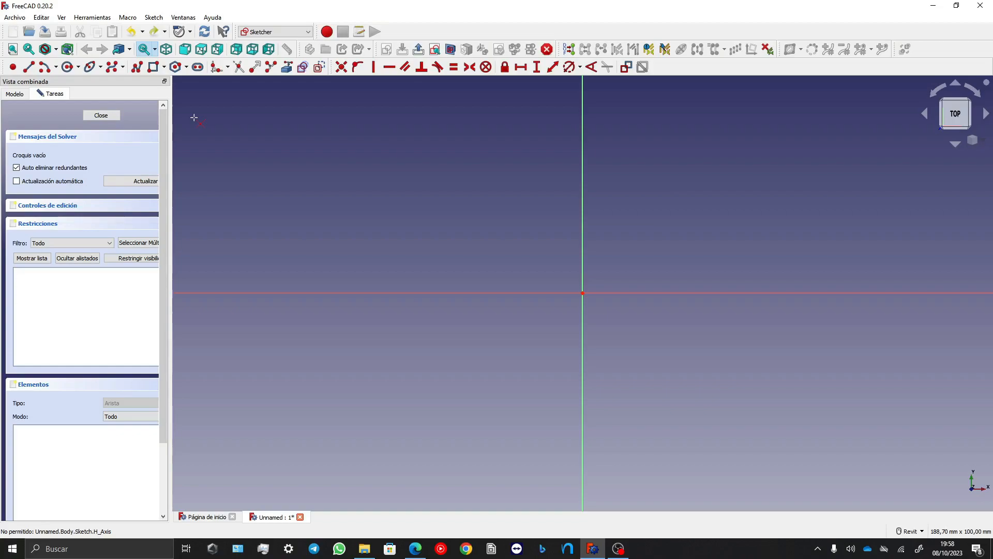
{"action": "left_click", "coordinate": [30, 67]}
{"action": "left_click", "coordinate": [542, 335]}
{"action": "left_click", "coordinate": [651, 217]}
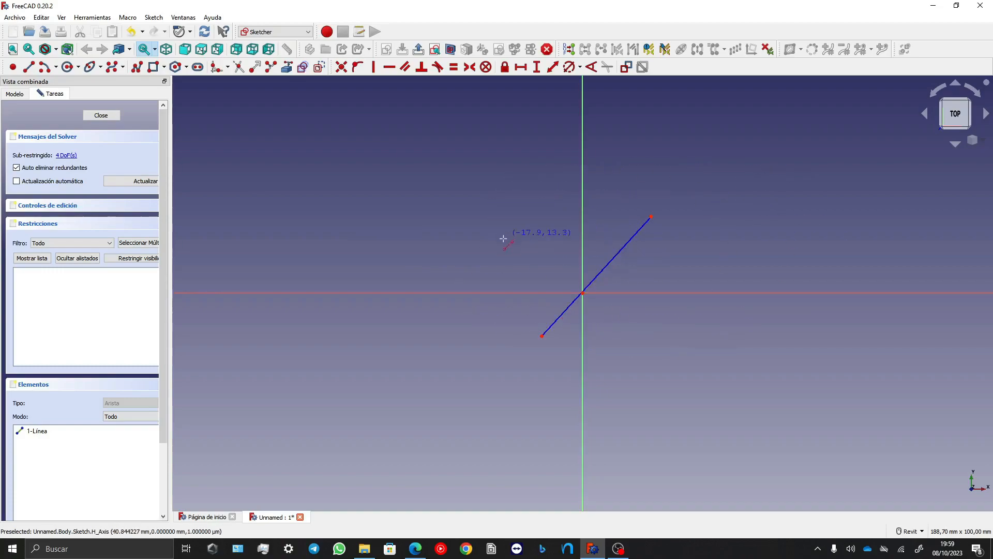
{"action": "key", "text": "ctrl+z"}
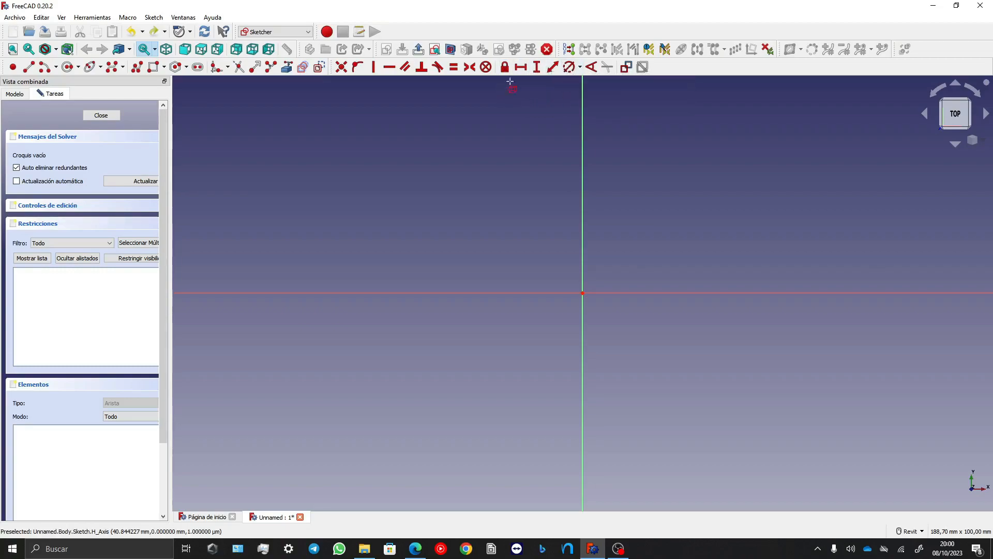
{"action": "left_click", "coordinate": [519, 67]}
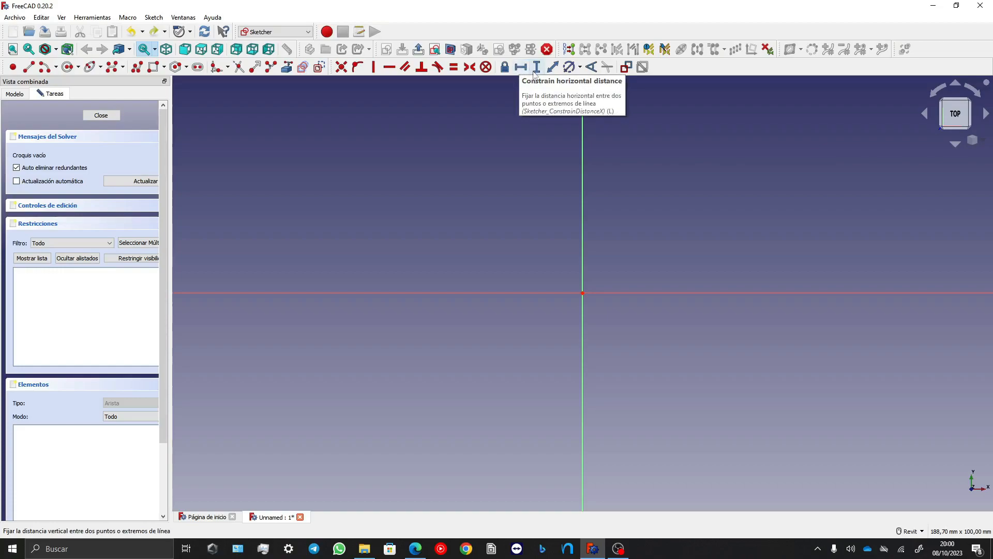
{"action": "left_click", "coordinate": [527, 70]}
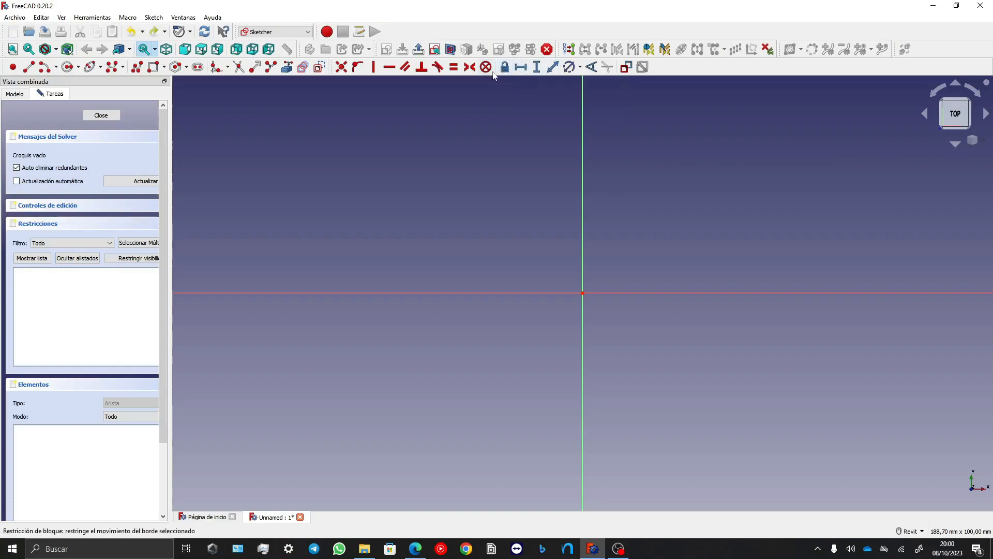
{"action": "left_click", "coordinate": [522, 67]}
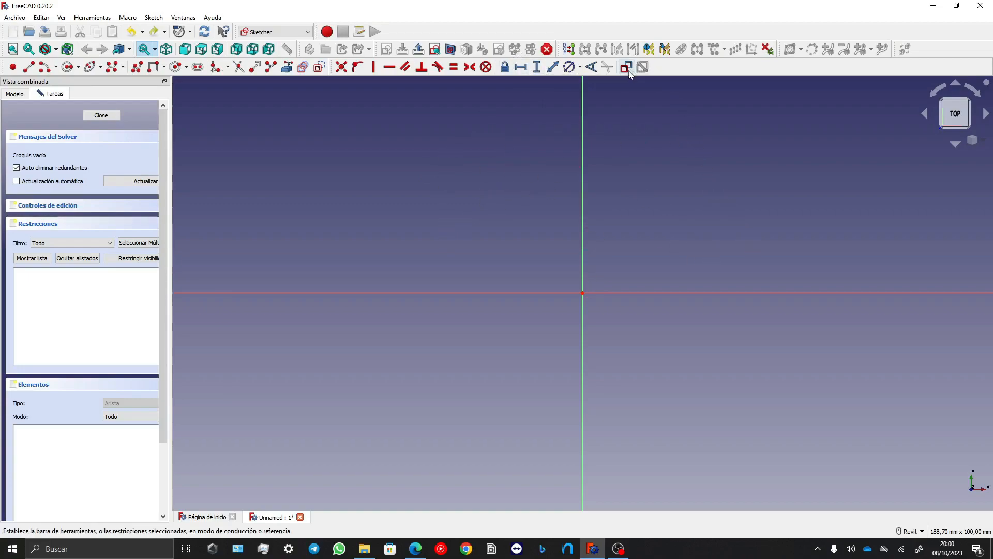
Draw a rectangle about 24 mm high around the sketch origin.
{"action": "left_click", "coordinate": [153, 68]}
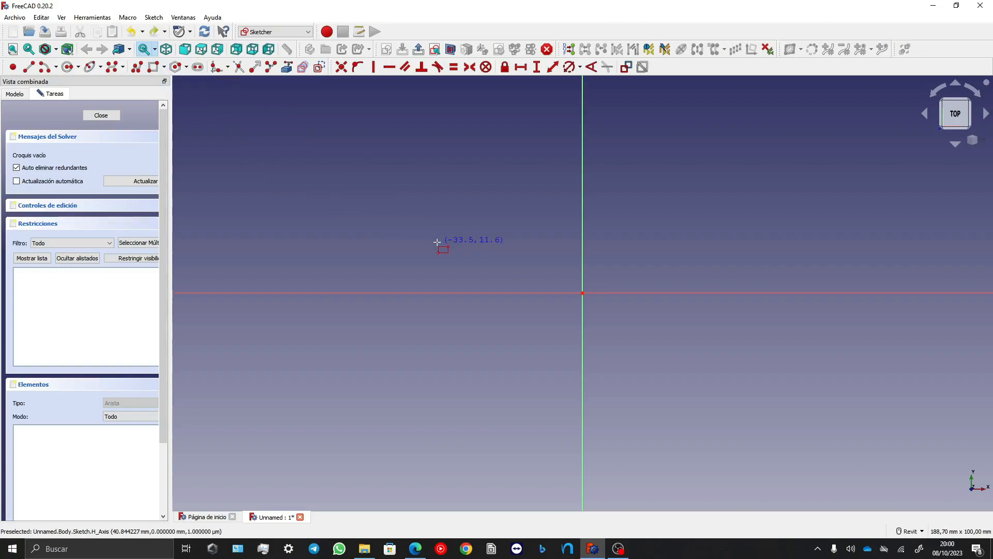
{"action": "left_click", "coordinate": [529, 244]}
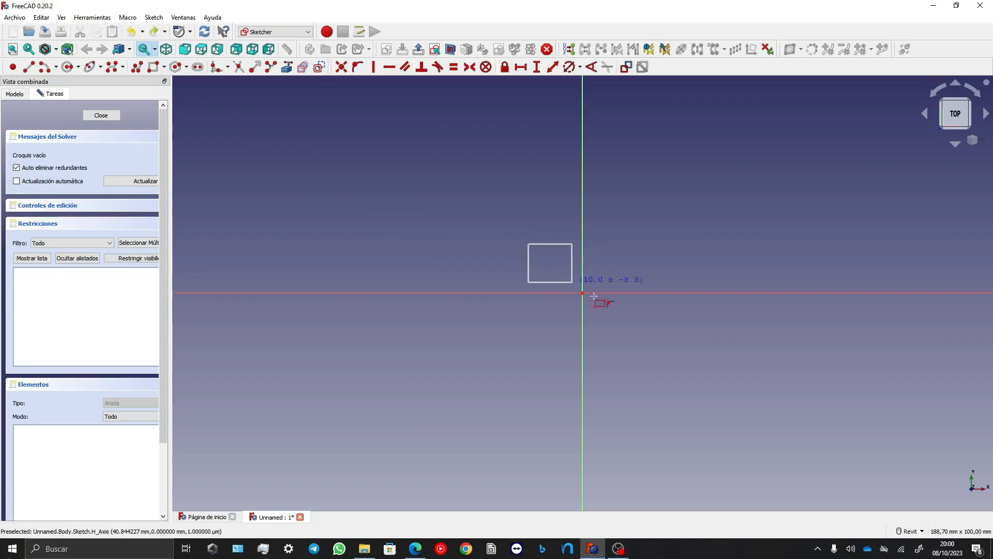
{"action": "left_click", "coordinate": [634, 348]}
{"action": "right_click", "coordinate": [619, 324]}
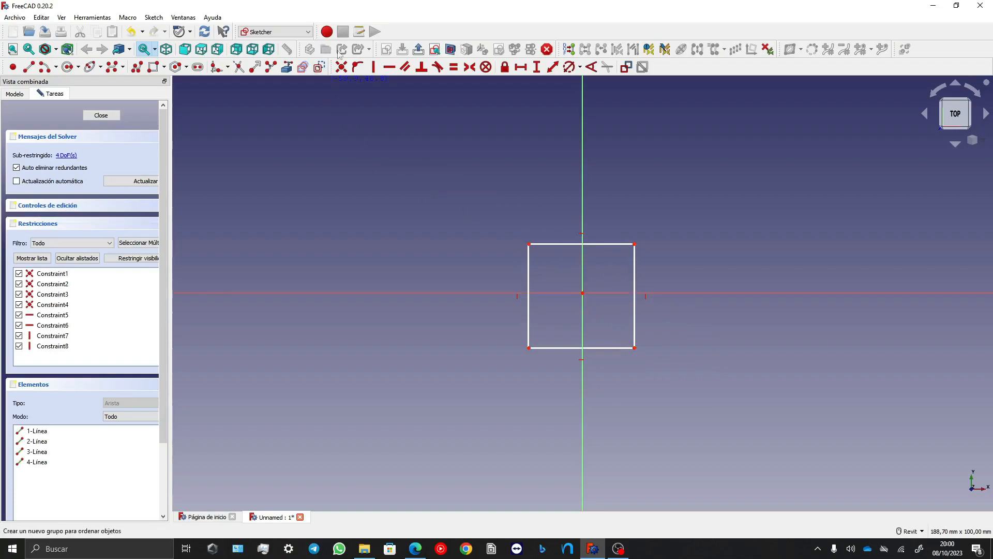
Constrain the horizontal length of the rectangle's upper edge to 30 mm.
{"action": "left_click", "coordinate": [521, 69]}
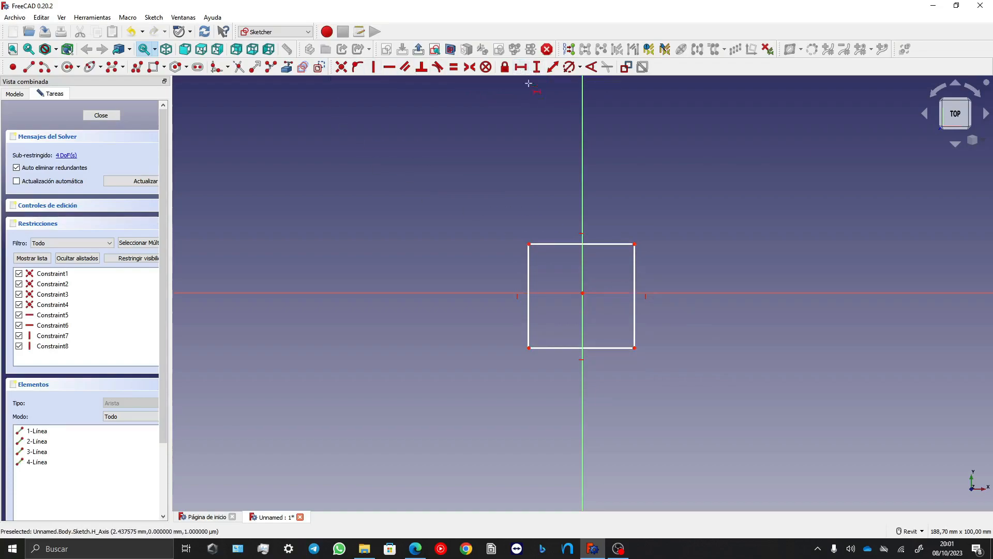
{"action": "left_click", "coordinate": [570, 243]}
{"action": "type", "text": "30"}
{"action": "key", "text": "Return"}
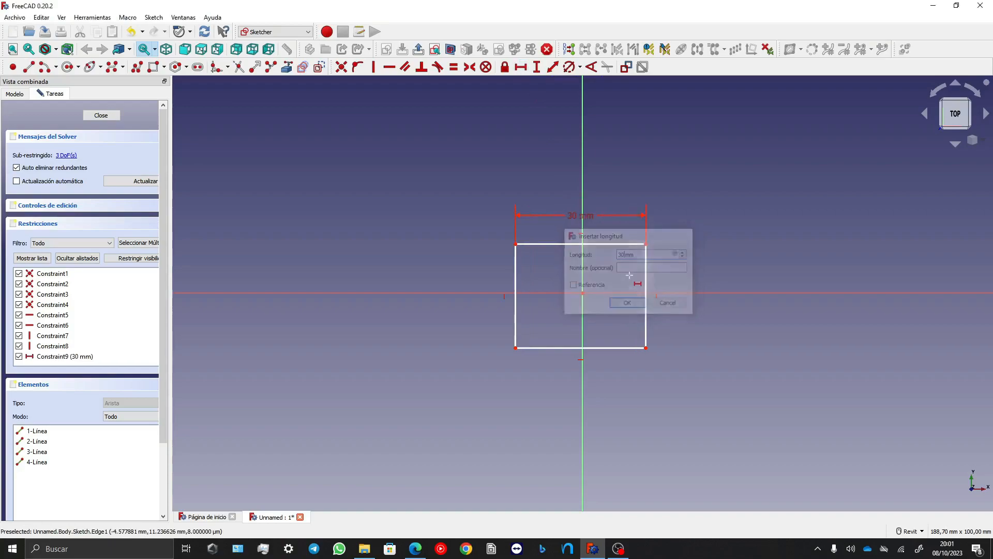
{"action": "left_click", "coordinate": [516, 285]}
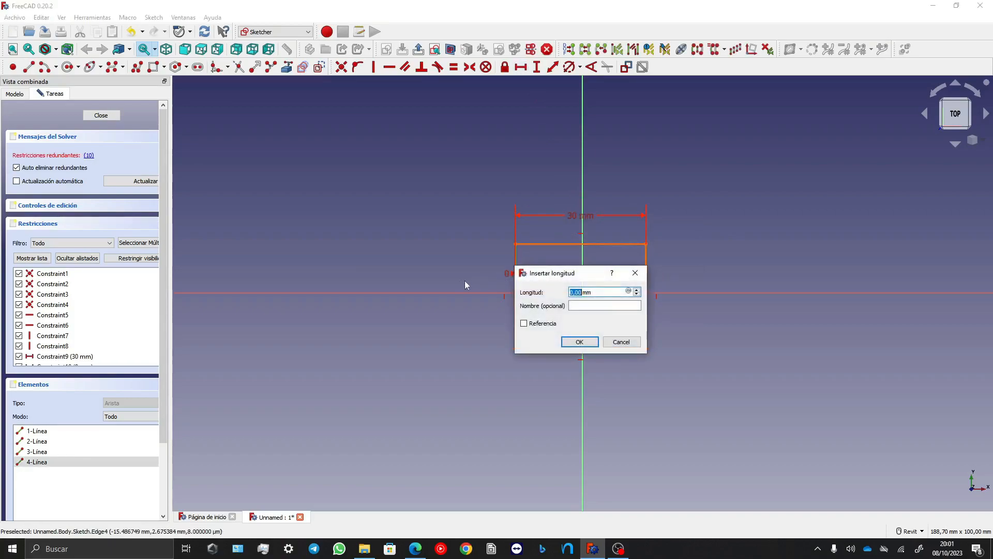
{"action": "left_click", "coordinate": [635, 272]}
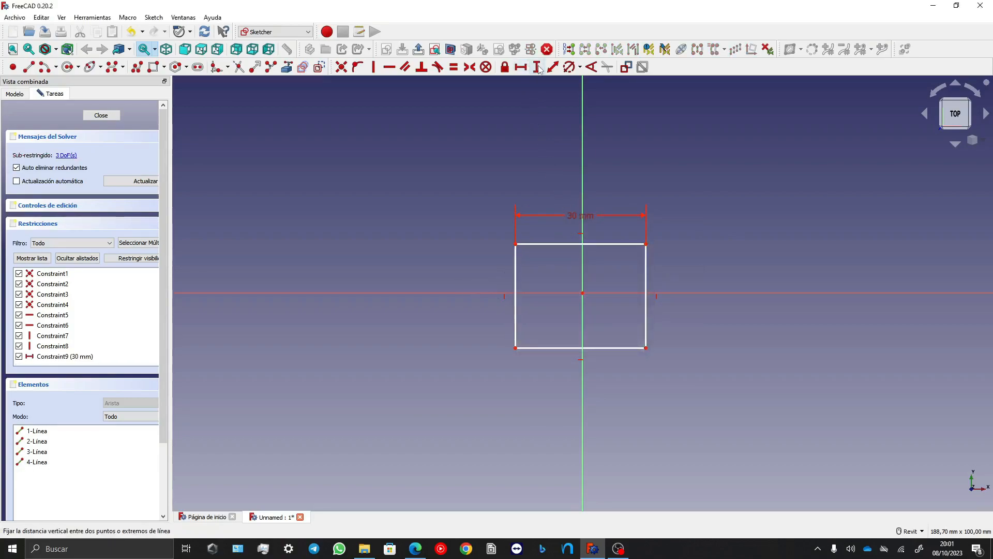
Constrain the vertical length of the rectangle's left edge to 30 mm.
{"action": "left_click", "coordinate": [516, 273]}
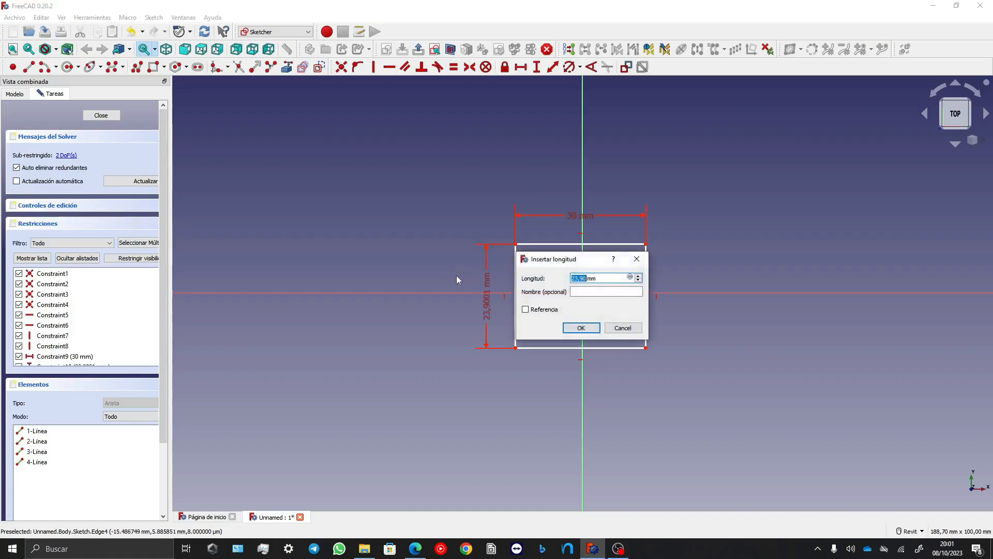
{"action": "type", "text": "30"}
{"action": "key", "text": "Return"}
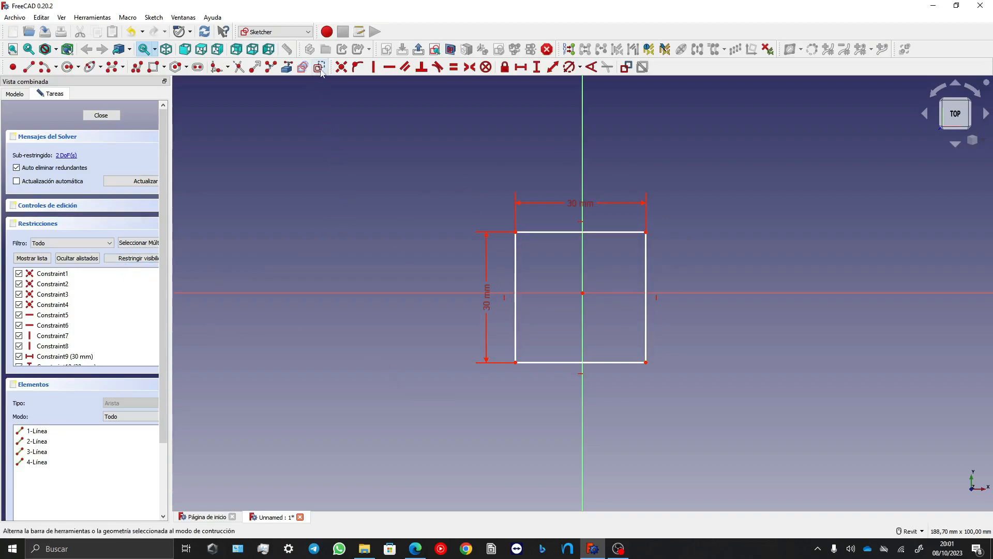
Draw both diagonals of the square as construction lines between opposite corners.
{"action": "left_click", "coordinate": [516, 231]}
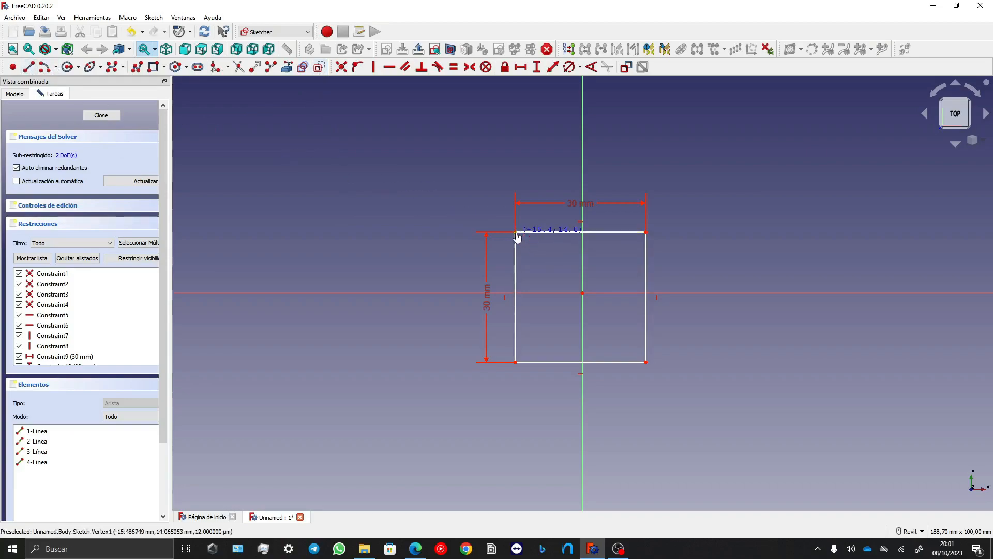
{"action": "left_click", "coordinate": [645, 362]}
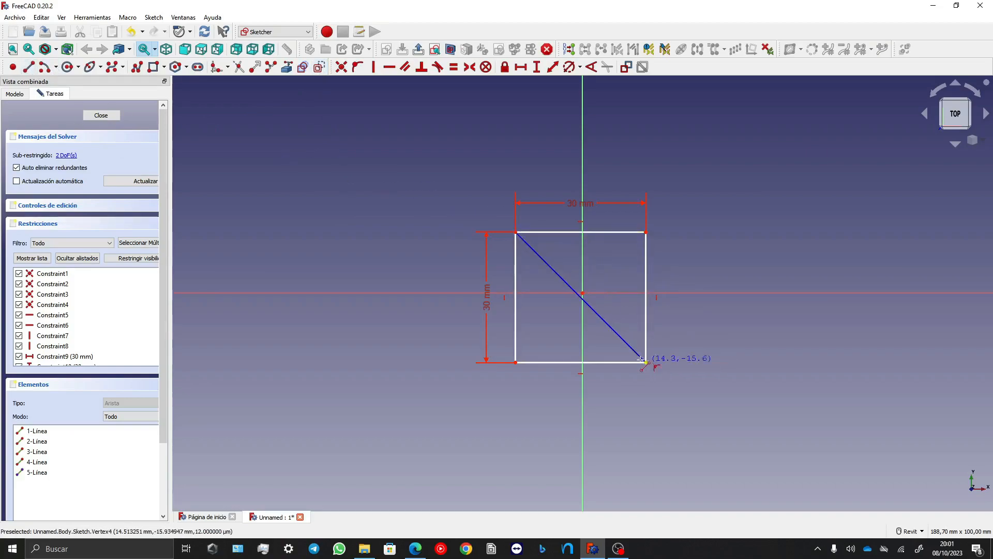
{"action": "left_click", "coordinate": [516, 363]}
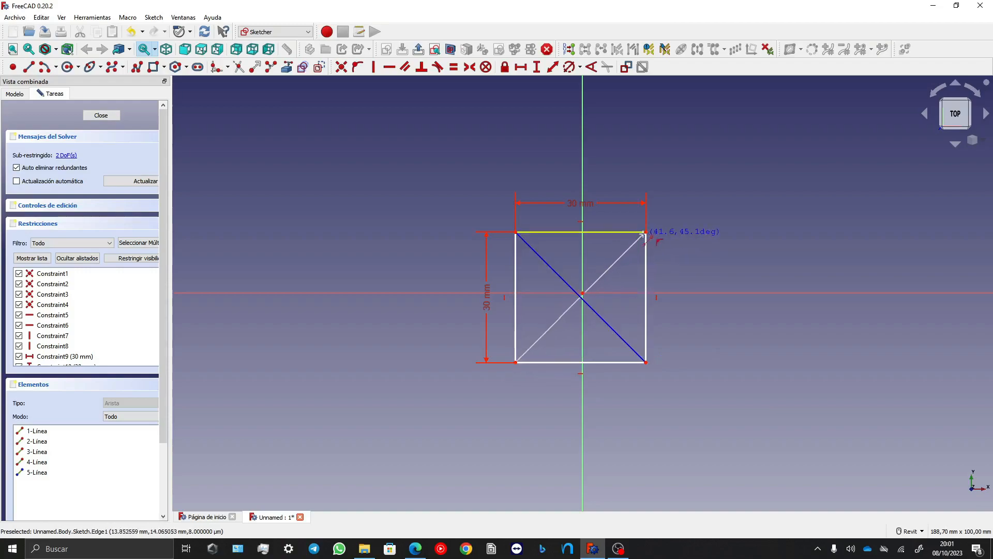
{"action": "left_click", "coordinate": [645, 233]}
{"action": "right_click", "coordinate": [399, 226]}
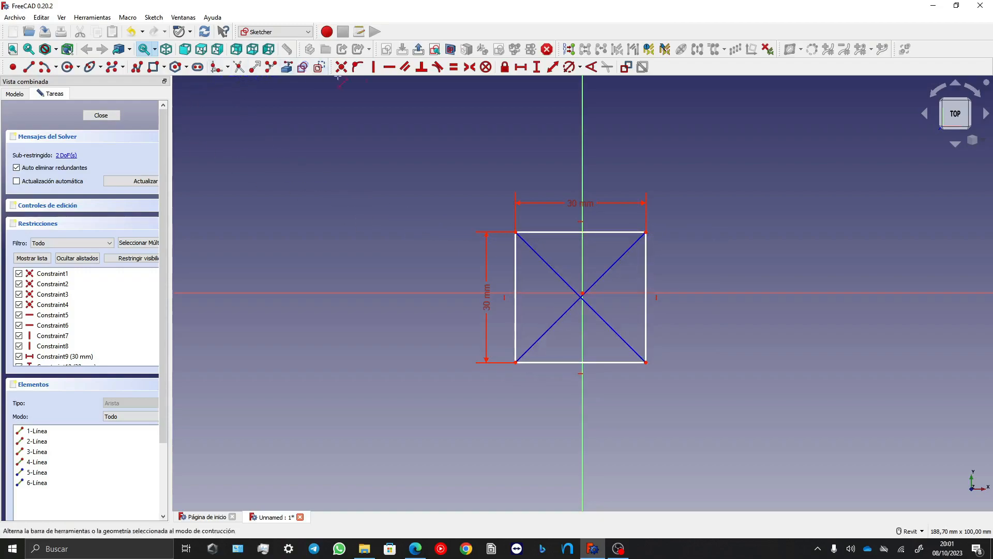
Constrain both construction diagonals of the square to pass through the sketch origin with Point on Object constraints.
{"action": "left_click", "coordinate": [357, 67]}
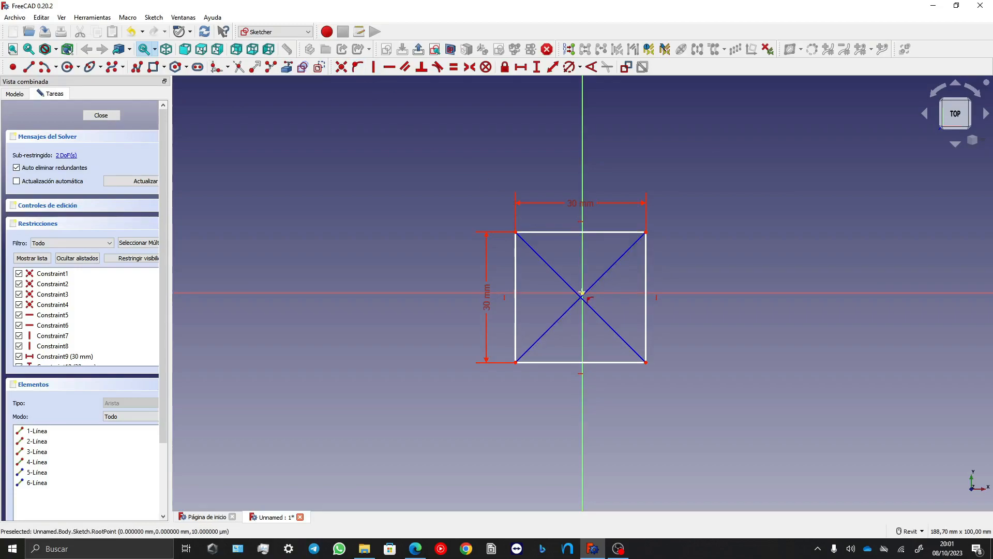
{"action": "left_click", "coordinate": [582, 293]}
{"action": "left_click", "coordinate": [540, 259]}
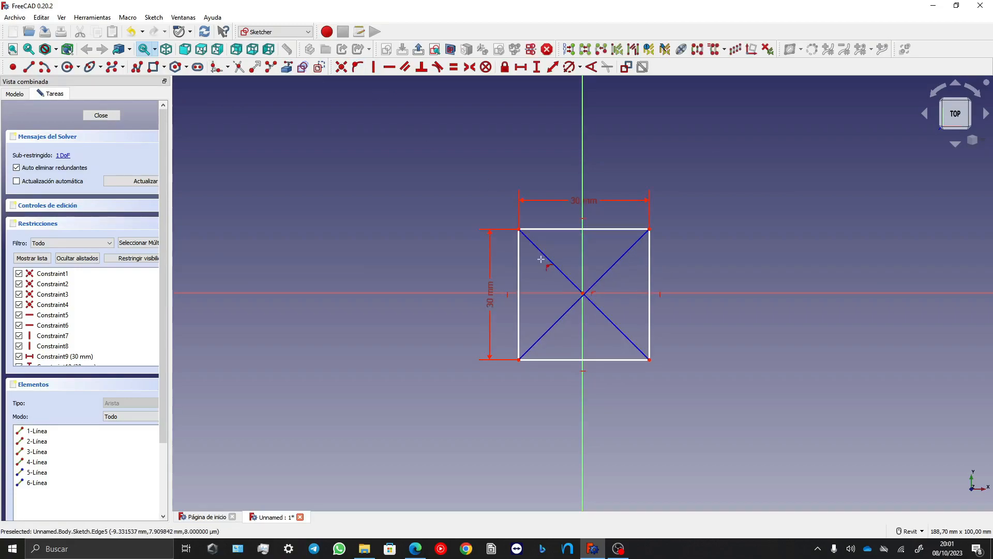
{"action": "left_click", "coordinate": [582, 293]}
{"action": "left_click", "coordinate": [569, 309]}
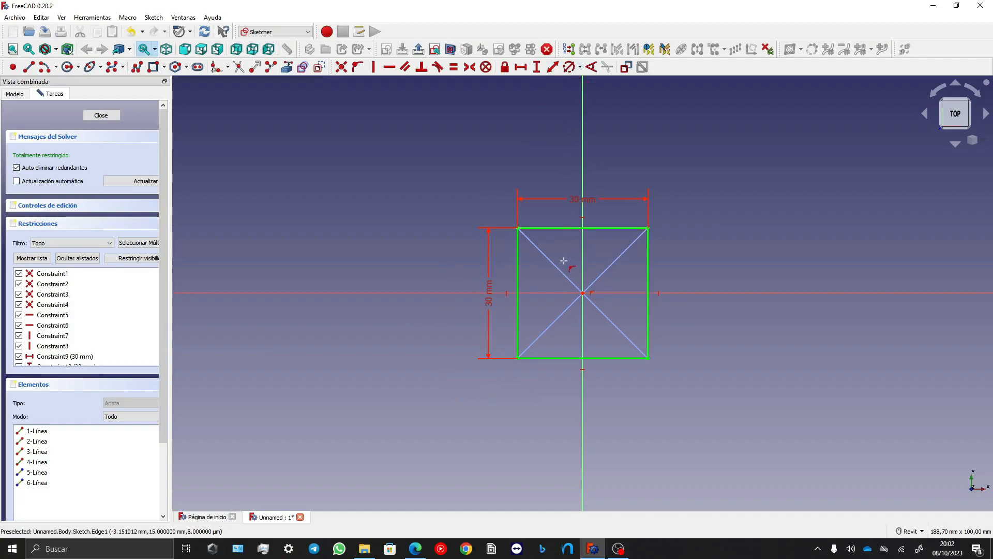
Undo the origin constraints and remove both construction diagonals, keeping only the dimensioned square.
{"action": "key", "text": "ctrl+z"}
{"action": "key", "text": "ctrl+z"}
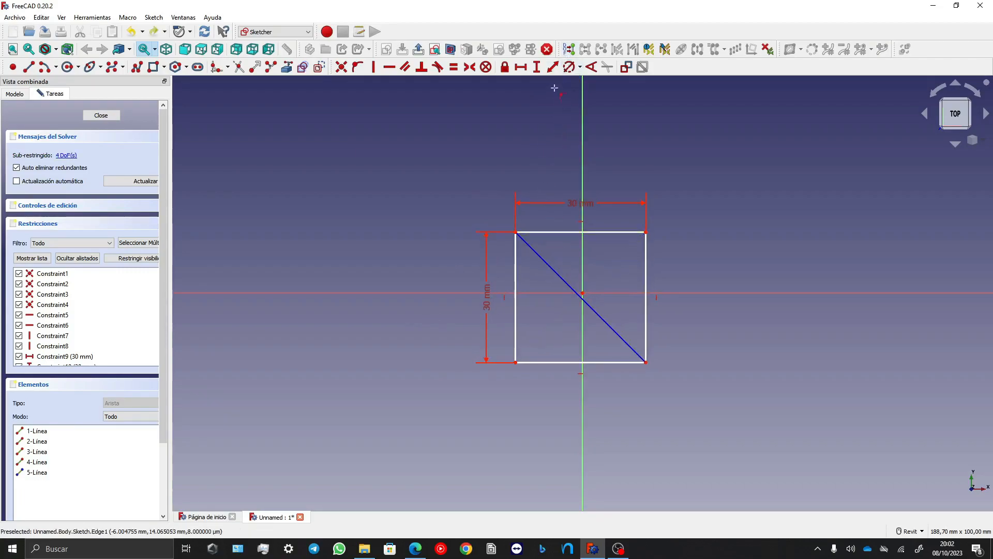
{"action": "key", "text": "ctrl+z"}
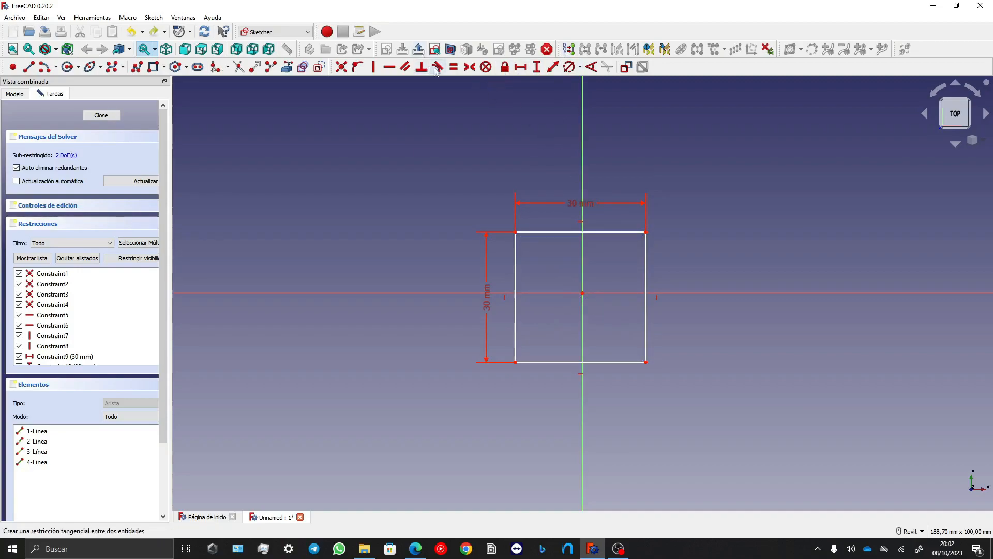
Make the two end points of the square's lower edge symmetric about the vertical axis.
{"action": "left_click", "coordinate": [469, 69]}
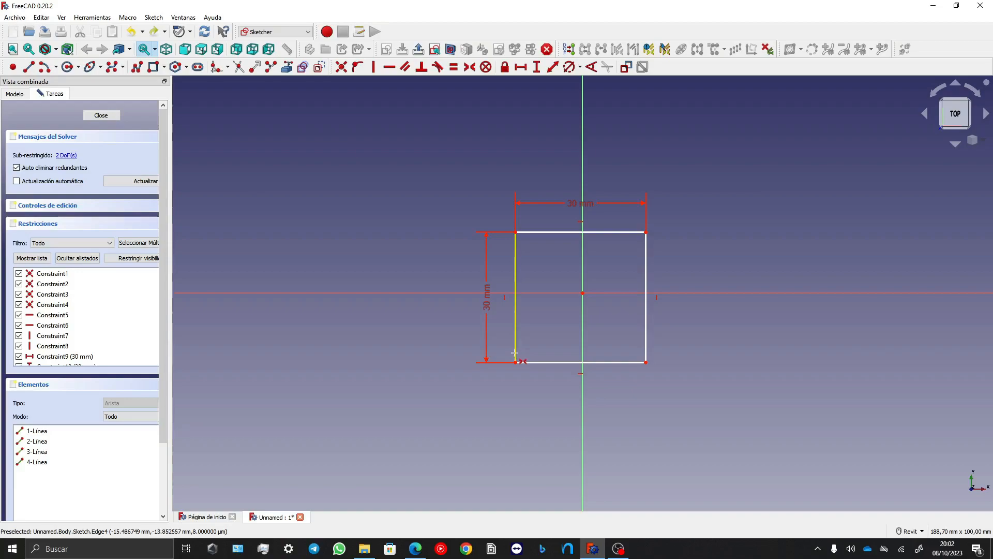
{"action": "left_click", "coordinate": [515, 331]}
{"action": "left_click", "coordinate": [647, 328]}
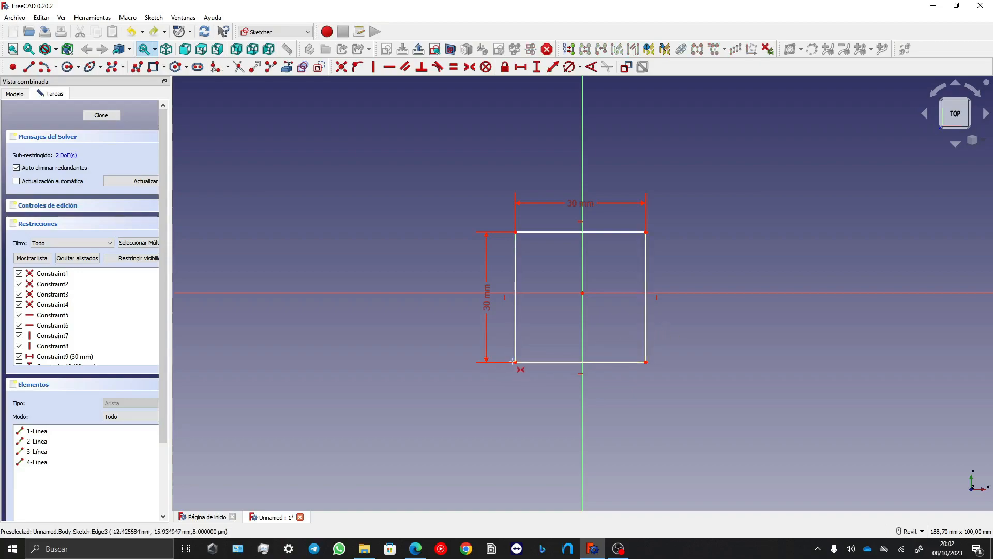
{"action": "left_click", "coordinate": [647, 362]}
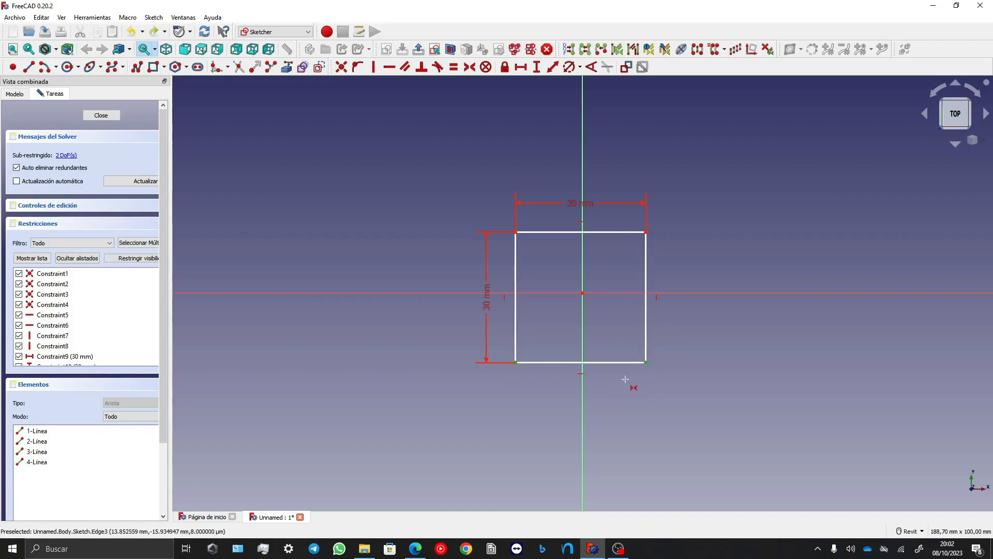
{"action": "left_click", "coordinate": [583, 403]}
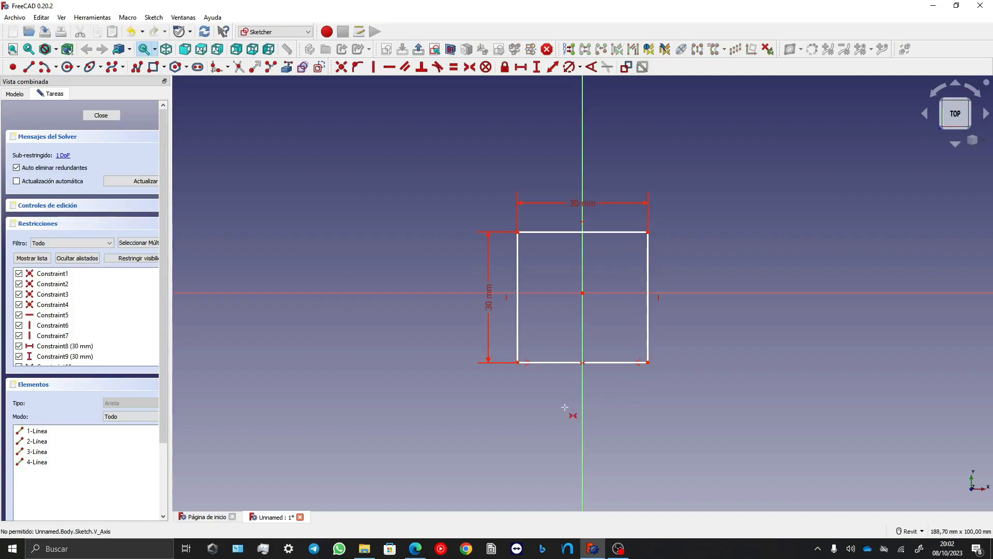
Make the two end points of the square's left edge symmetric about the horizontal axis and close the sketch.
{"action": "left_click", "coordinate": [518, 362]}
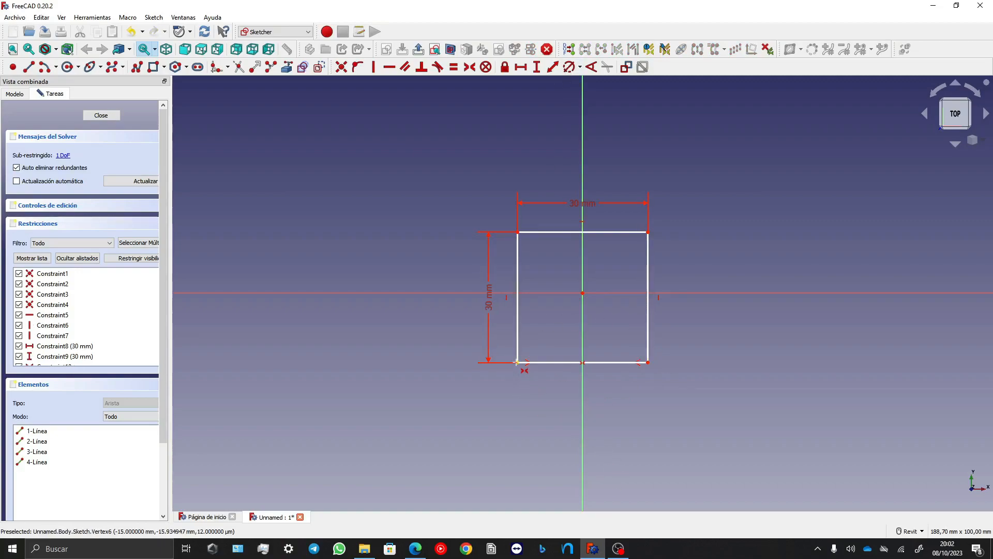
{"action": "left_click", "coordinate": [453, 290]}
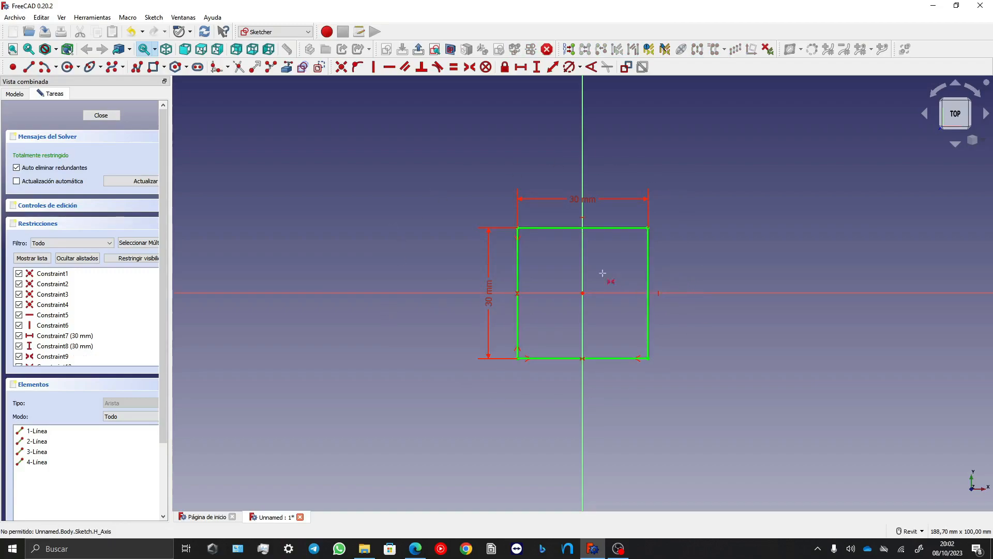
{"action": "left_click", "coordinate": [100, 115]}
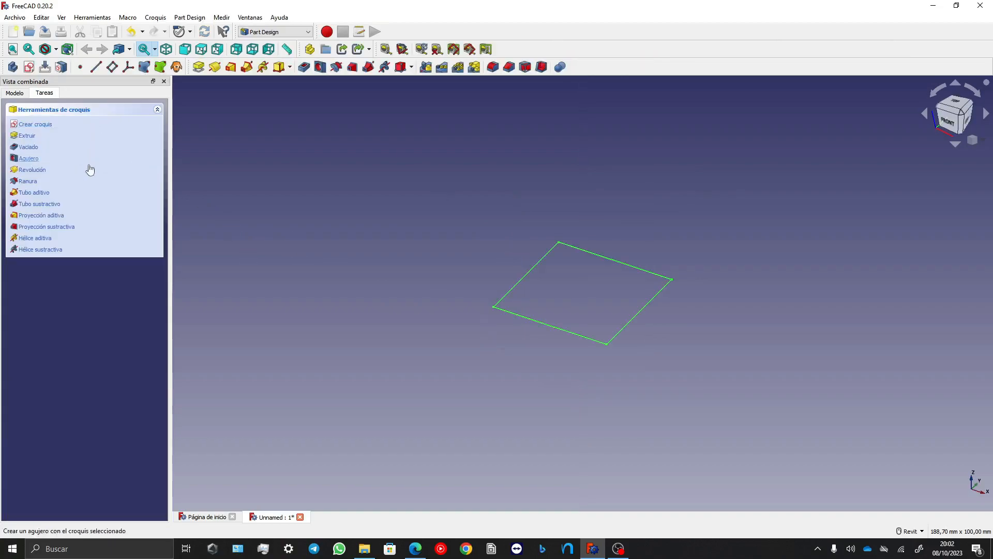
Extrude the square sketch 30 mm along the sketch normal, with the extrusion type kept as Cota.
{"action": "left_click", "coordinate": [198, 70]}
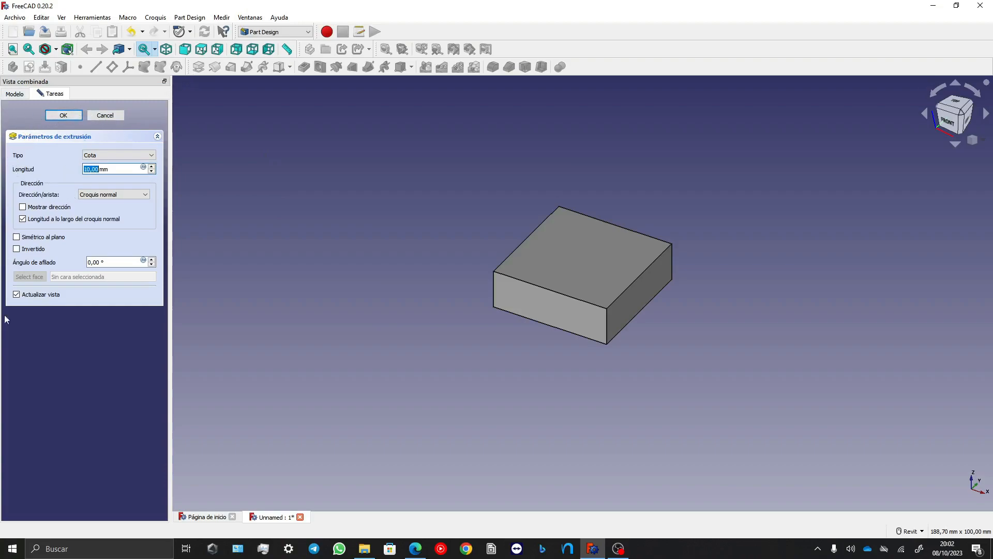
{"action": "left_click", "coordinate": [97, 152]}
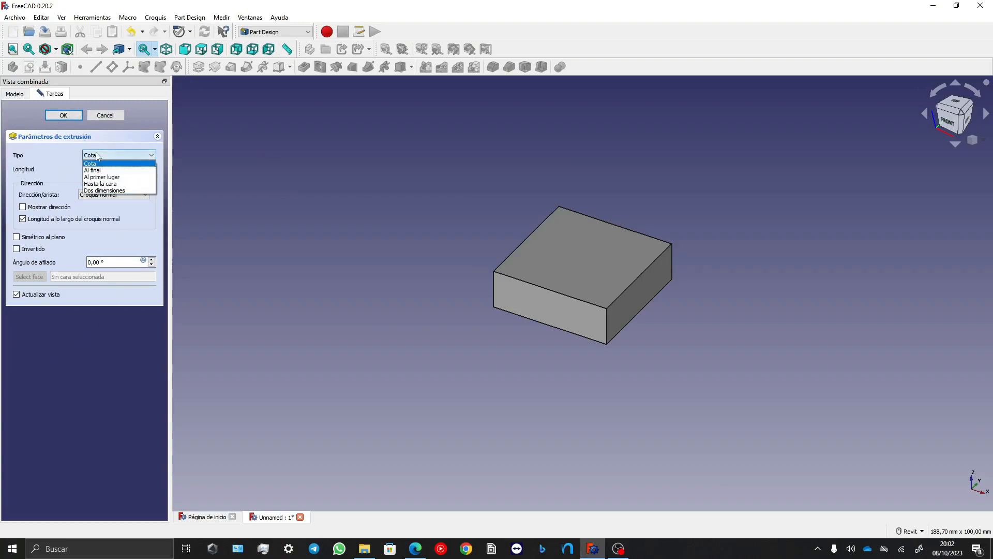
{"action": "left_click", "coordinate": [98, 156]}
{"action": "left_click", "coordinate": [89, 169]}
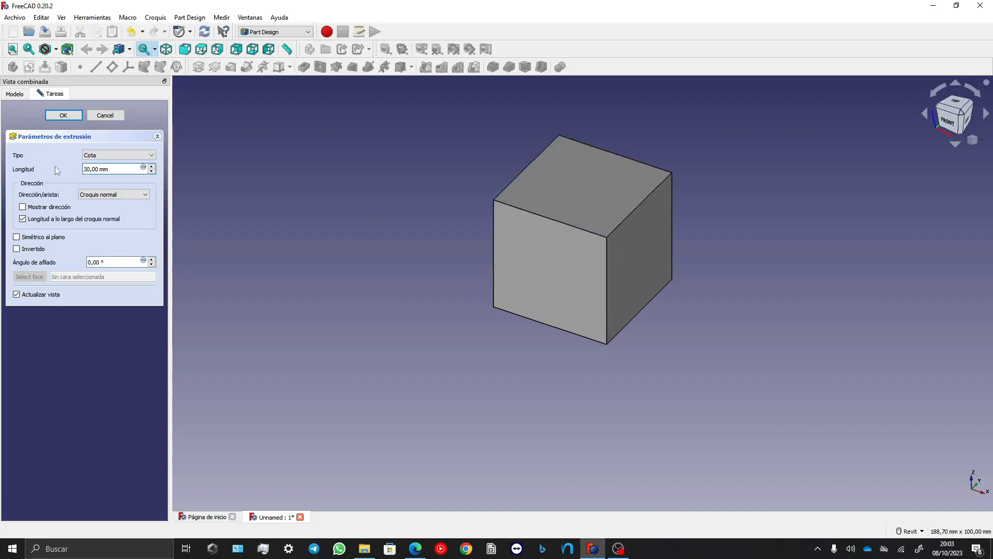
{"action": "left_click", "coordinate": [94, 196]}
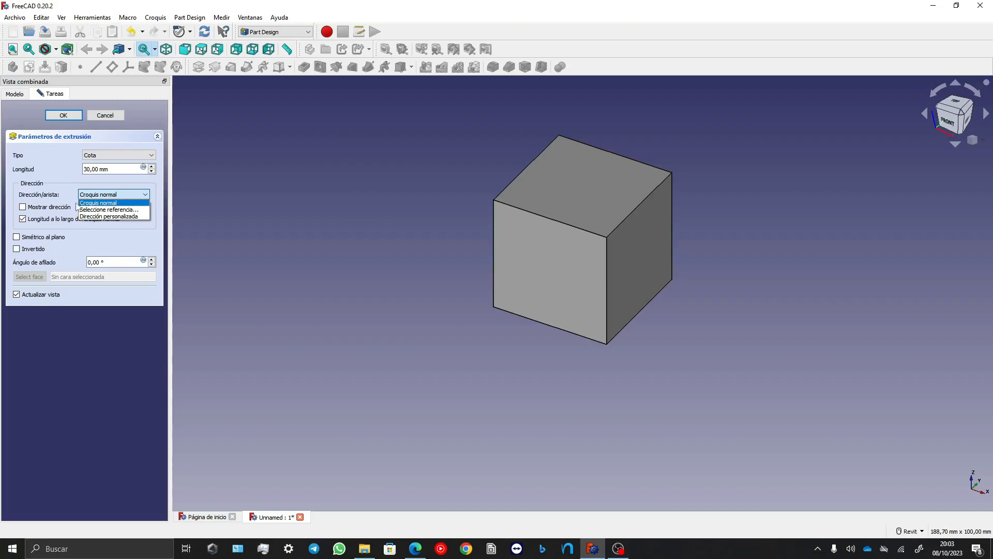
{"action": "left_click", "coordinate": [100, 197]}
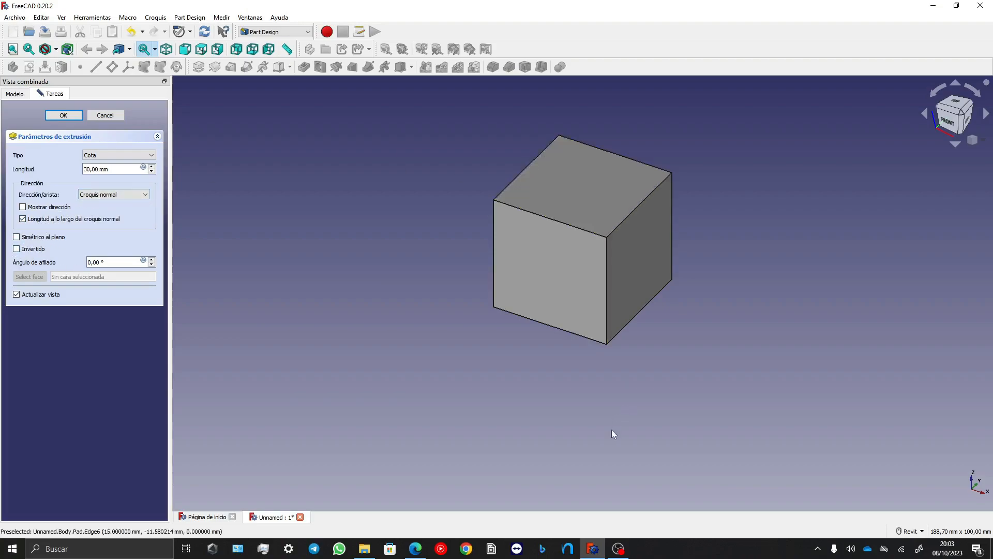
Make the extrusion symmetric to the sketch plane and accept it.
{"action": "left_click", "coordinate": [16, 248]}
{"action": "left_click", "coordinate": [16, 248]}
{"action": "left_click", "coordinate": [16, 237]}
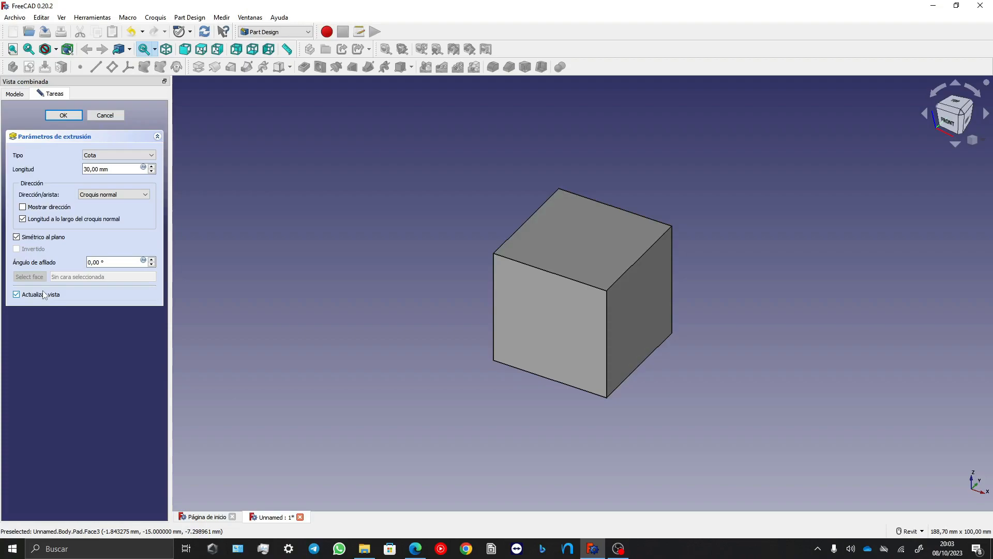
{"action": "left_click", "coordinate": [64, 116]}
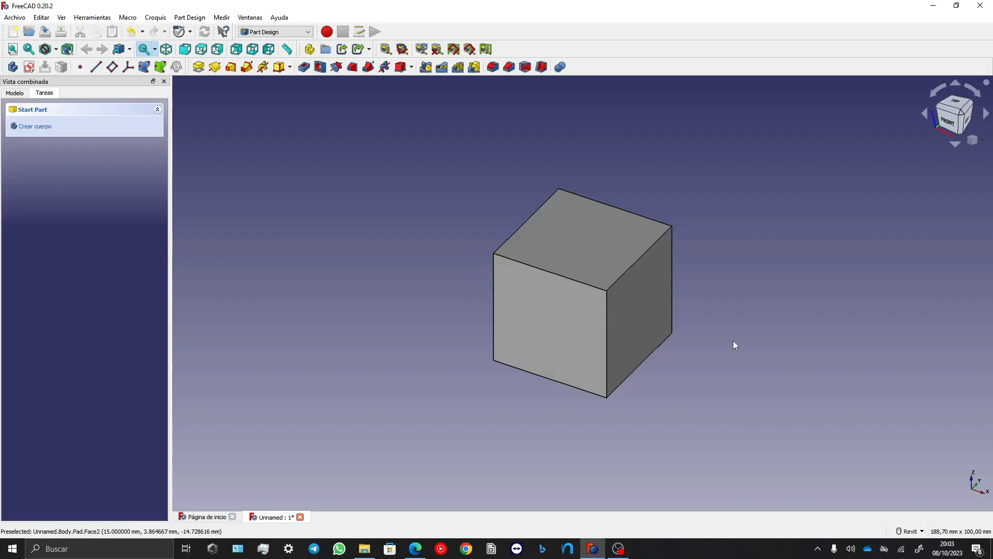
Switch the 3D navigation style to CAD and orbit the cube to show its front, top and right faces.
{"action": "left_click", "coordinate": [906, 532]}
{"action": "left_click", "coordinate": [926, 426]}
{"action": "middle_click_drag", "start_coordinate": [751, 341], "coordinate": [827, 310]}
{"action": "middle_click_drag", "start_coordinate": [570, 215], "coordinate": [651, 245]}
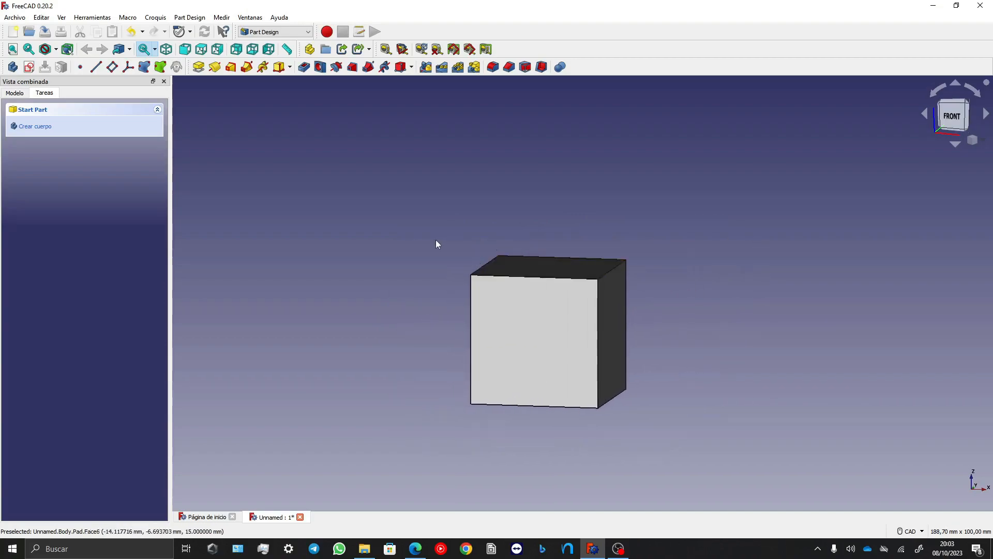
{"action": "right_click", "coordinate": [452, 257]}
{"action": "middle_click", "coordinate": [381, 222]}
{"action": "middle_click_drag", "start_coordinate": [441, 222], "coordinate": [411, 237]}
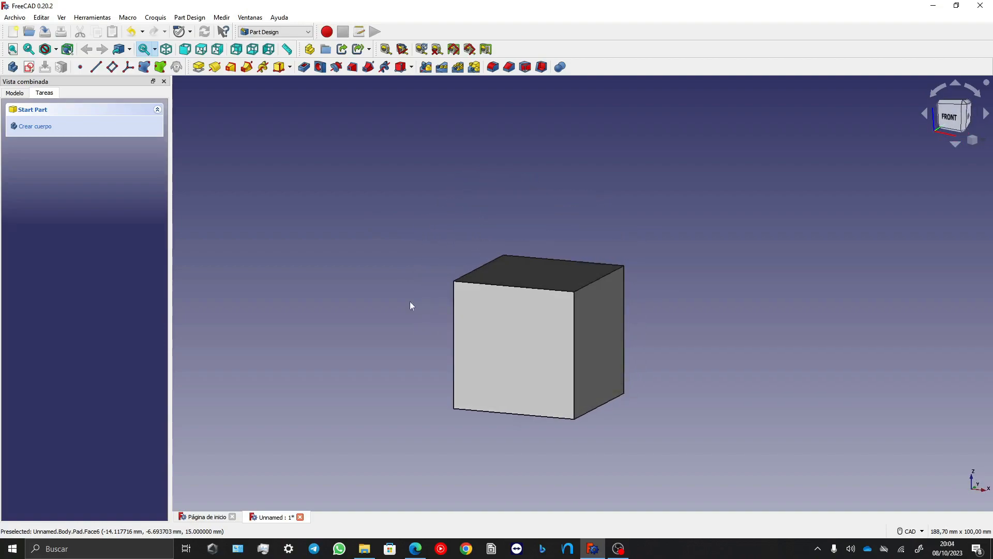
Apply a fillet to the three cube edges that meet at the upper front right corner.
{"action": "scroll", "coordinate": [626, 331], "scroll_direction": "up", "scroll_amount": 3}
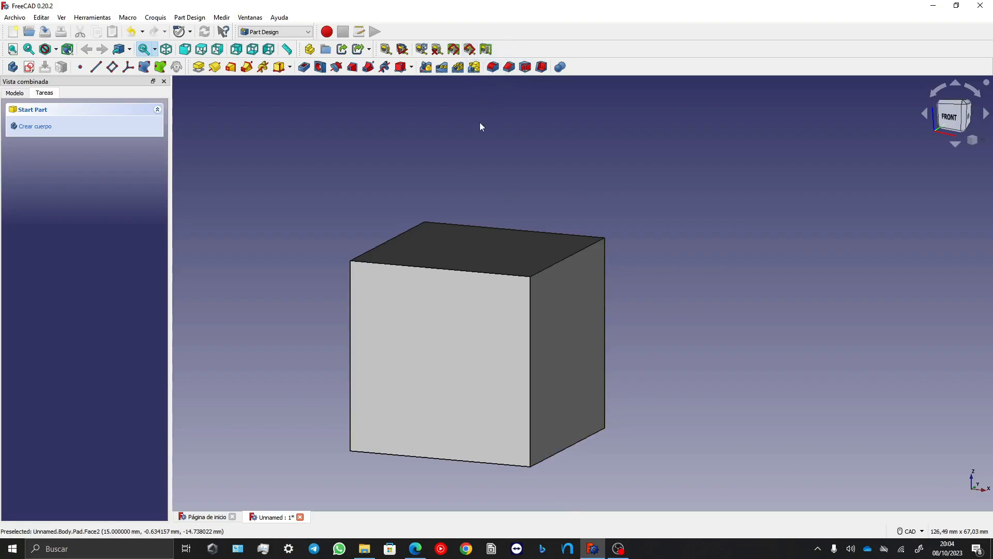
{"action": "left_click", "coordinate": [492, 68]}
{"action": "left_click", "coordinate": [533, 284]}
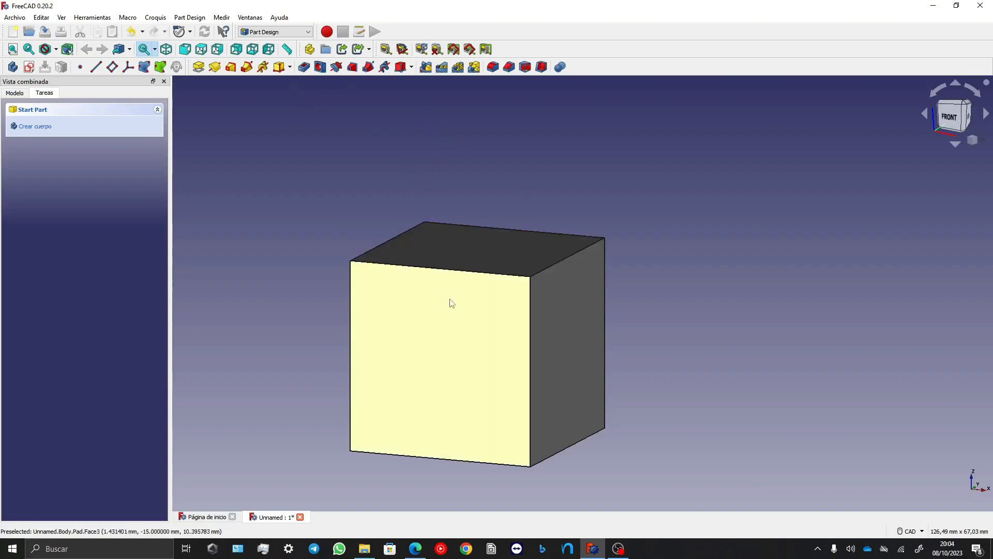
{"action": "left_click", "coordinate": [473, 271]}
{"action": "left_click", "coordinate": [545, 269], "text": "ctrl"}
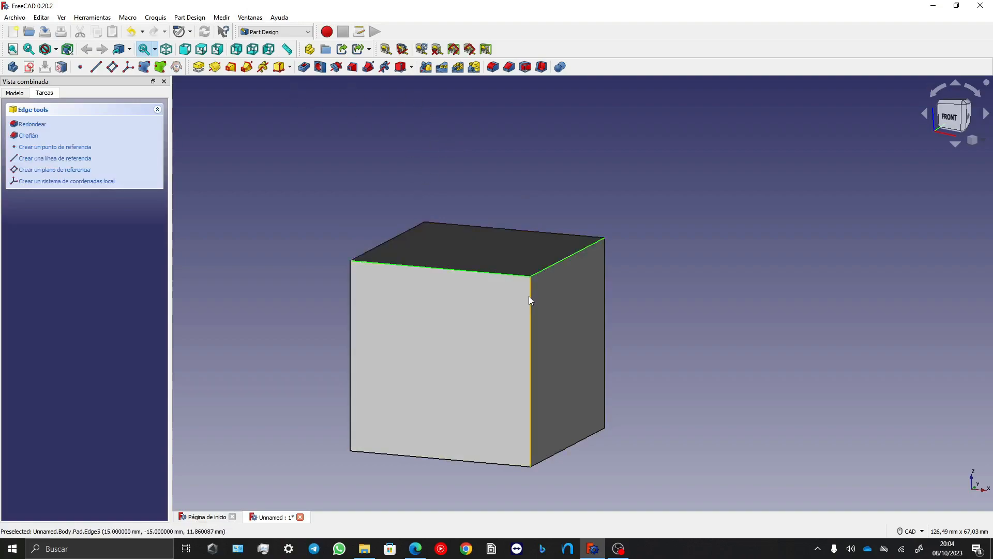
{"action": "left_click", "coordinate": [531, 294], "text": "ctrl"}
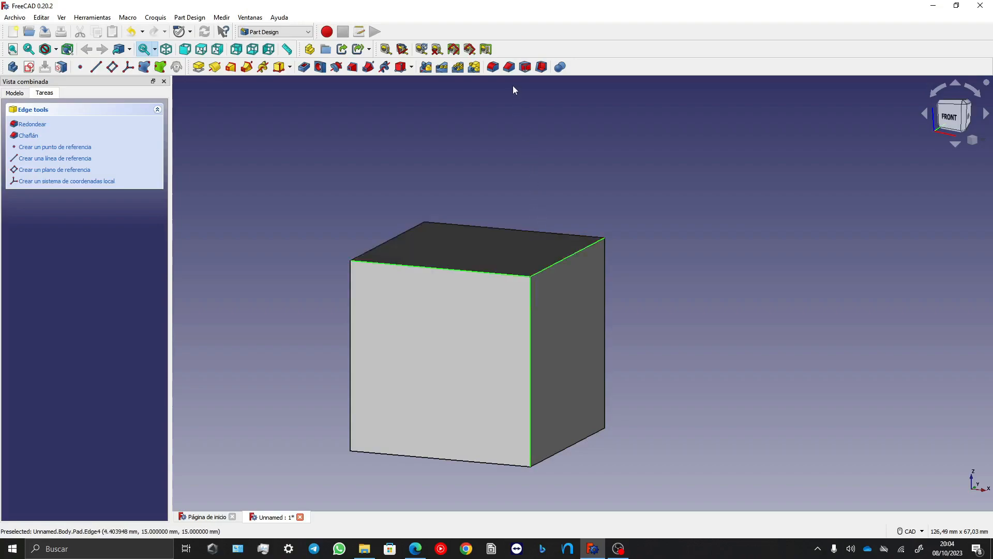
{"action": "left_click", "coordinate": [493, 68]}
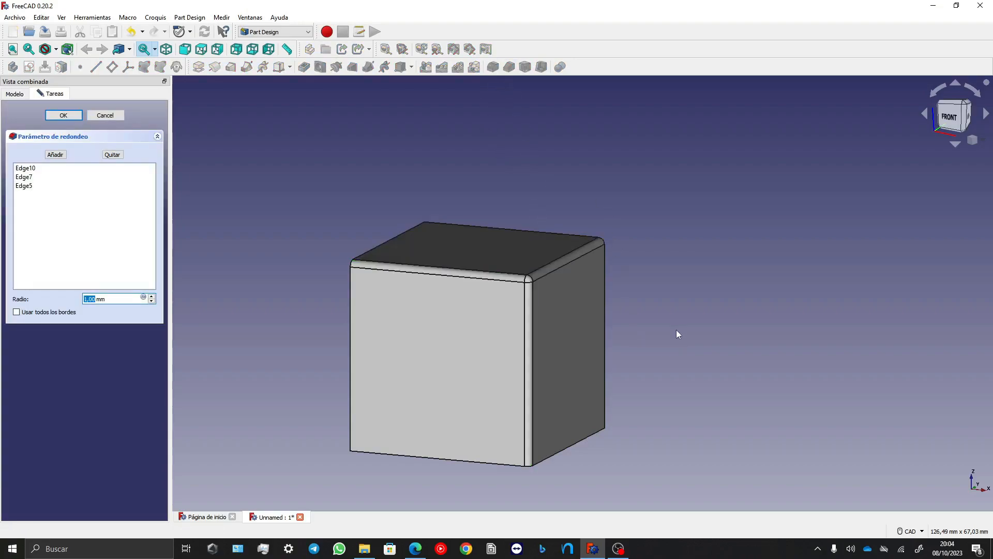
Examine the filleted edges of the cube up close from the rear.
{"action": "middle_click_drag", "start_coordinate": [709, 374], "coordinate": [277, 337]}
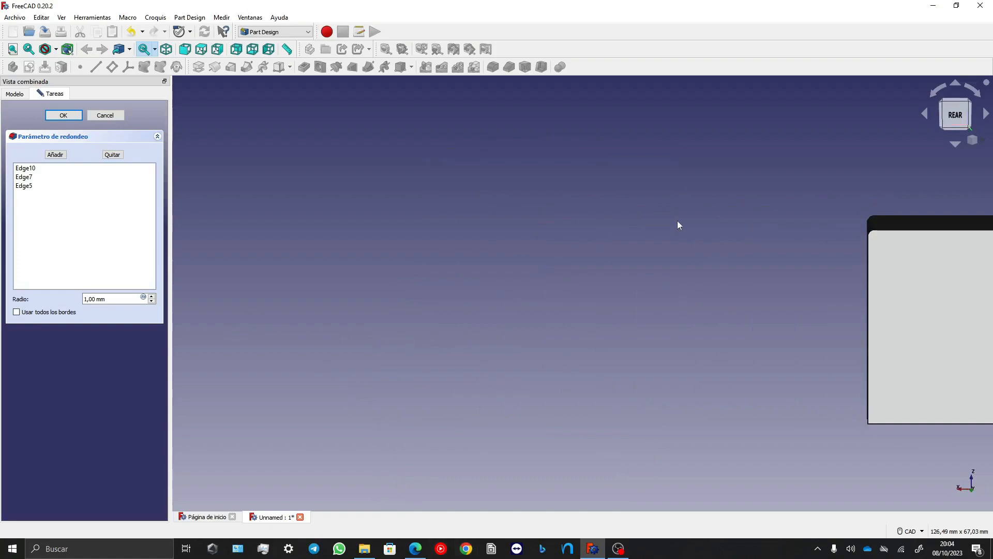
{"action": "scroll", "coordinate": [804, 248], "scroll_direction": "up", "scroll_amount": 3}
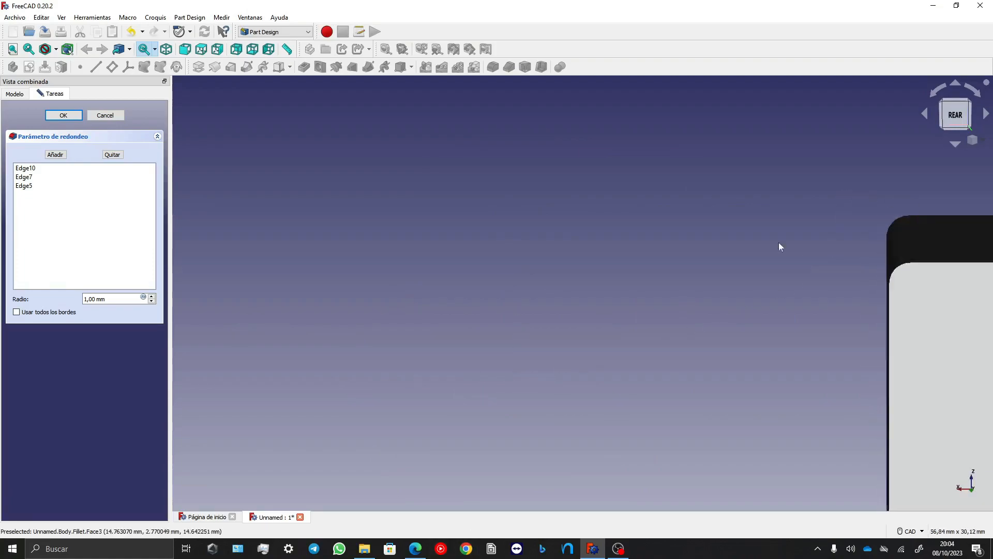
{"action": "mouse_move", "coordinate": [740, 235]}
{"action": "middle_mouse_down"}
{"action": "mouse_move", "coordinate": [741, 219]}
{"action": "mouse_move", "coordinate": [722, 234]}
{"action": "middle_mouse_up"}
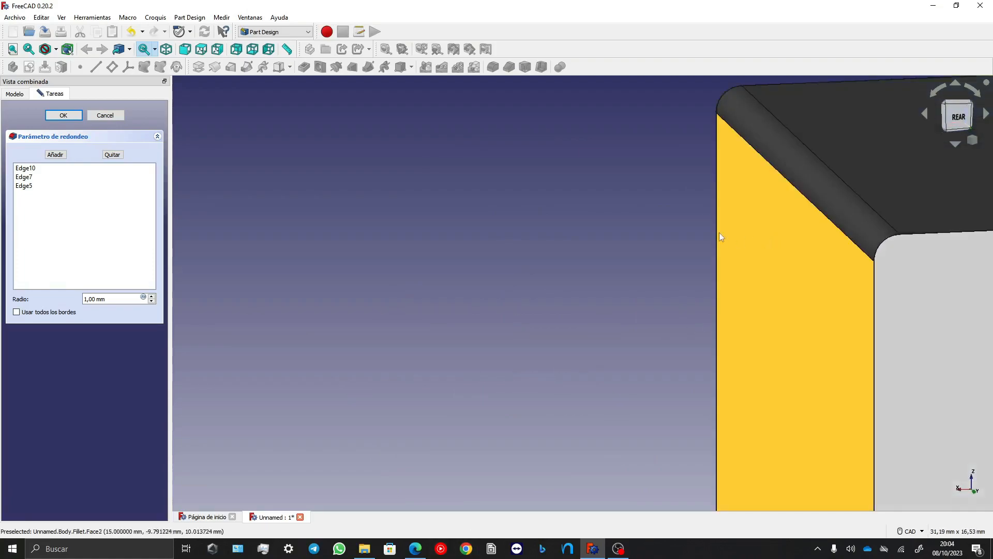
{"action": "scroll", "coordinate": [722, 233], "scroll_direction": "down", "scroll_amount": 2}
{"action": "scroll", "coordinate": [947, 248], "scroll_direction": "up", "scroll_amount": 2}
{"action": "left_click", "coordinate": [957, 115]}
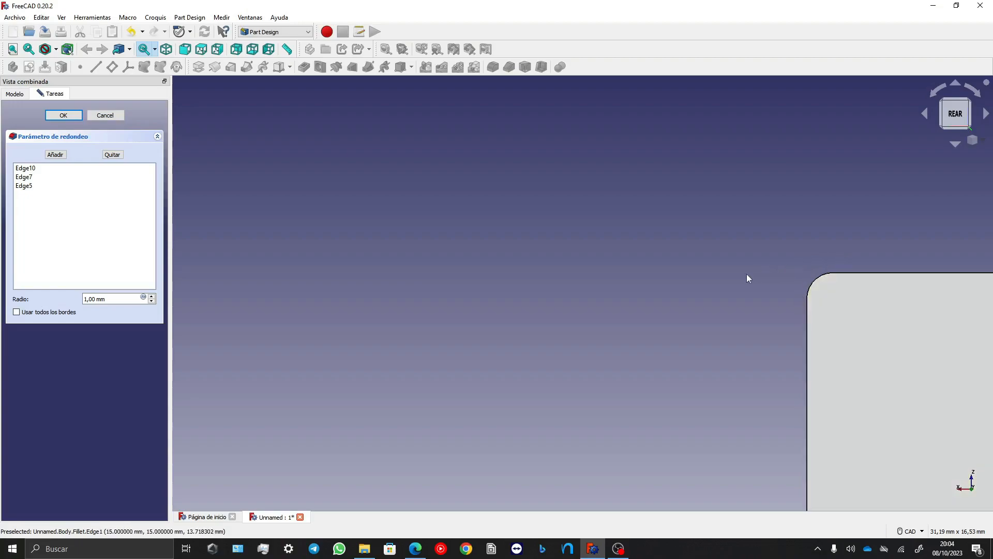
{"action": "scroll", "coordinate": [707, 288], "scroll_direction": "down", "scroll_amount": 10}
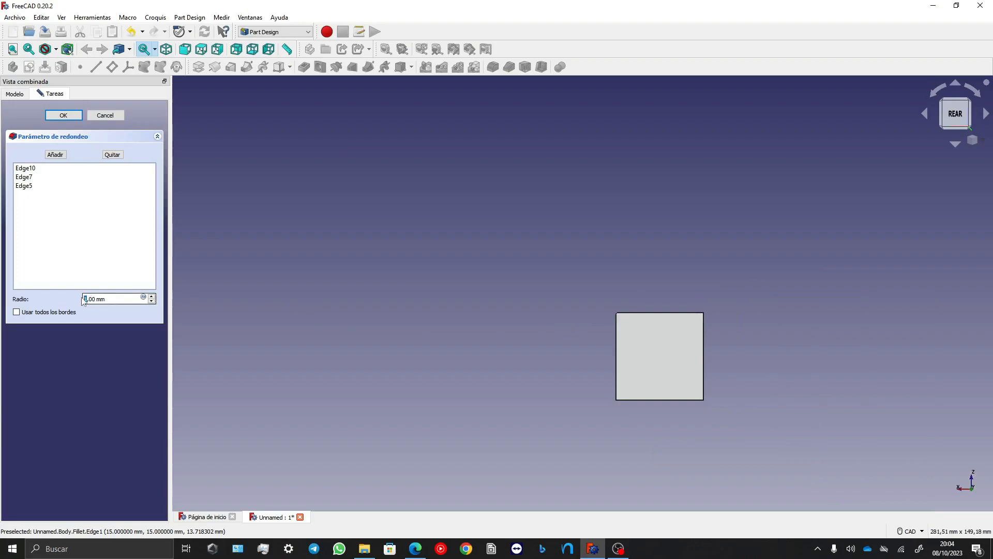
Set the fillet radius to 15 mm, accept the fillet and show the model tree.
{"action": "scroll", "coordinate": [533, 313], "scroll_direction": "up", "scroll_amount": 6}
{"action": "type", "text": "2"}
{"action": "left_click_drag", "start_coordinate": [88, 299], "coordinate": [82, 298]}
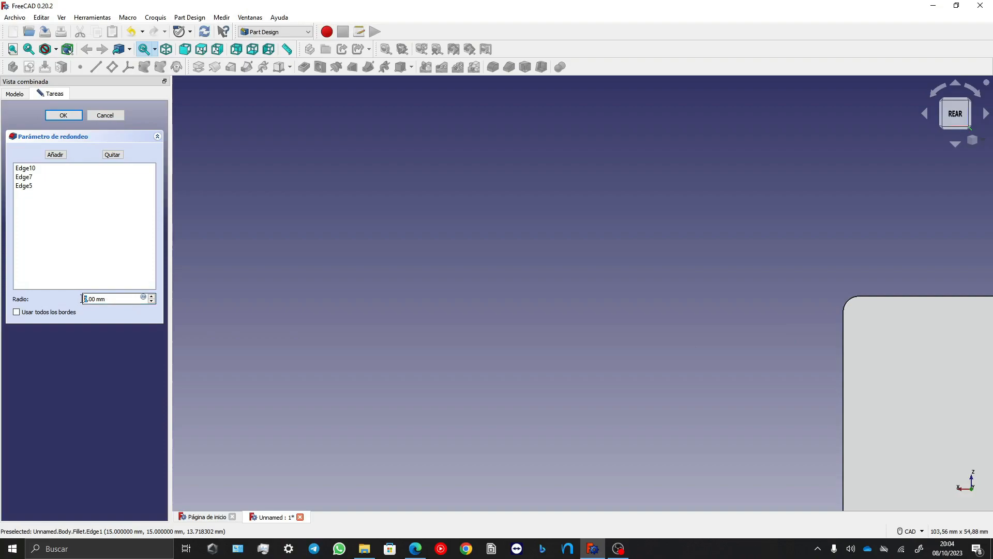
{"action": "type", "text": "15"}
{"action": "scroll", "coordinate": [470, 365], "scroll_direction": "down", "scroll_amount": 5}
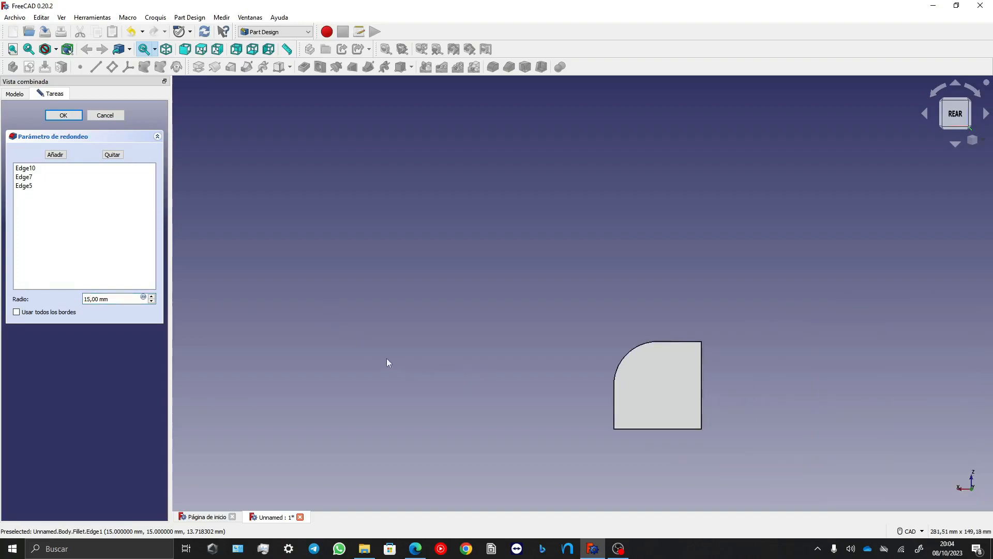
{"action": "scroll", "coordinate": [383, 357], "scroll_direction": "up", "scroll_amount": 2}
{"action": "key", "text": "Return"}
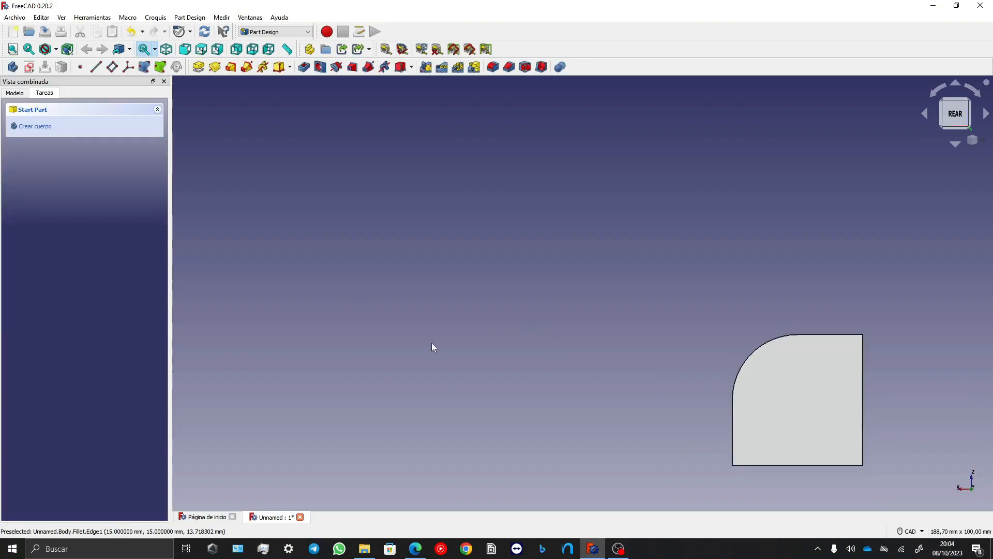
{"action": "left_click", "coordinate": [12, 94]}
{"action": "scroll", "coordinate": [863, 402], "scroll_direction": "down", "scroll_amount": 2}
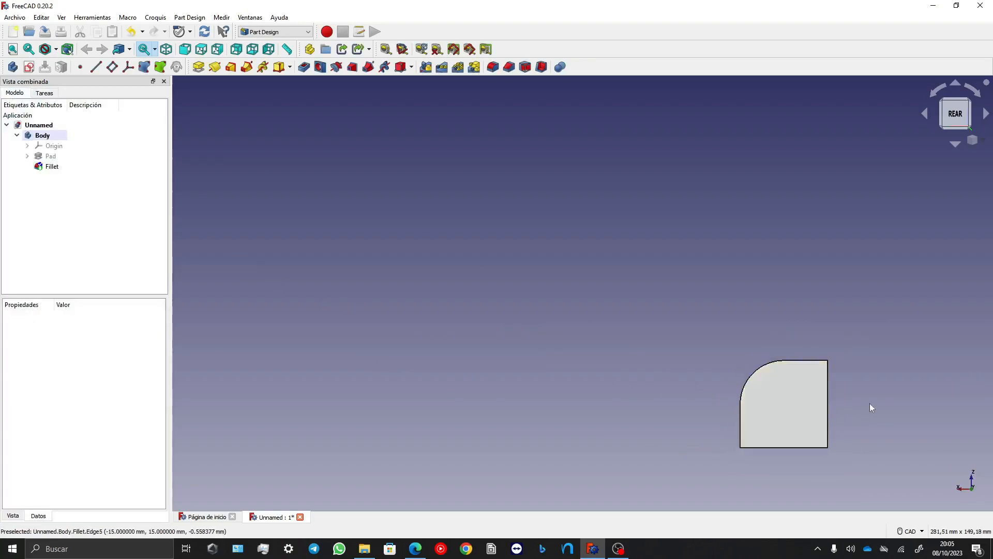
Apply a chamfer to the three edges that meet at the lower rear left corner of the filleted cube.
{"action": "scroll", "coordinate": [882, 392], "scroll_direction": "up", "scroll_amount": 2}
{"action": "middle_click_drag", "start_coordinate": [849, 356], "coordinate": [498, 224]}
{"action": "left_click", "coordinate": [508, 67]}
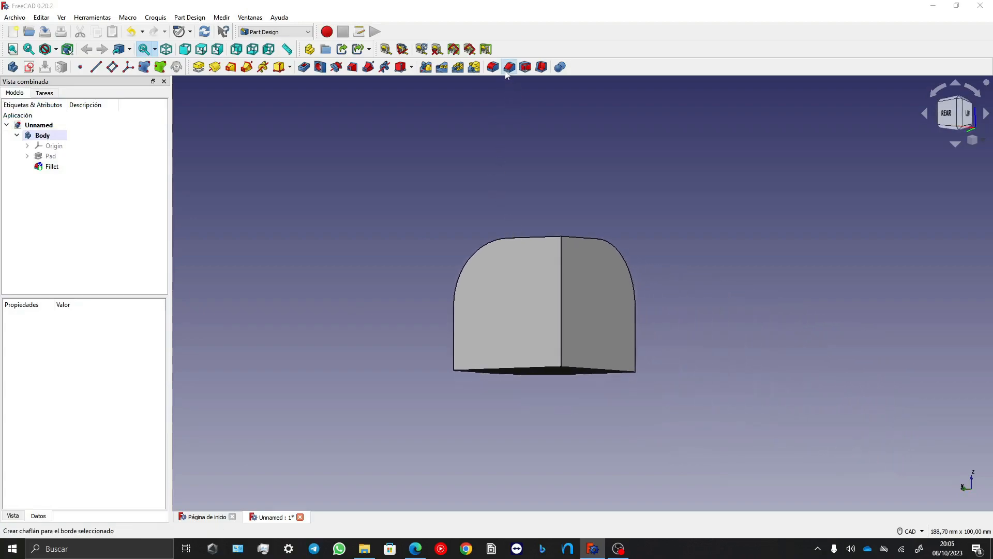
{"action": "left_click", "coordinate": [540, 287]}
{"action": "scroll", "coordinate": [528, 371], "scroll_direction": "up", "scroll_amount": 5}
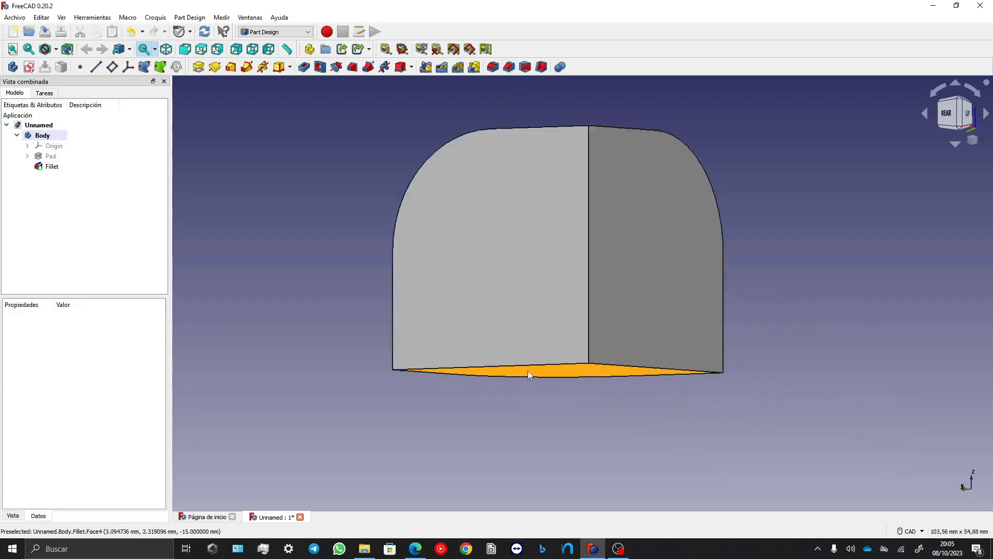
{"action": "left_click", "coordinate": [535, 366]}
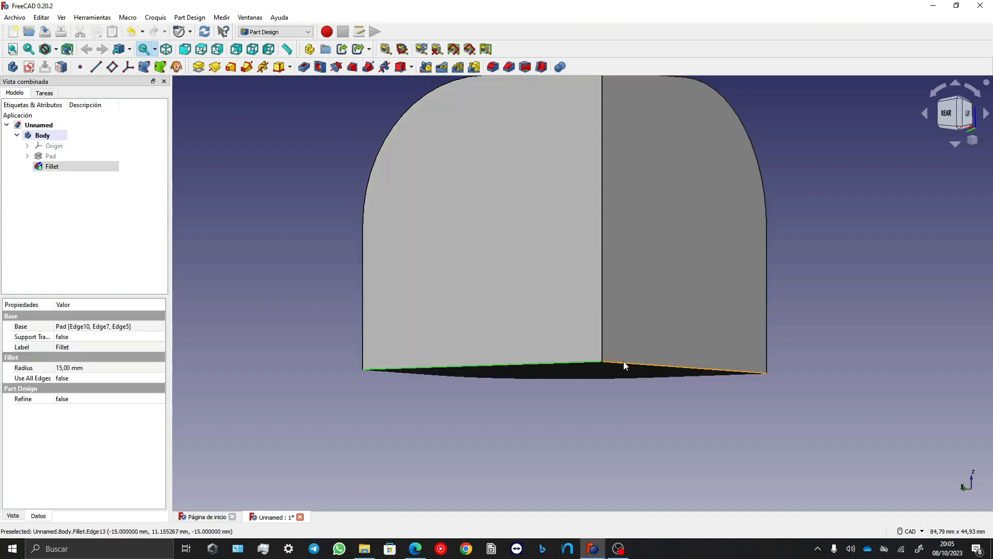
{"action": "left_click", "coordinate": [602, 310], "text": "ctrl"}
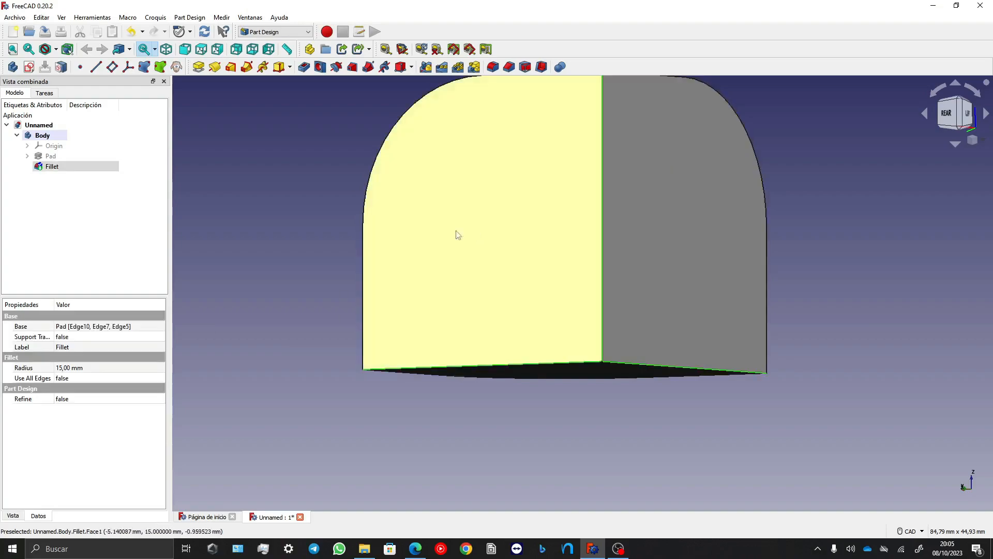
{"action": "left_click", "coordinate": [508, 67]}
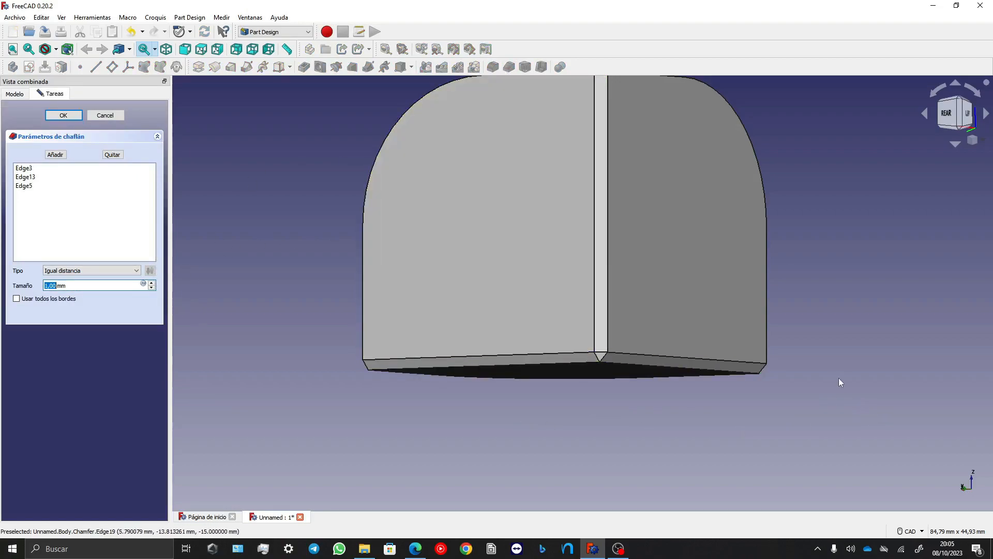
Examine the chamfered edges and their corner from the left side of the cube.
{"action": "middle_click_drag", "start_coordinate": [777, 386], "coordinate": [624, 371]}
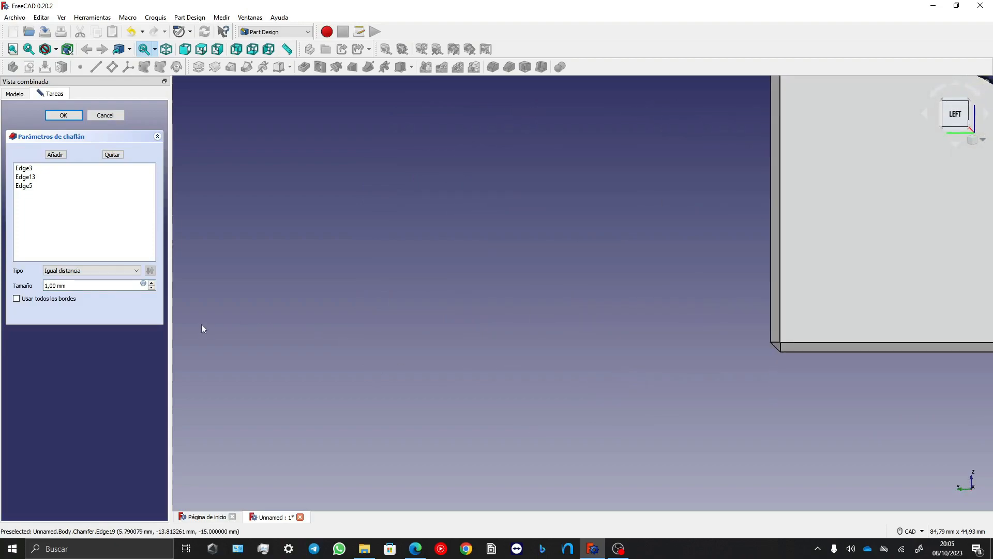
{"action": "scroll", "coordinate": [634, 264], "scroll_direction": "down", "scroll_amount": 3}
{"action": "scroll", "coordinate": [774, 334], "scroll_direction": "up", "scroll_amount": 5}
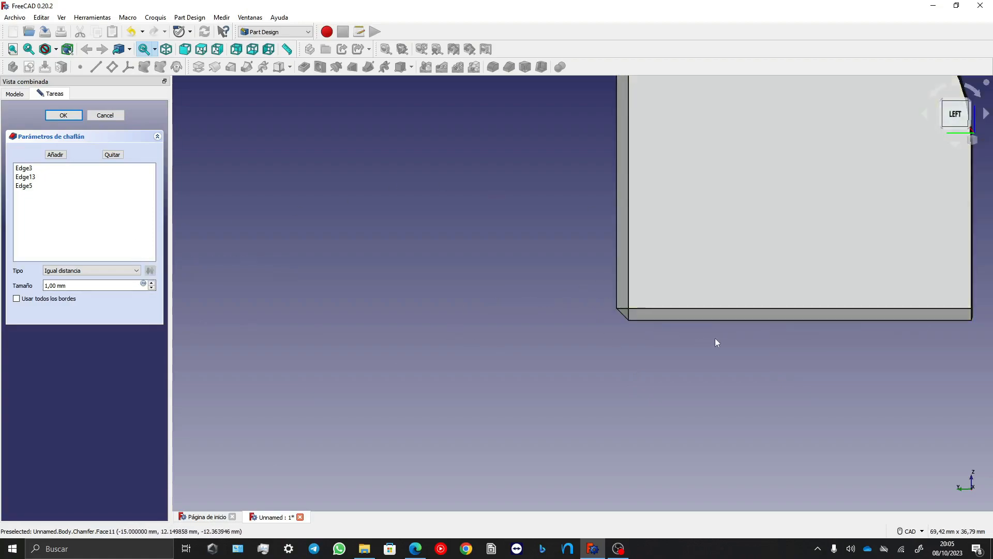
{"action": "scroll", "coordinate": [724, 334], "scroll_direction": "down", "scroll_amount": 2}
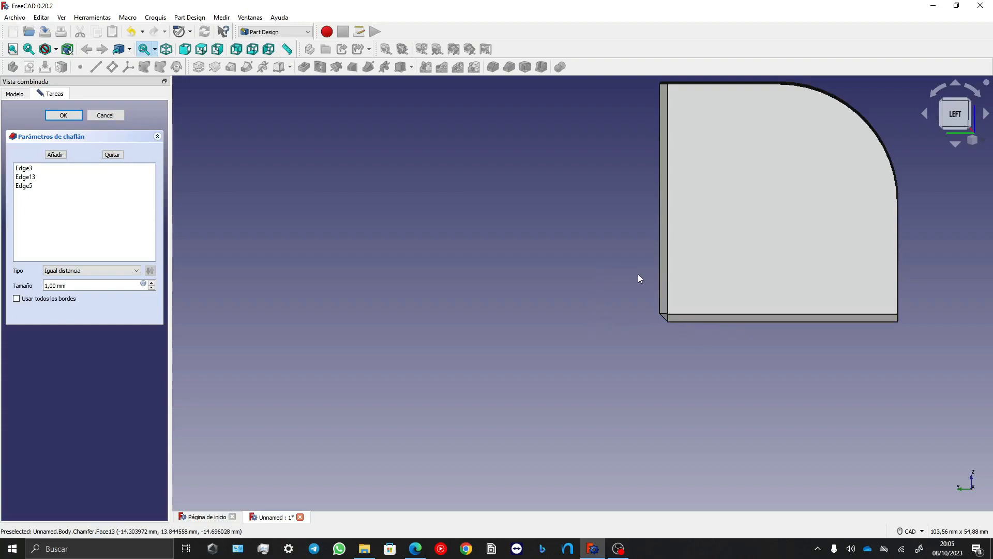
{"action": "scroll", "coordinate": [619, 304], "scroll_direction": "up", "scroll_amount": 3}
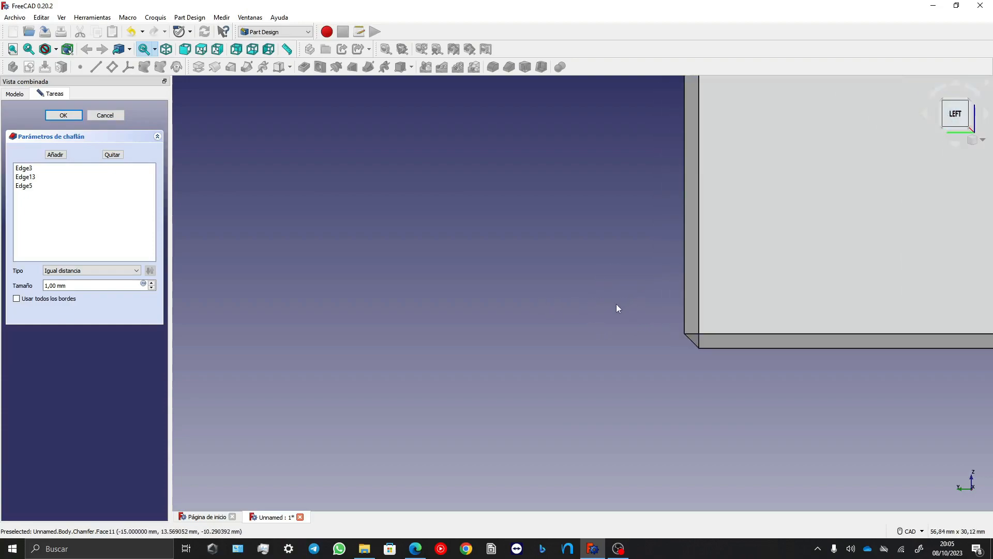
{"action": "scroll", "coordinate": [353, 320], "scroll_direction": "down", "scroll_amount": 2}
{"action": "scroll", "coordinate": [354, 322], "scroll_direction": "down", "scroll_amount": 1}
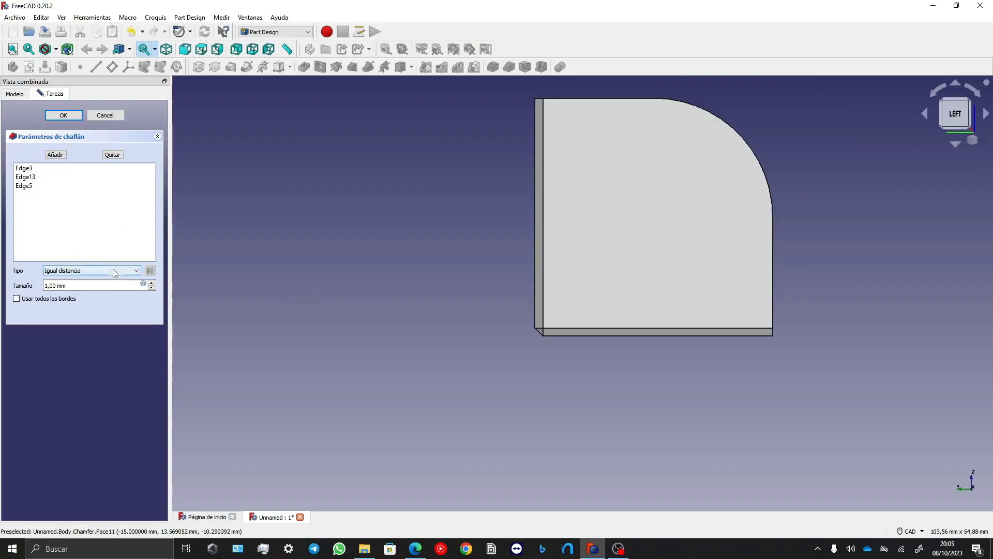
{"action": "scroll", "coordinate": [538, 334], "scroll_direction": "up", "scroll_amount": 5}
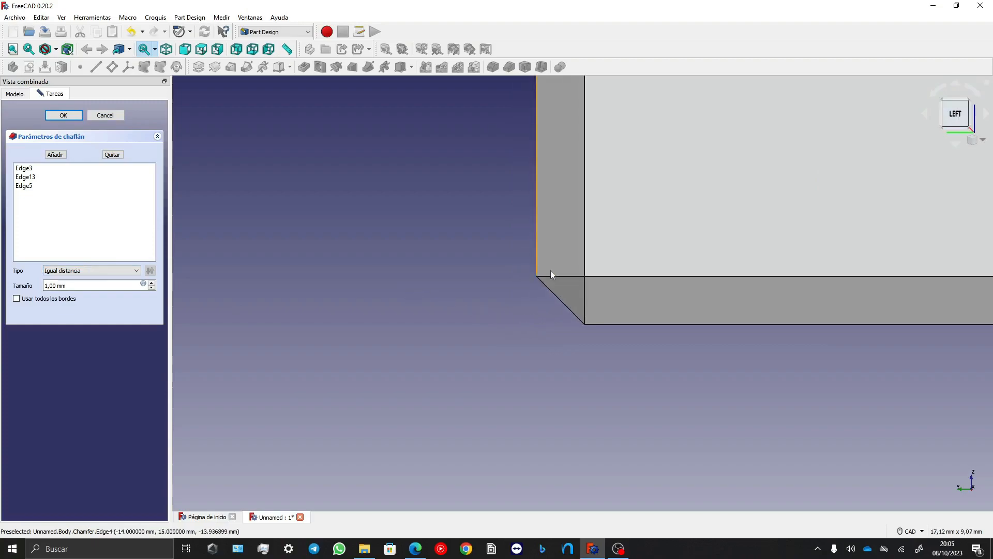
Change the chamfer type to two distances and set its first size to 2 mm.
{"action": "left_click", "coordinate": [122, 271]}
{"action": "left_click", "coordinate": [122, 285]}
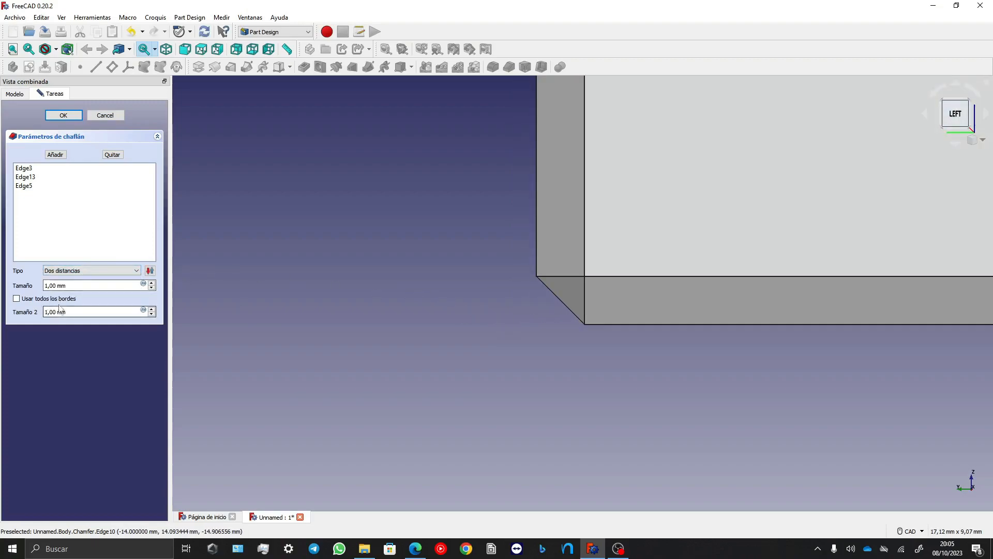
{"action": "left_click", "coordinate": [47, 285]}
{"action": "key", "text": "BackSpace"}
{"action": "type", "text": "2"}
{"action": "middle_click_drag", "start_coordinate": [415, 335], "coordinate": [449, 336]}
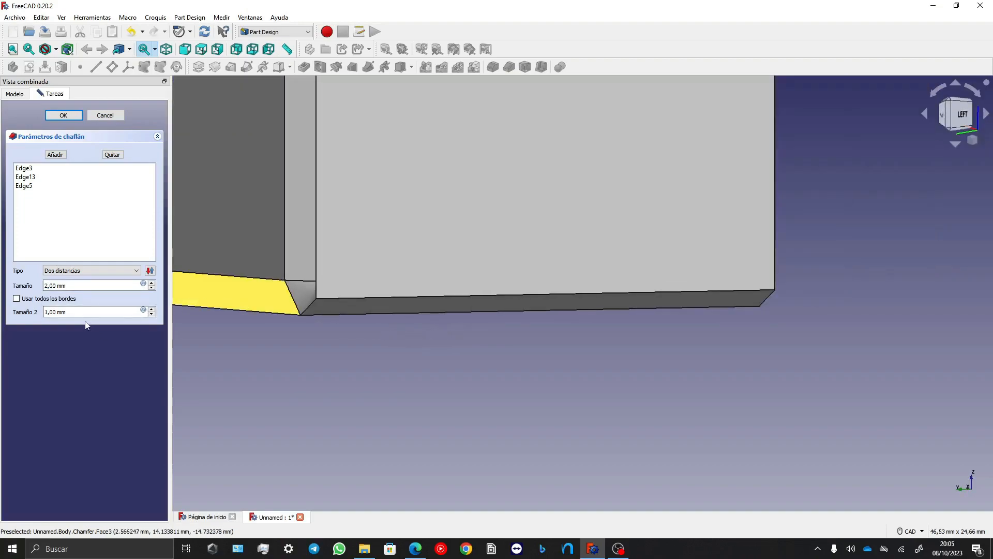
Switch the chamfer type to distance and angle, set the angle to 30°, and inspect the chamfered corner.
{"action": "left_click", "coordinate": [88, 270]}
{"action": "left_click", "coordinate": [62, 287]}
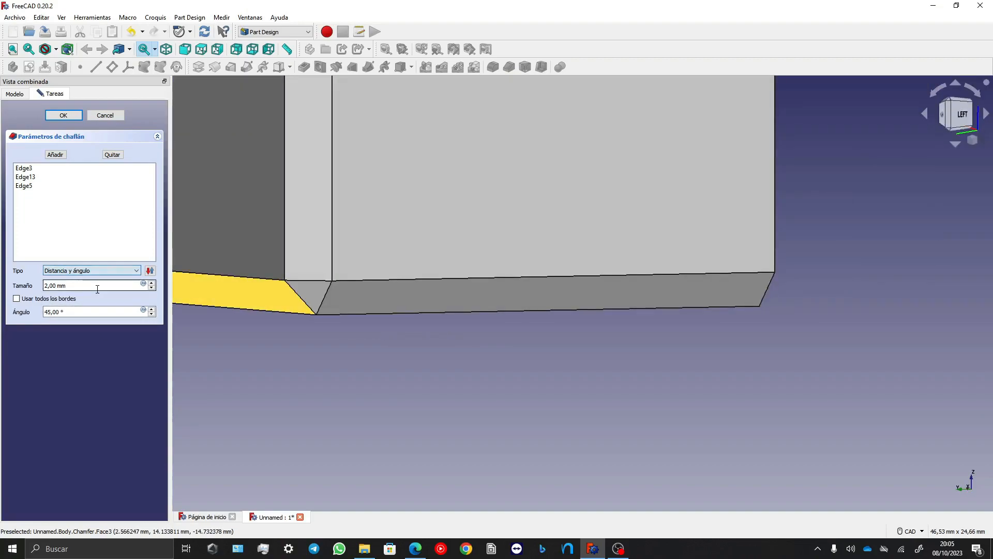
{"action": "middle_click_drag", "start_coordinate": [455, 347], "coordinate": [504, 356]}
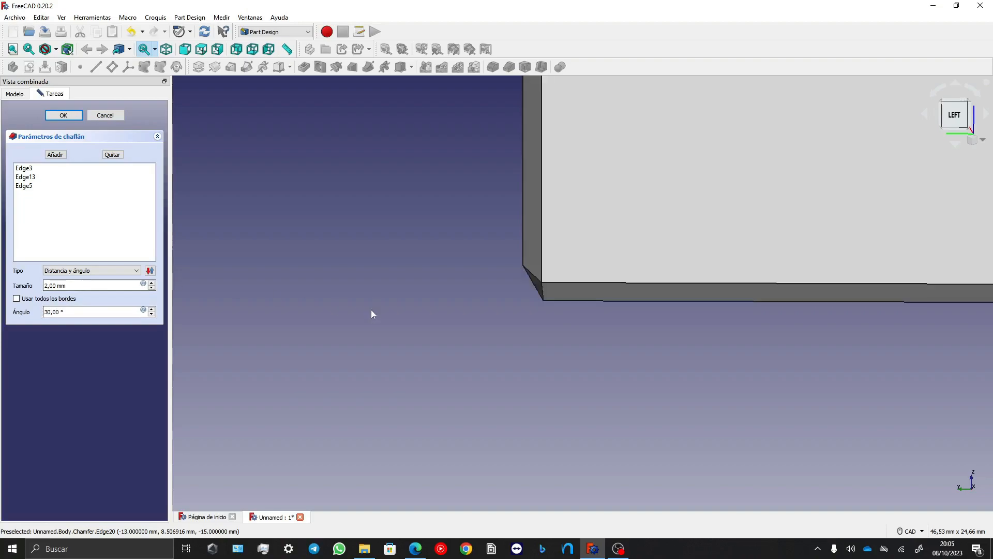
{"action": "middle_click_drag", "start_coordinate": [460, 354], "coordinate": [579, 310]}
{"action": "scroll", "coordinate": [578, 312], "scroll_direction": "down", "scroll_amount": 5}
{"action": "scroll", "coordinate": [552, 314], "scroll_direction": "up", "scroll_amount": 3}
{"action": "scroll", "coordinate": [373, 315], "scroll_direction": "down", "scroll_amount": 3}
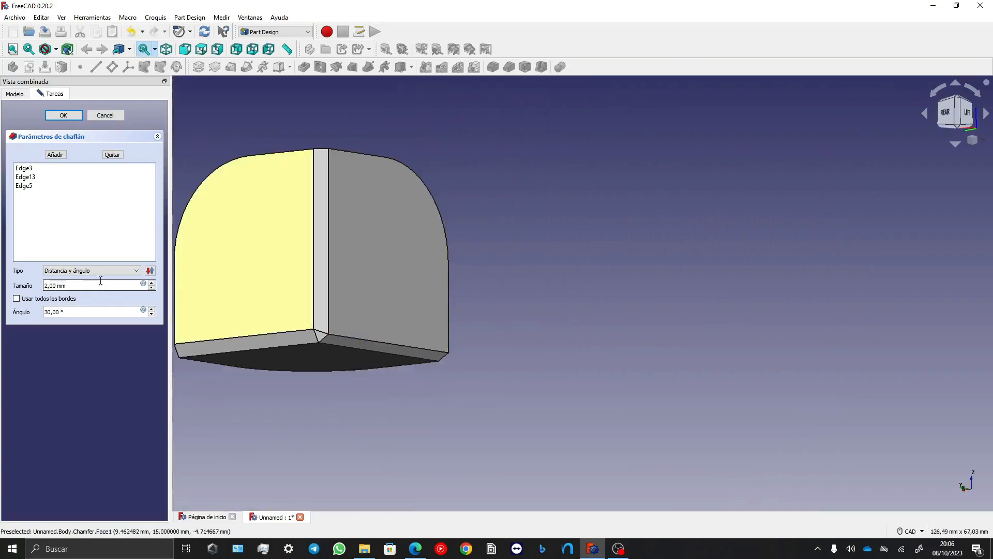
Return the chamfer to equal distance and accept it.
{"action": "scroll", "coordinate": [94, 271], "scroll_direction": "up", "scroll_amount": 1}
{"action": "scroll", "coordinate": [94, 271], "scroll_direction": "up", "scroll_amount": 1}
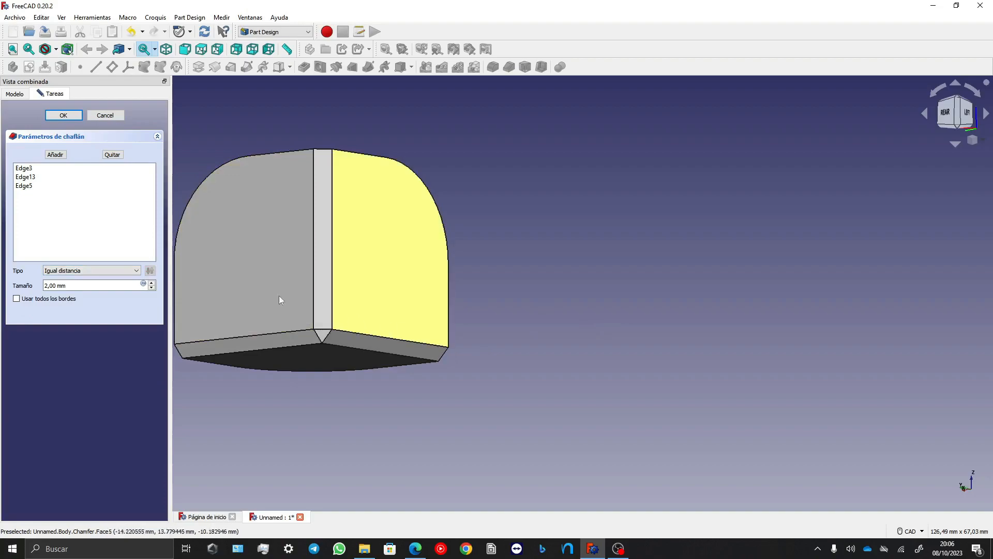
{"action": "left_click", "coordinate": [76, 115]}
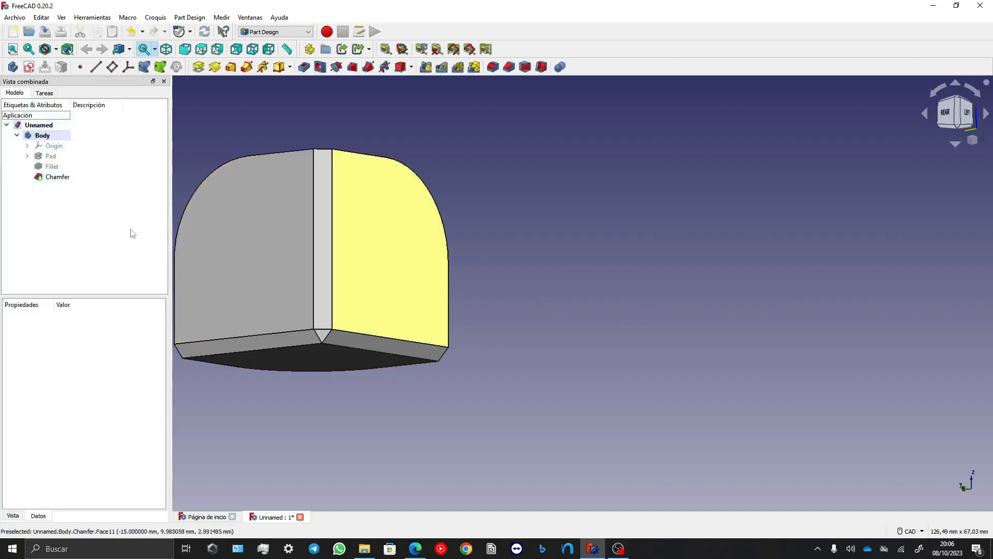
Delete the chamfer and the fillet from the body, leaving only the pad.
{"action": "left_click", "coordinate": [58, 177]}
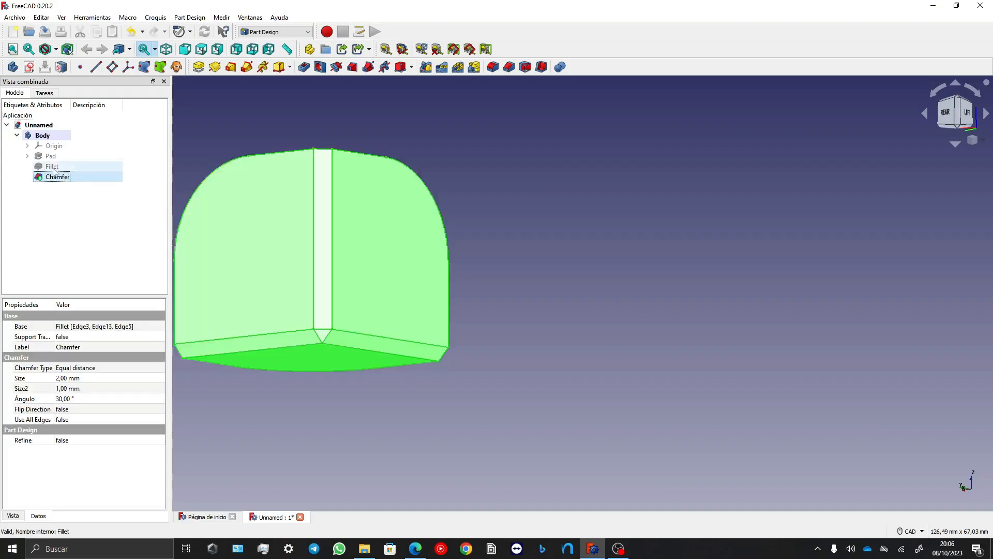
{"action": "left_click", "coordinate": [53, 166], "text": "ctrl"}
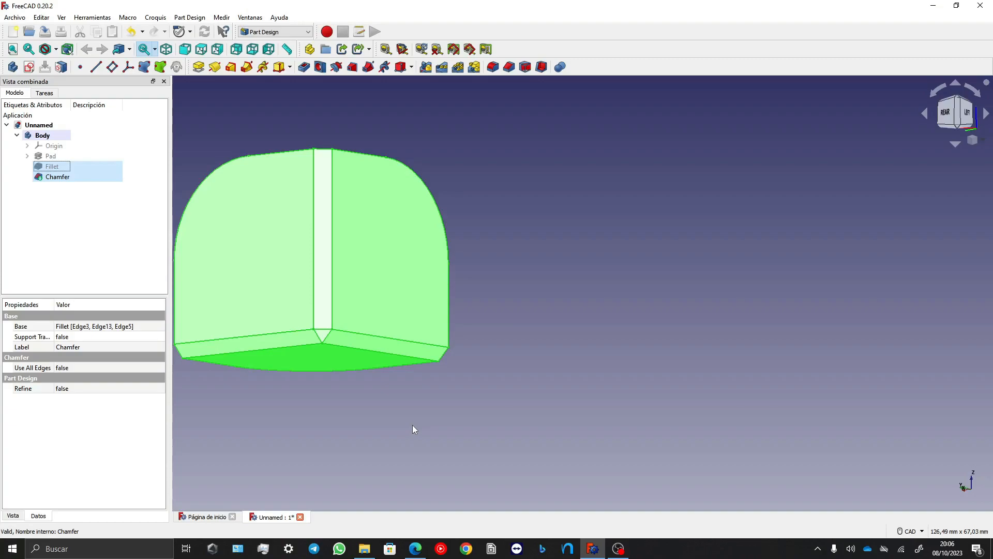
{"action": "key", "text": "Delete"}
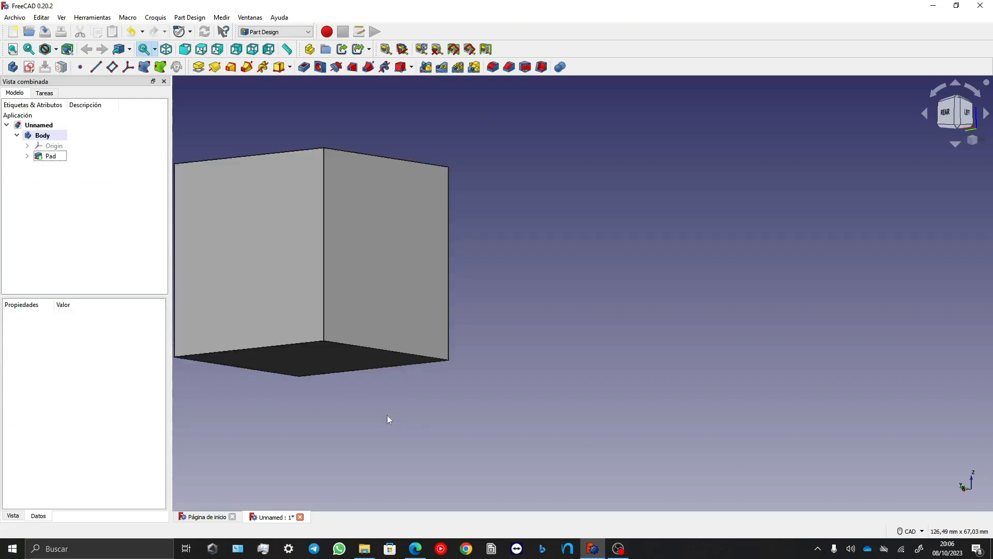
{"action": "middle_click_drag", "start_coordinate": [379, 403], "coordinate": [678, 365]}
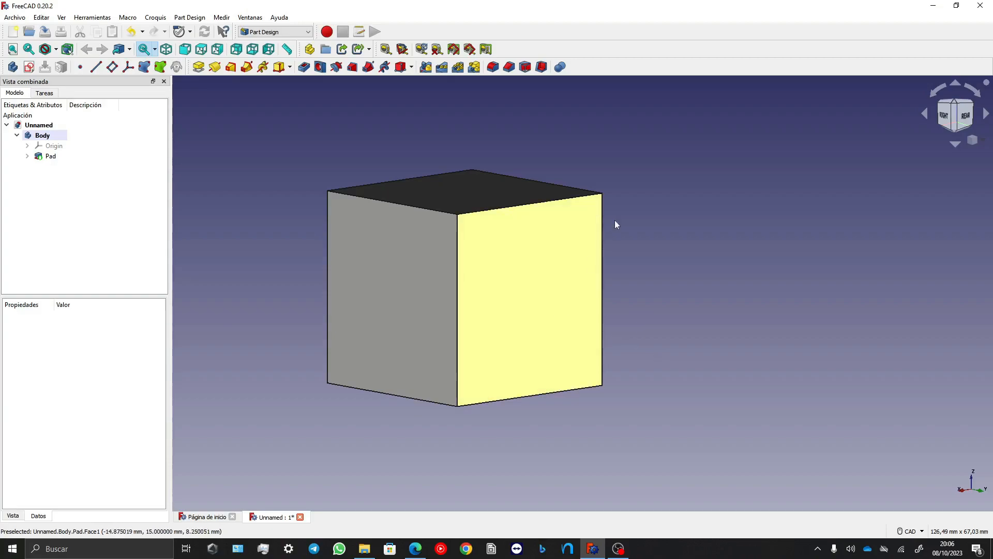
{"action": "left_click", "coordinate": [510, 68]}
{"action": "left_click", "coordinate": [538, 287]}
{"action": "left_click", "coordinate": [512, 250]}
{"action": "left_click", "coordinate": [647, 416]}
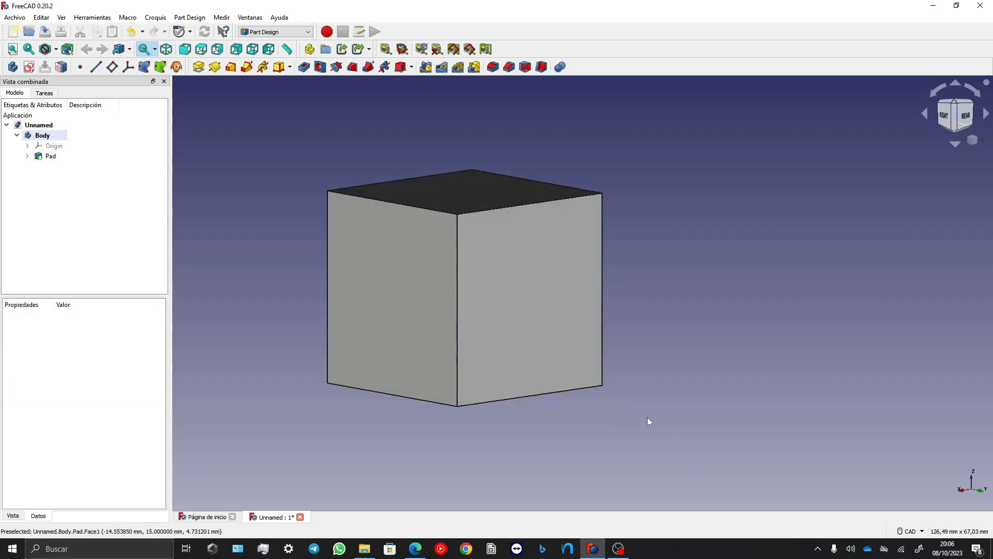
{"action": "left_click", "coordinate": [381, 181]}
{"action": "left_click", "coordinate": [309, 126]}
{"action": "left_click", "coordinate": [439, 198]}
Select all six faces of the cube and chamfer their edges with an equal distance of 2 mm.
{"action": "left_click", "coordinate": [516, 270]}
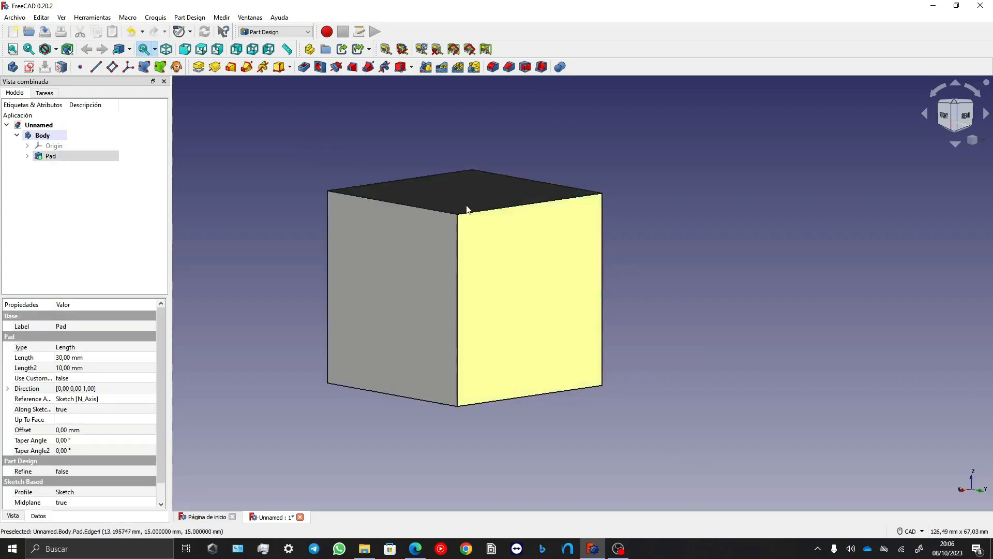
{"action": "left_click", "coordinate": [460, 202], "text": "ctrl"}
{"action": "left_click", "coordinate": [423, 270], "text": "ctrl"}
{"action": "middle_click_drag", "start_coordinate": [700, 319], "coordinate": [853, 377]}
{"action": "middle_click_drag", "start_coordinate": [912, 359], "coordinate": [492, 382]}
{"action": "left_click", "coordinate": [243, 369]}
{"action": "left_click", "coordinate": [232, 295], "text": "ctrl"}
{"action": "scroll", "coordinate": [636, 311], "scroll_direction": "down", "scroll_amount": 2}
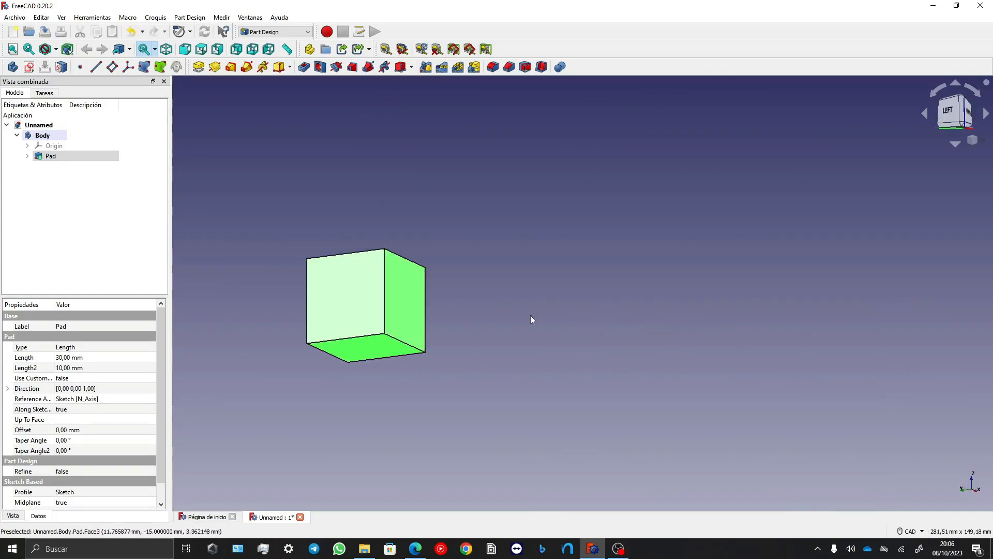
{"action": "scroll", "coordinate": [303, 313], "scroll_direction": "up", "scroll_amount": 3}
{"action": "middle_click_drag", "start_coordinate": [422, 172], "coordinate": [277, 169]}
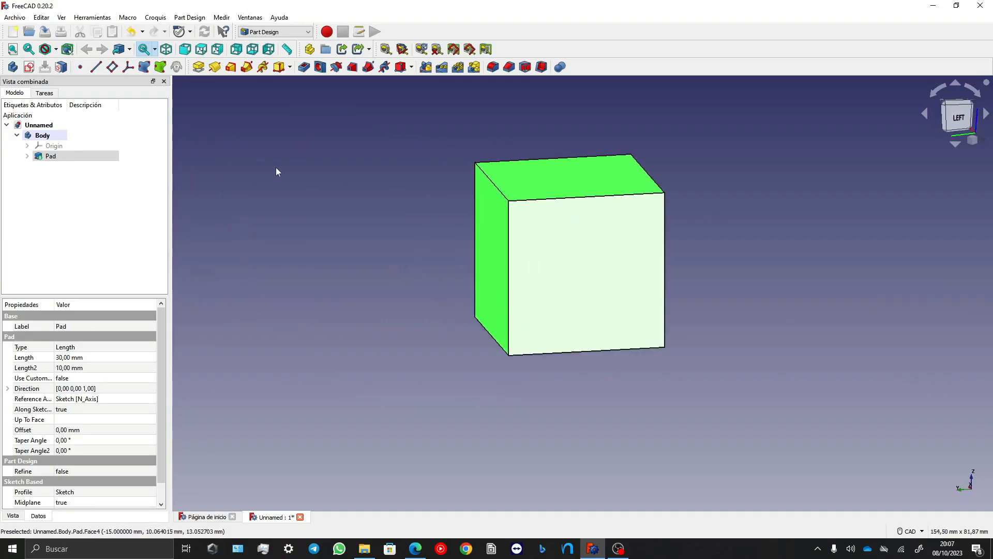
{"action": "left_click", "coordinate": [508, 68]}
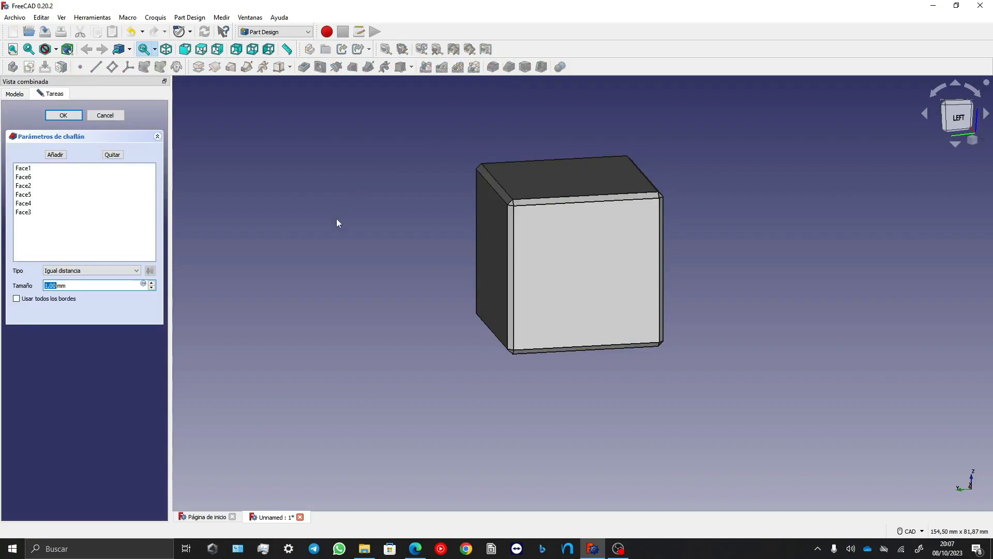
{"action": "type", "text": "2"}
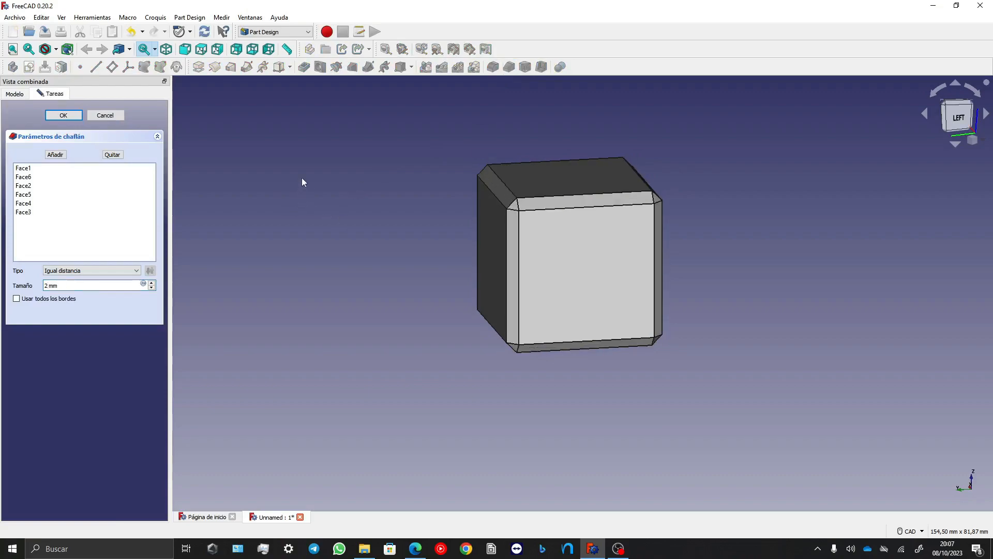
{"action": "left_click", "coordinate": [64, 115]}
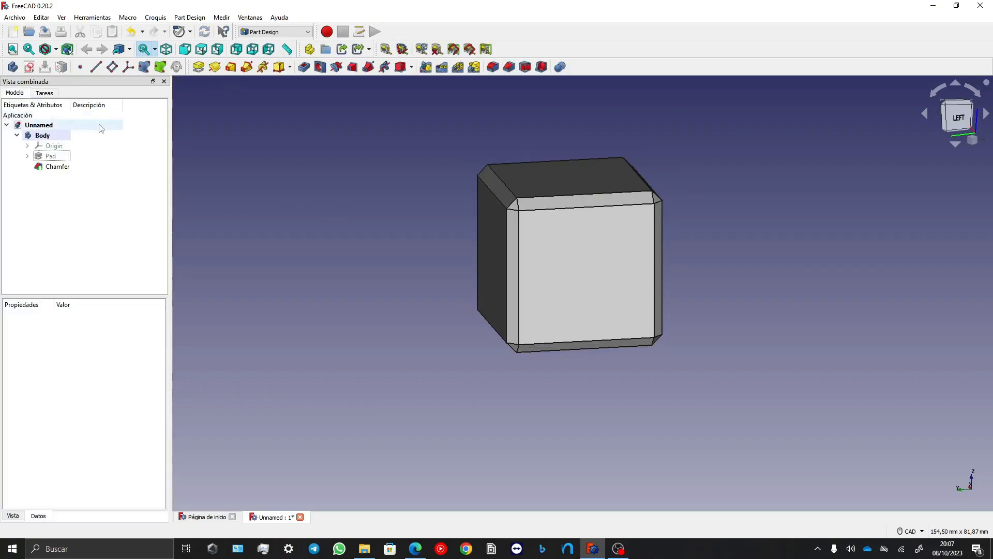
Start a new sketch on the top face of the chamfered cube.
{"action": "middle_click_drag", "start_coordinate": [639, 176], "coordinate": [591, 222]}
{"action": "scroll", "coordinate": [512, 228], "scroll_direction": "down", "scroll_amount": 6}
{"action": "scroll", "coordinate": [450, 157], "scroll_direction": "up", "scroll_amount": 5}
{"action": "scroll", "coordinate": [714, 223], "scroll_direction": "up", "scroll_amount": 2}
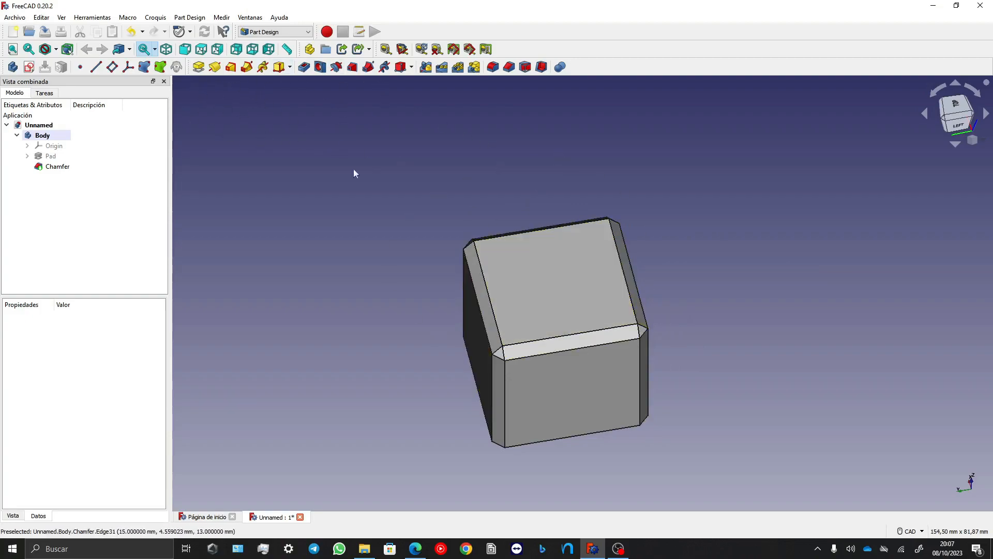
{"action": "left_click", "coordinate": [555, 287]}
{"action": "left_click", "coordinate": [29, 68]}
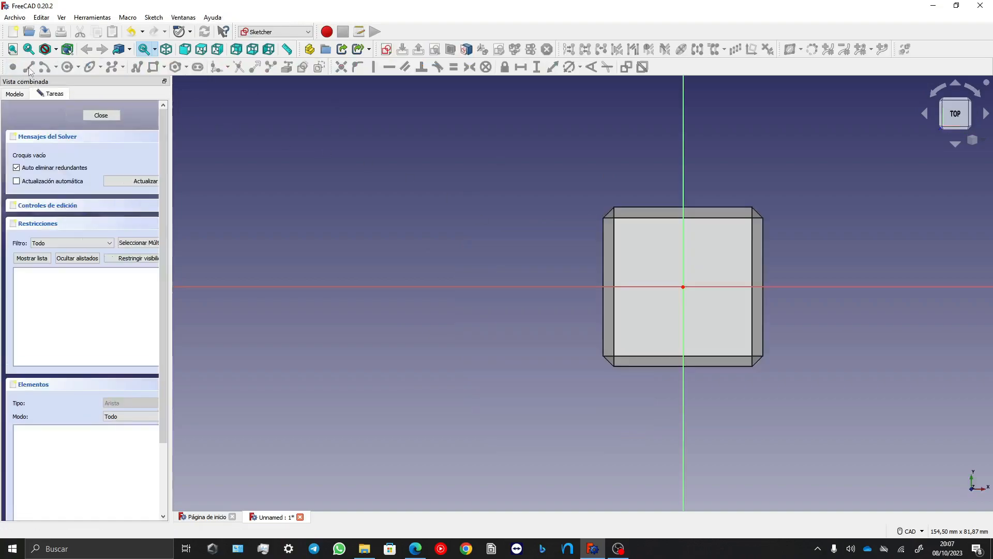
{"action": "scroll", "coordinate": [783, 253], "scroll_direction": "up", "scroll_amount": 2}
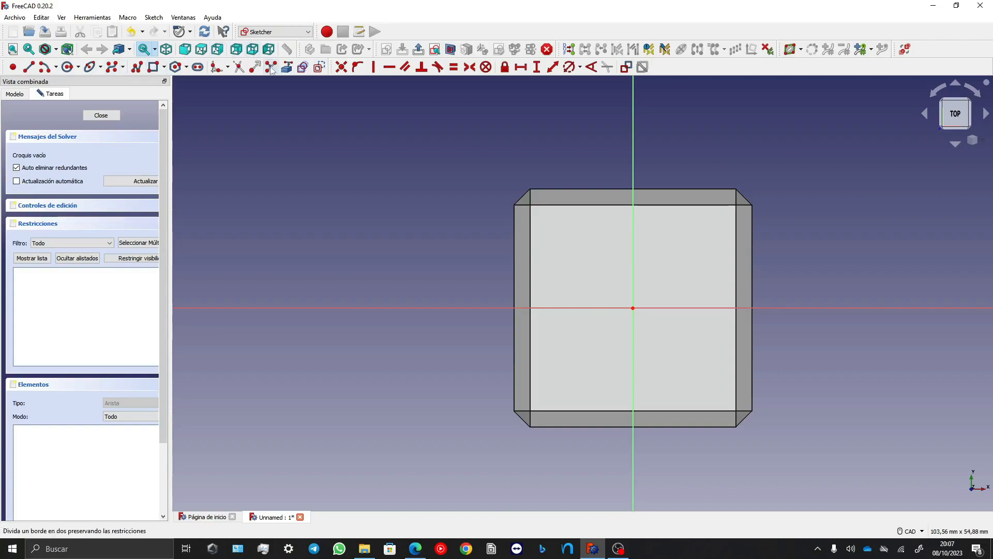
Sketch a circle centred on the origin, constrain its diameter to 6 mm and close the sketch.
{"action": "left_click", "coordinate": [66, 67]}
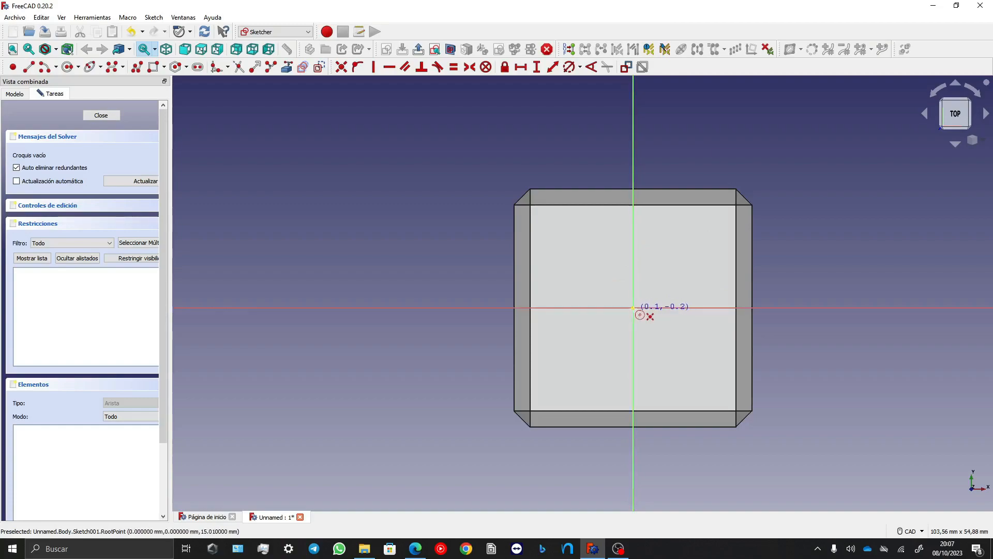
{"action": "left_click", "coordinate": [632, 308]}
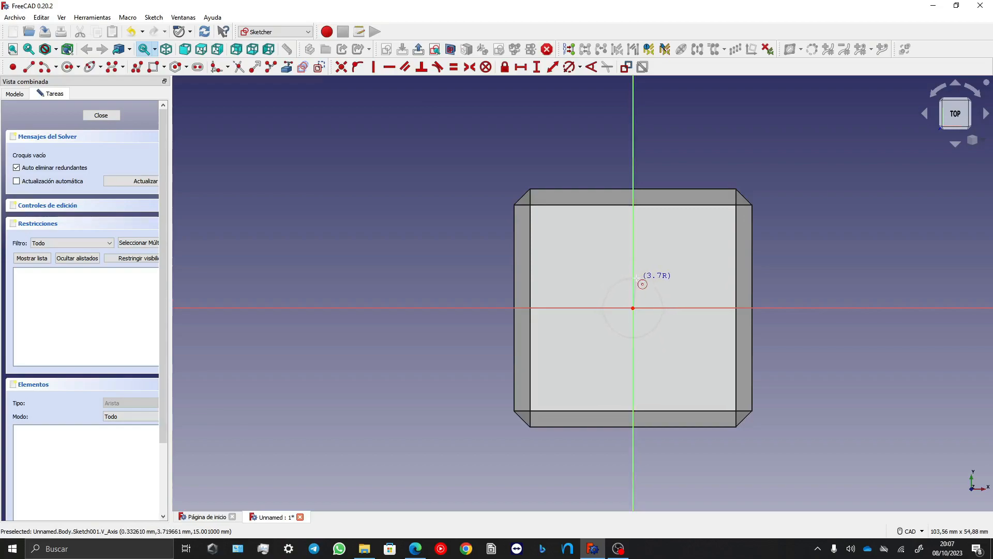
{"action": "left_click", "coordinate": [634, 277]}
{"action": "left_click", "coordinate": [569, 67]}
{"action": "left_click", "coordinate": [657, 328]}
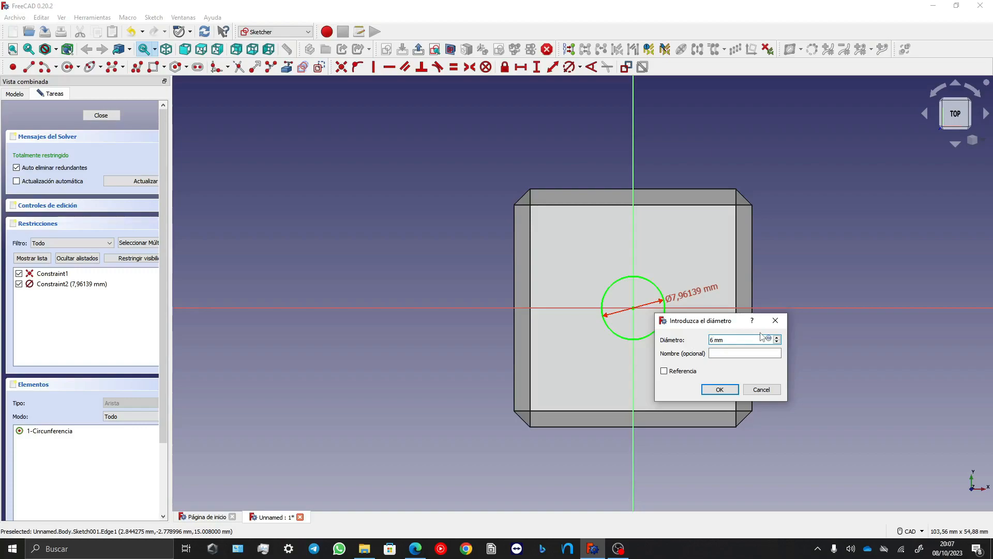
{"action": "key", "text": "Return"}
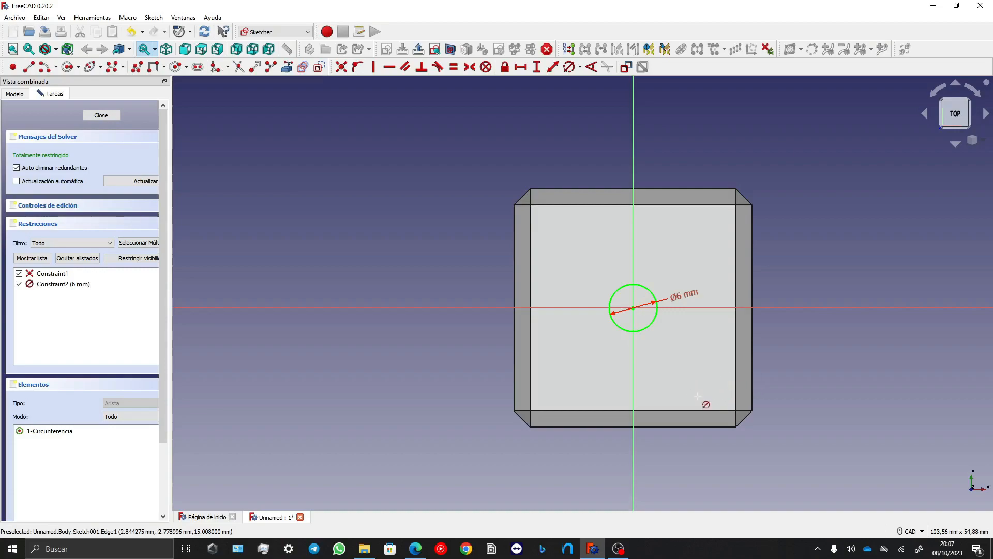
{"action": "middle_click_drag", "start_coordinate": [753, 351], "coordinate": [735, 400]}
{"action": "left_click", "coordinate": [101, 115]}
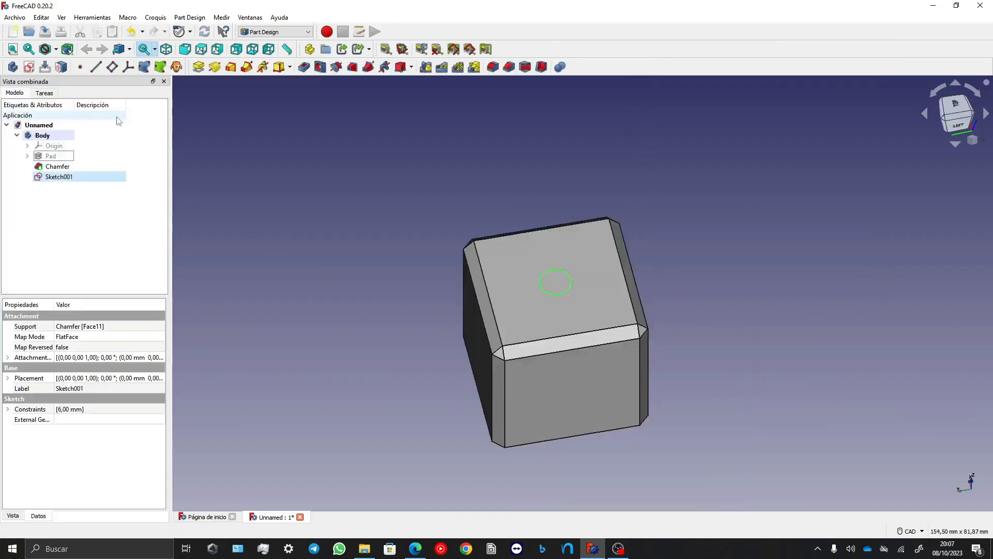
Cut a 2 mm deep pocket into the top face from the circle sketch.
{"action": "scroll", "coordinate": [553, 237], "scroll_direction": "up", "scroll_amount": 5}
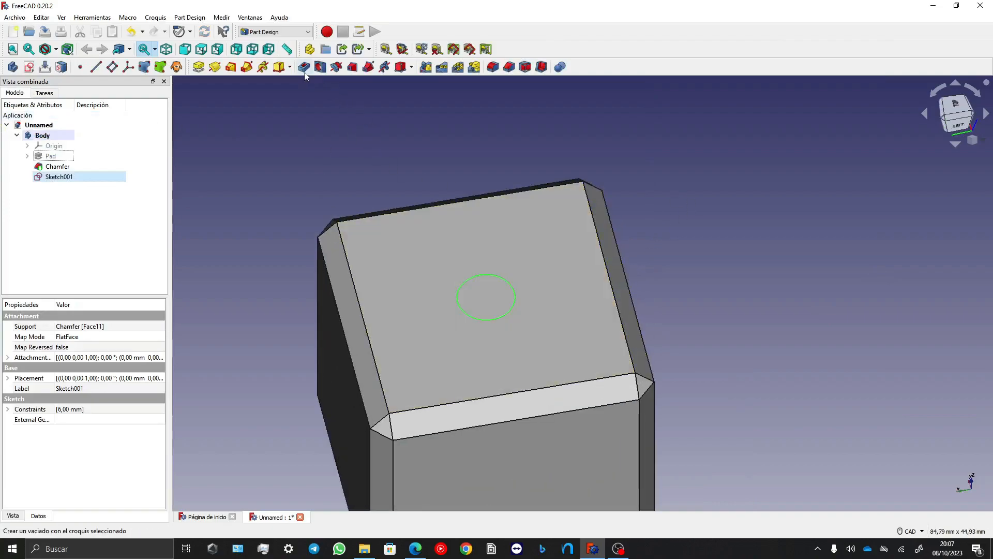
{"action": "left_click", "coordinate": [305, 68]}
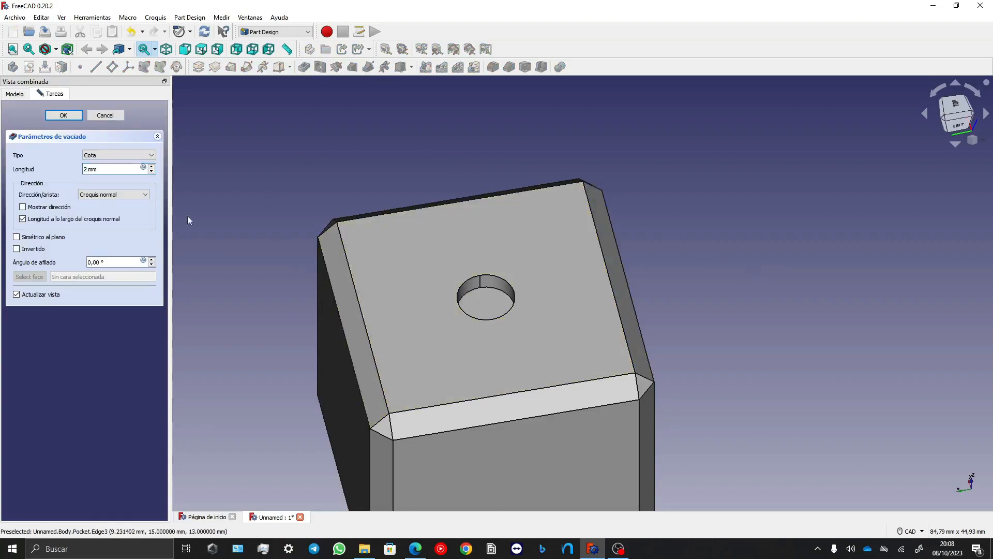
{"action": "left_click", "coordinate": [63, 115]}
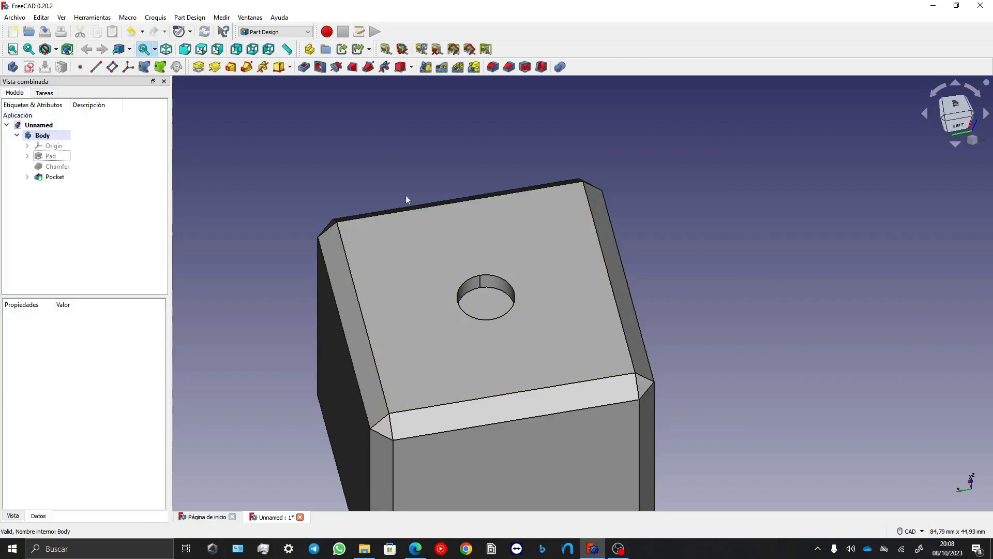
Start a new sketch on the bottom face of the chamfered cube.
{"action": "scroll", "coordinate": [683, 380], "scroll_direction": "down", "scroll_amount": 4}
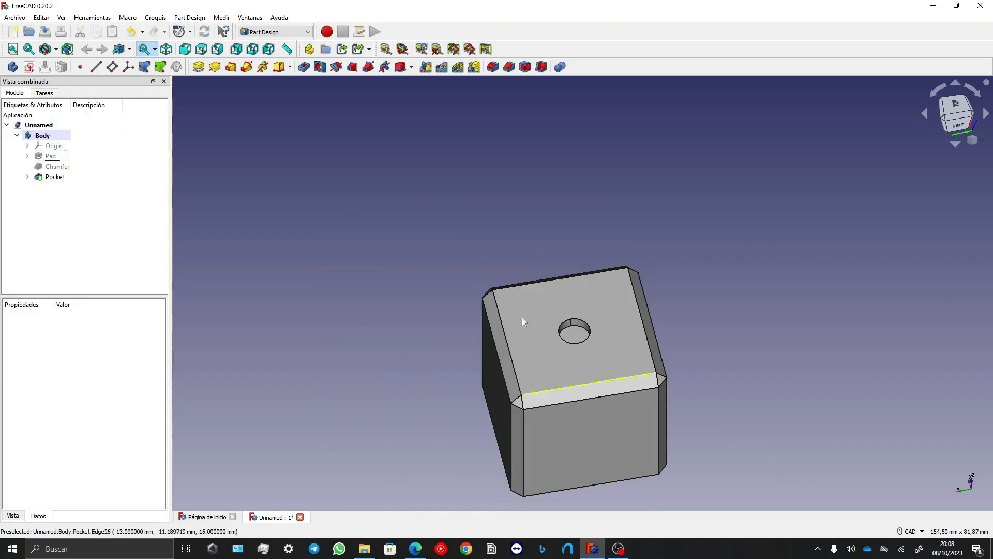
{"action": "middle_click_drag", "start_coordinate": [762, 427], "coordinate": [727, 327]}
{"action": "scroll", "coordinate": [693, 393], "scroll_direction": "down", "scroll_amount": 5}
{"action": "left_click", "coordinate": [672, 464]}
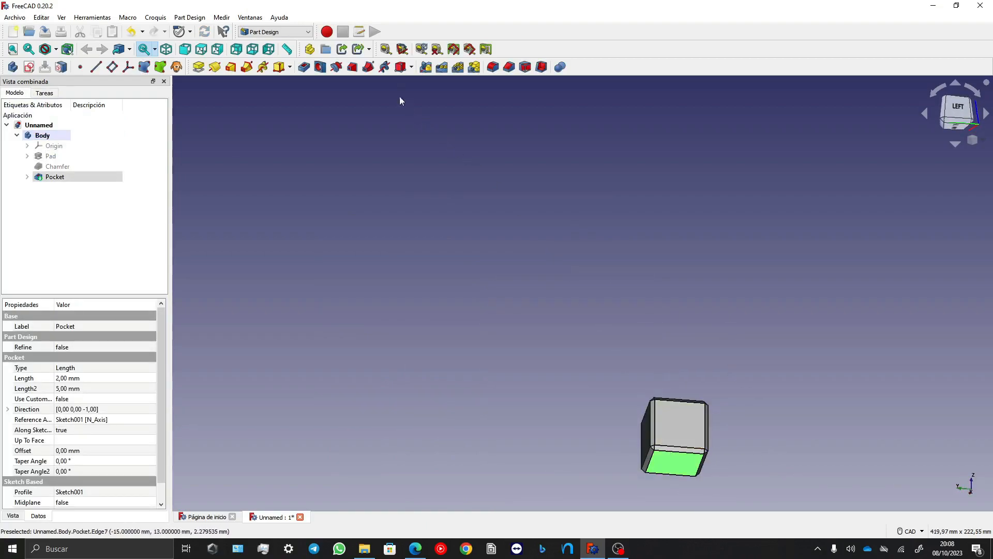
{"action": "left_click", "coordinate": [29, 67]}
{"action": "scroll", "coordinate": [651, 171], "scroll_direction": "up", "scroll_amount": 8}
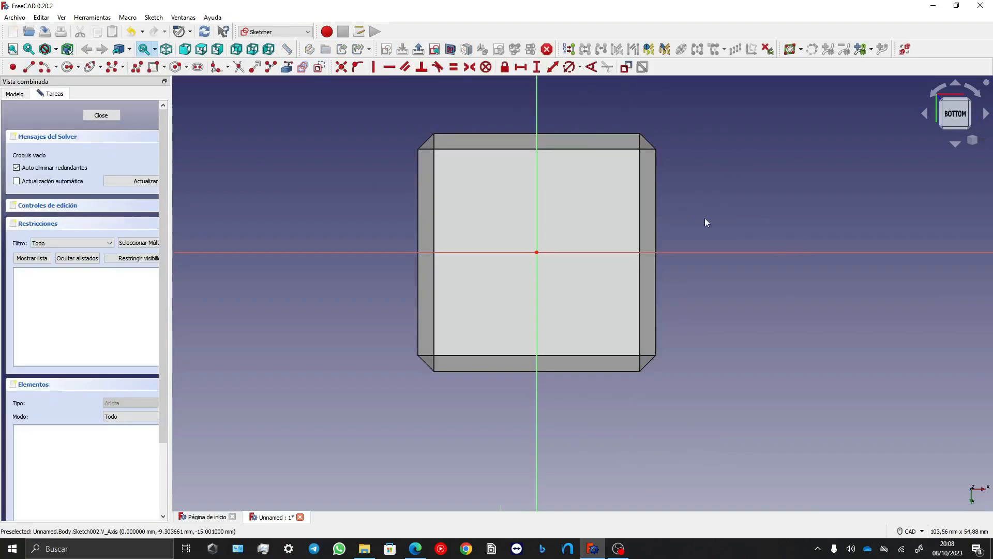
{"action": "scroll", "coordinate": [714, 223], "scroll_direction": "up", "scroll_amount": 1}
Draw six circles about 4 to 5 mm in diameter in two columns of three, centring the middle pair on the horizontal axis.
{"action": "left_click", "coordinate": [67, 67]}
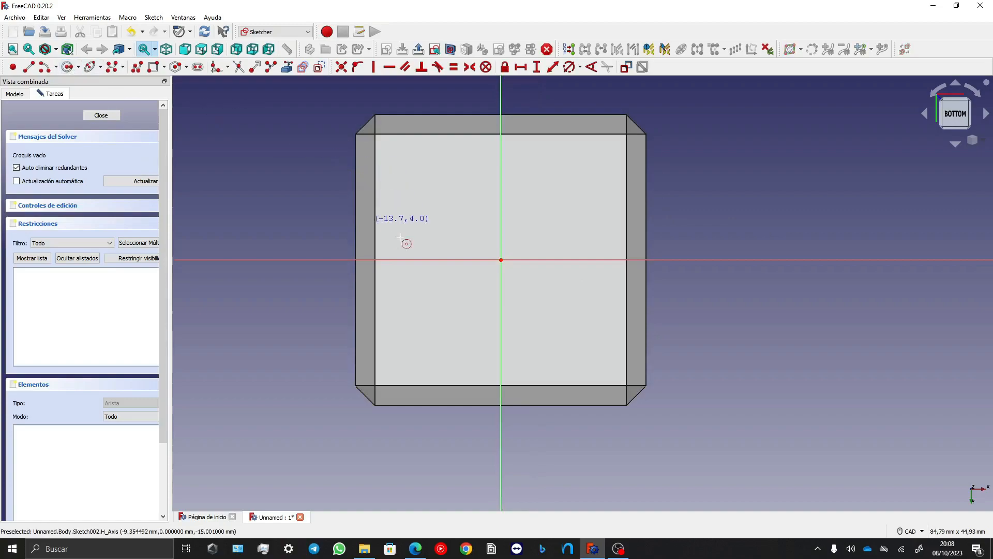
{"action": "left_click", "coordinate": [422, 259]}
{"action": "left_click", "coordinate": [428, 239]}
{"action": "left_click", "coordinate": [424, 181]}
{"action": "left_click", "coordinate": [436, 161]}
{"action": "left_click", "coordinate": [573, 260]}
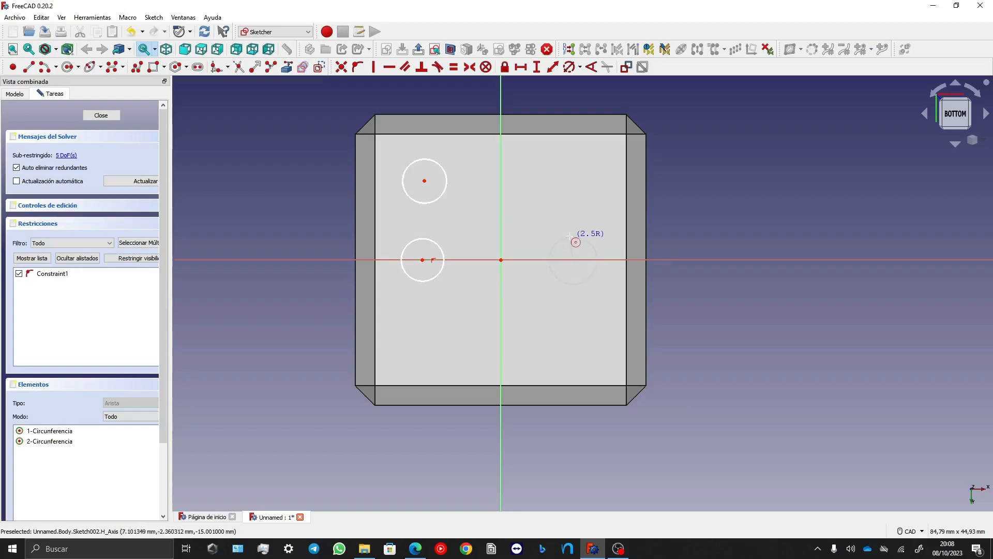
{"action": "left_click", "coordinate": [573, 235]}
{"action": "left_click", "coordinate": [570, 155]}
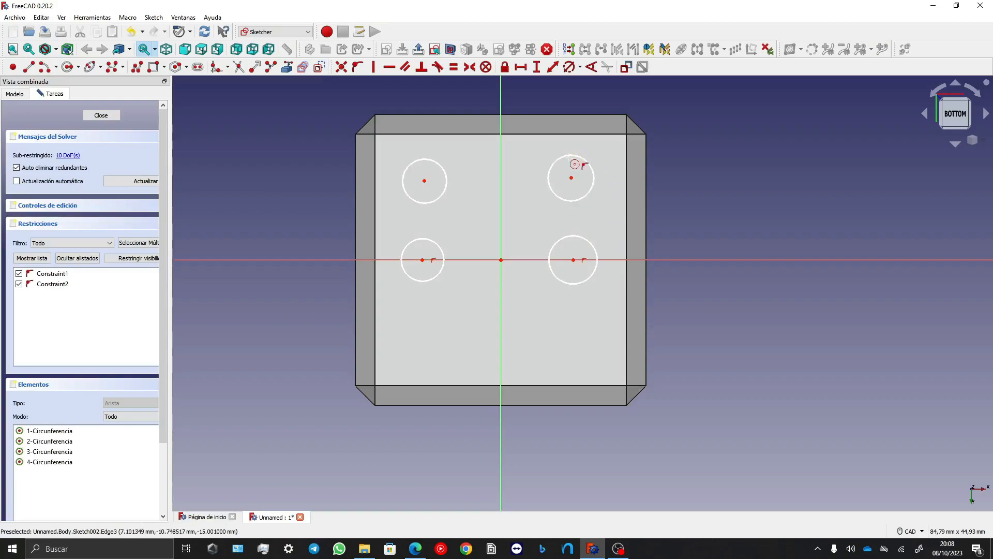
{"action": "left_click", "coordinate": [420, 346]}
{"action": "left_click", "coordinate": [424, 327]}
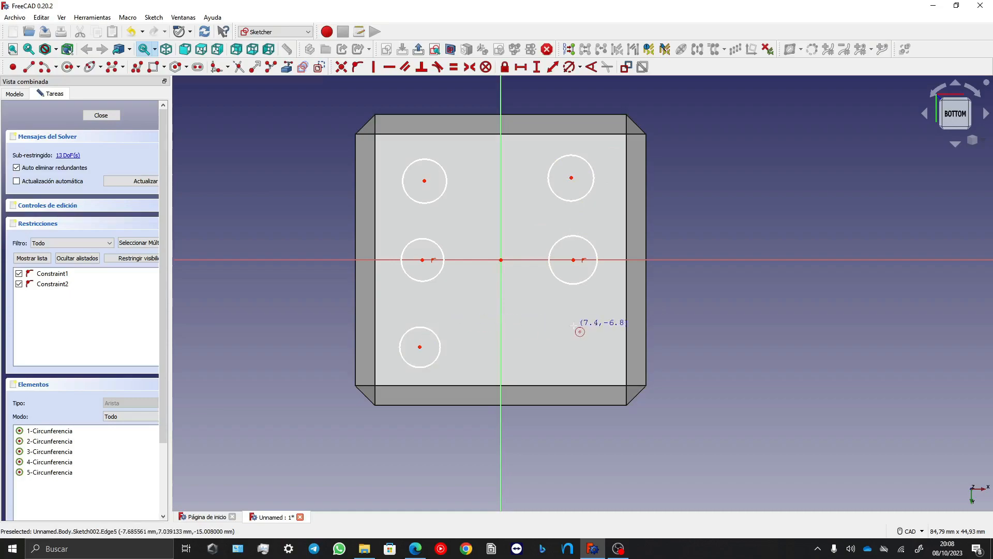
{"action": "left_click", "coordinate": [575, 346]}
{"action": "left_click", "coordinate": [574, 327]}
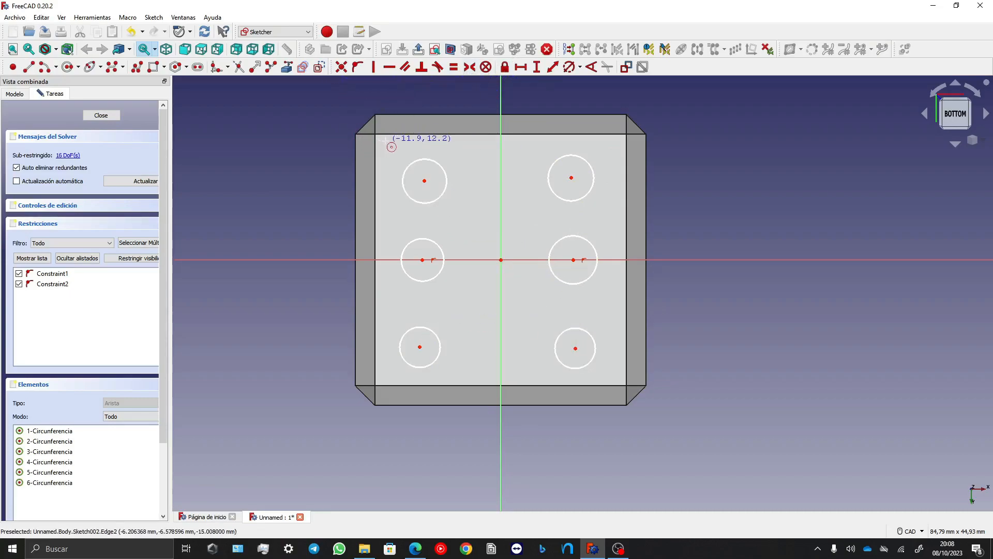
Constrain all six circles to an equal diameter of 6 mm.
{"action": "left_click_drag", "start_coordinate": [365, 117], "coordinate": [647, 436]}
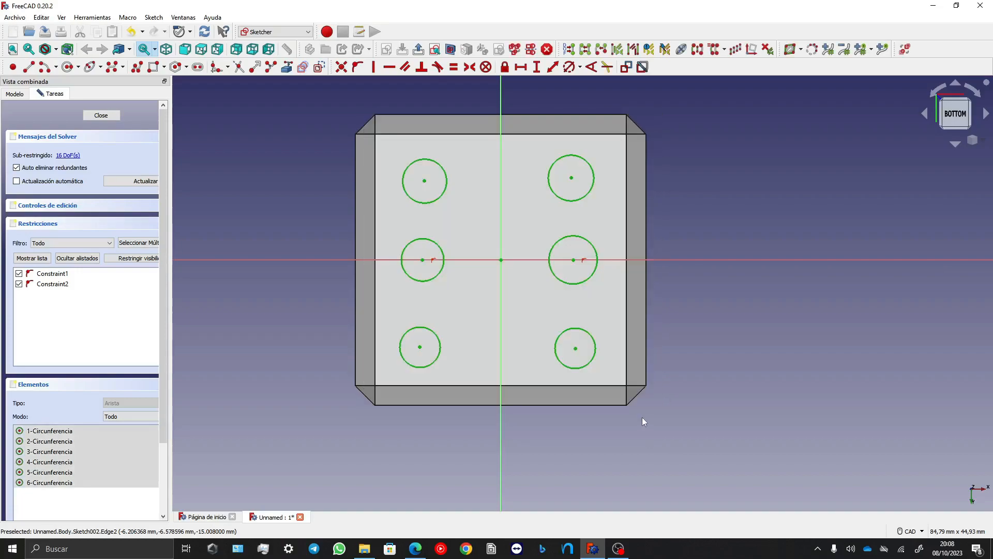
{"action": "left_click", "coordinate": [569, 69]}
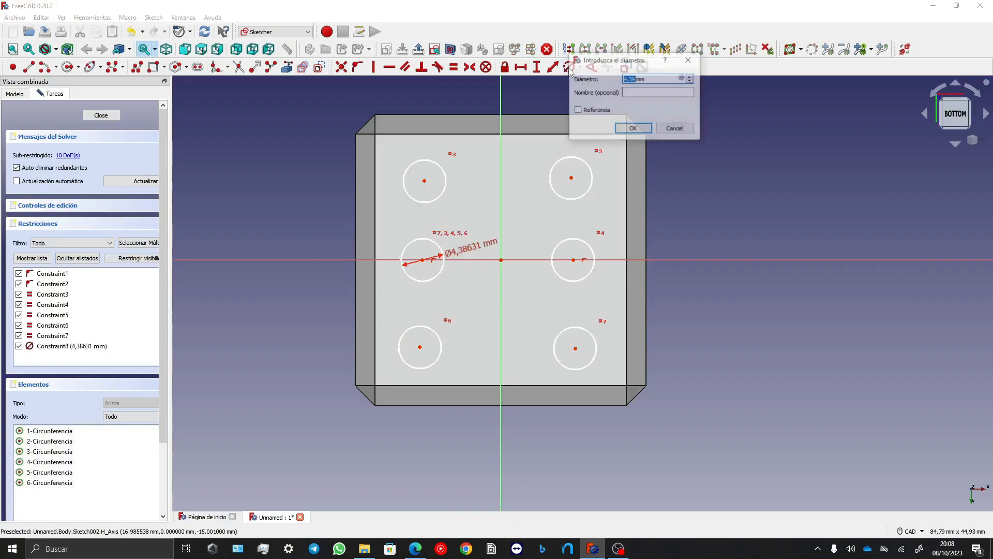
{"action": "type", "text": "6"}
{"action": "key", "text": "Return"}
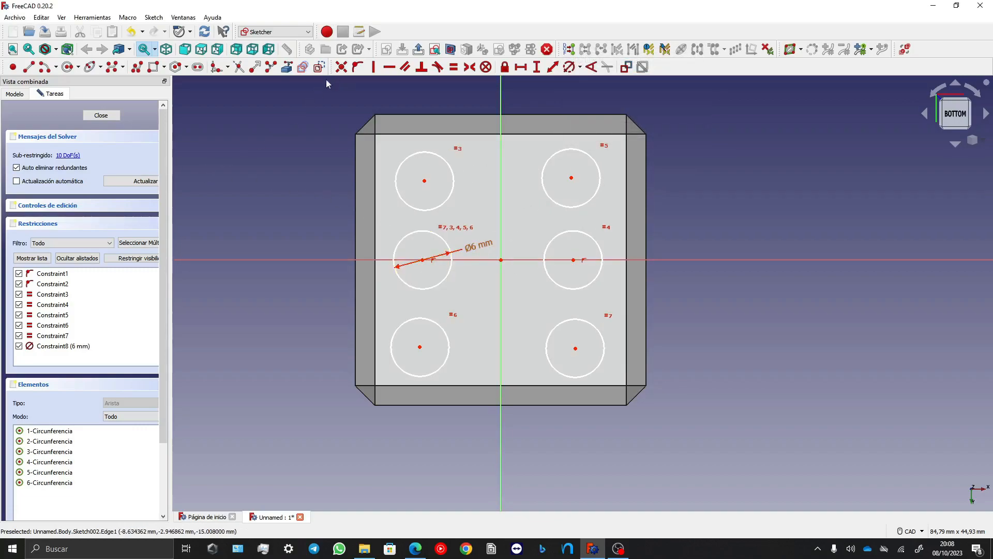
Draw a construction circle centred on the origin between the two columns and constrain its diameter to 6 mm.
{"action": "left_click", "coordinate": [68, 67]}
{"action": "left_click", "coordinate": [501, 260]}
{"action": "left_click", "coordinate": [502, 232]}
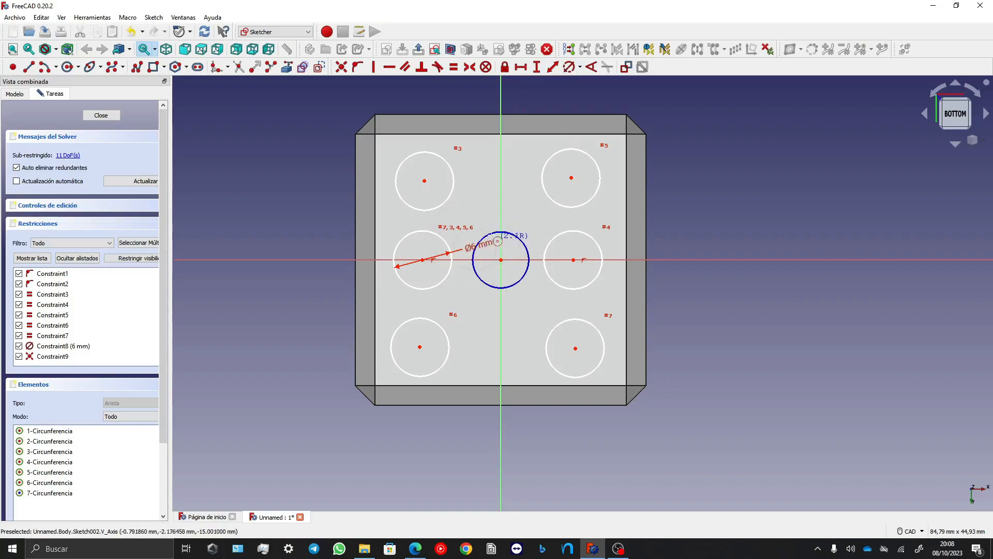
{"action": "left_click", "coordinate": [569, 68]}
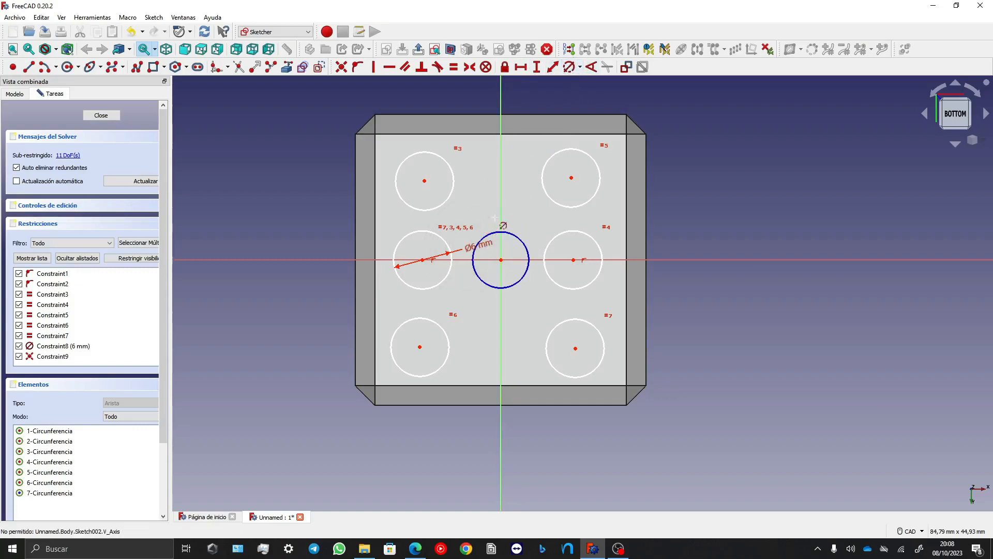
{"action": "left_click", "coordinate": [501, 231]}
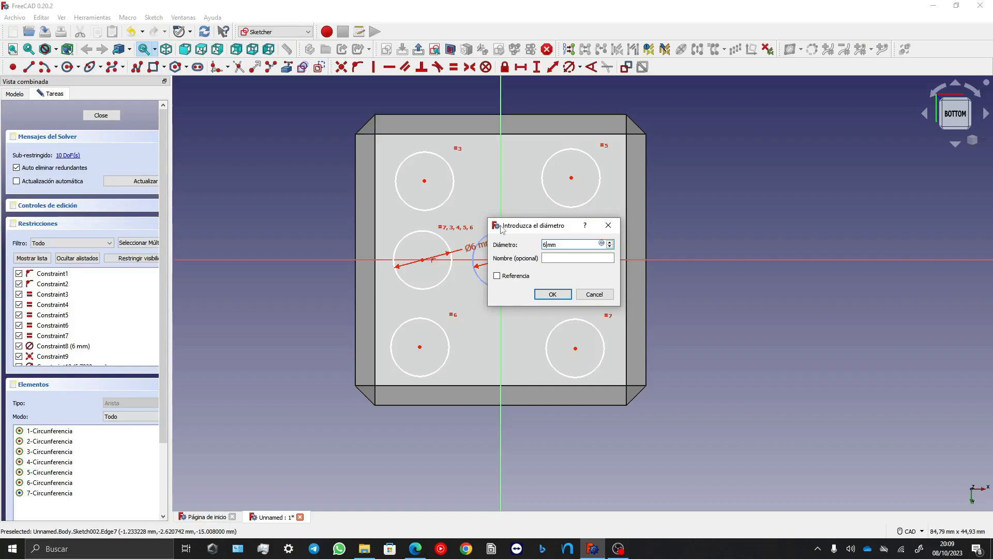
{"action": "type", "text": "6"}
{"action": "key", "text": "Return"}
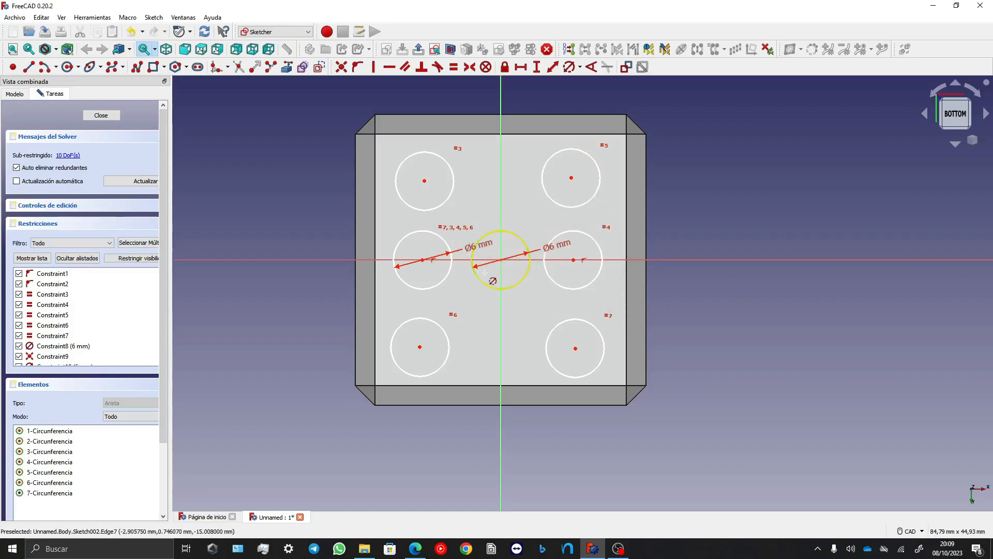
Constrain the horizontal distance between the origin and the centre of the middle-left circle to 8 mm.
{"action": "scroll", "coordinate": [509, 266], "scroll_direction": "up", "scroll_amount": 4}
{"action": "scroll", "coordinate": [476, 276], "scroll_direction": "down", "scroll_amount": 2}
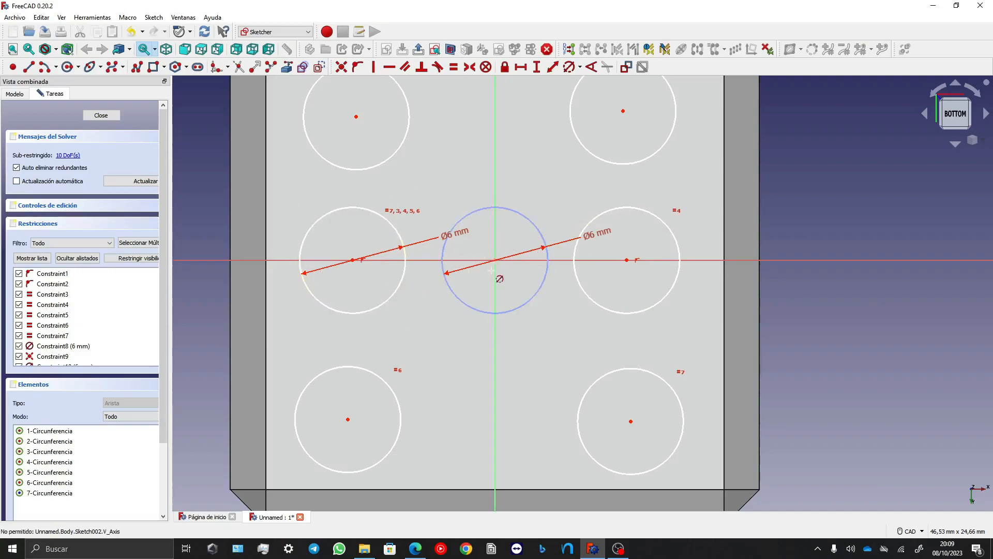
{"action": "left_click", "coordinate": [516, 74]}
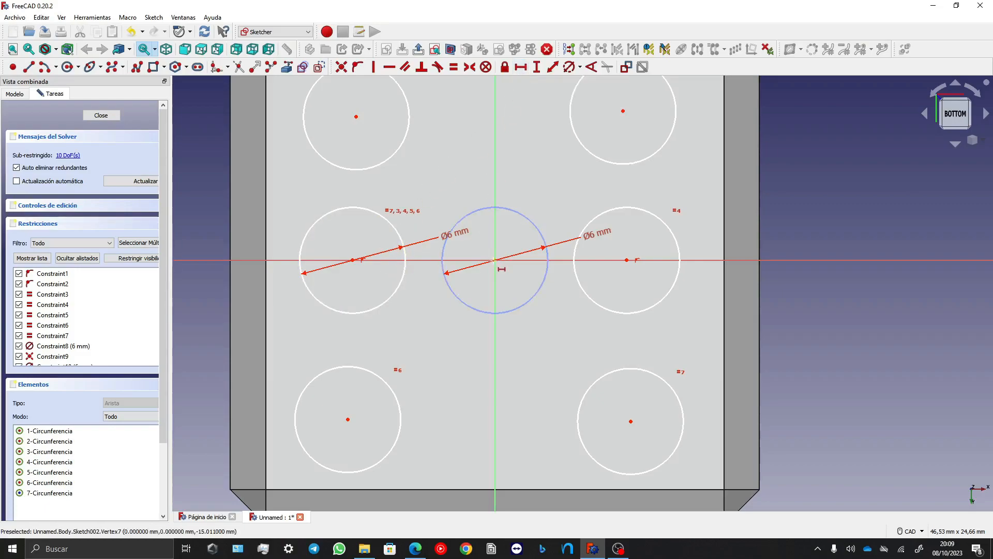
{"action": "left_click", "coordinate": [495, 259]}
{"action": "left_click", "coordinate": [353, 259]}
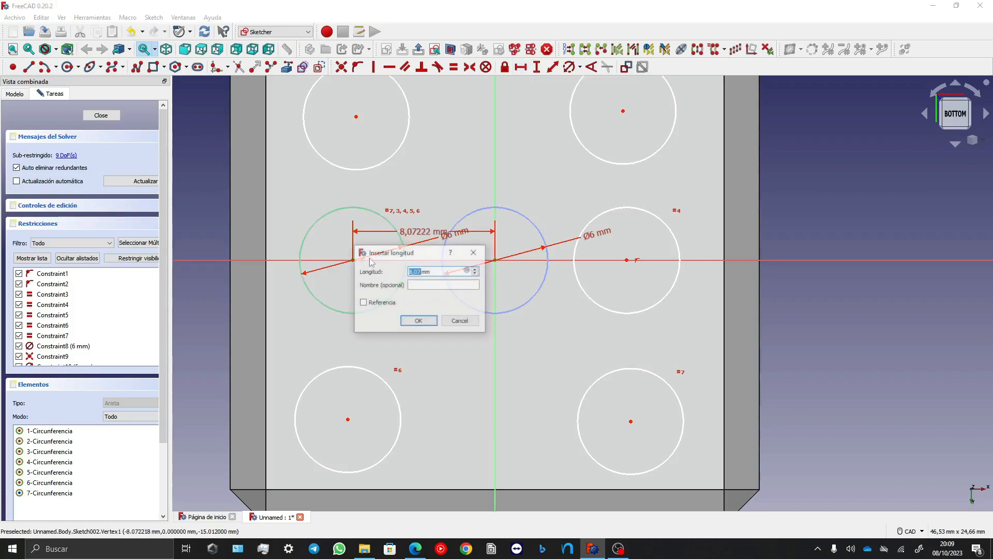
{"action": "type", "text": "8"}
{"action": "key", "text": "Return"}
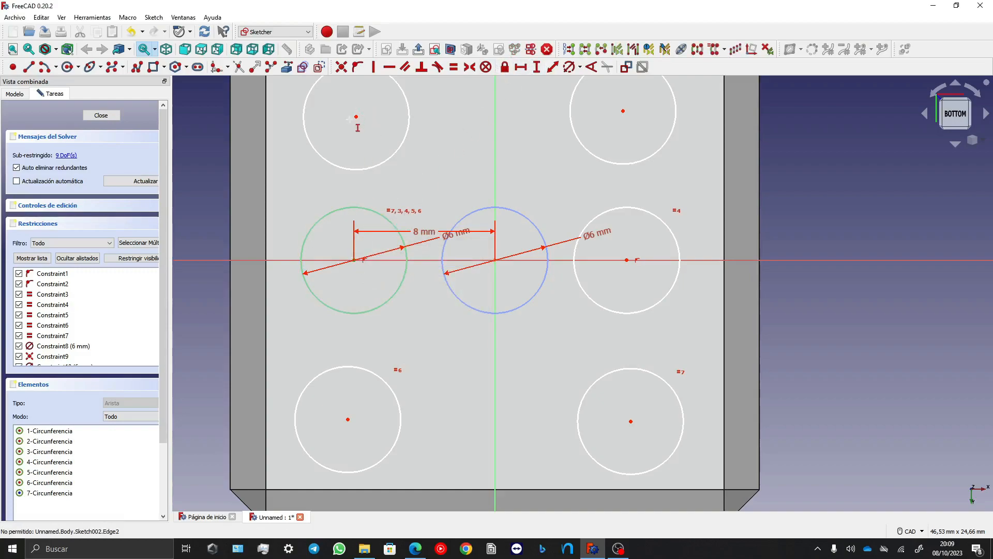
Constrain the vertical distance between the centres of the middle-left and upper-left circles to 8 mm.
{"action": "left_click", "coordinate": [357, 117]}
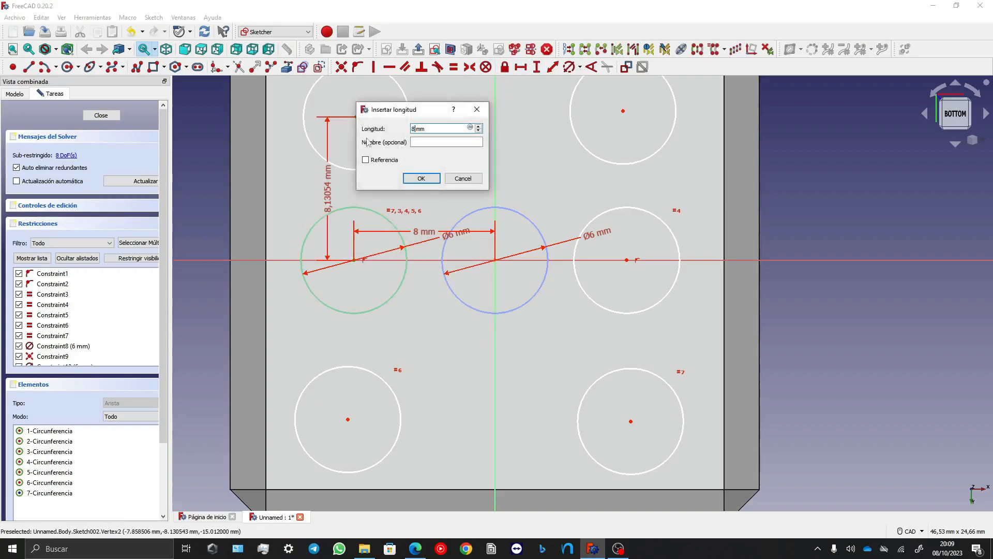
{"action": "type", "text": "8"}
{"action": "key", "text": "Return"}
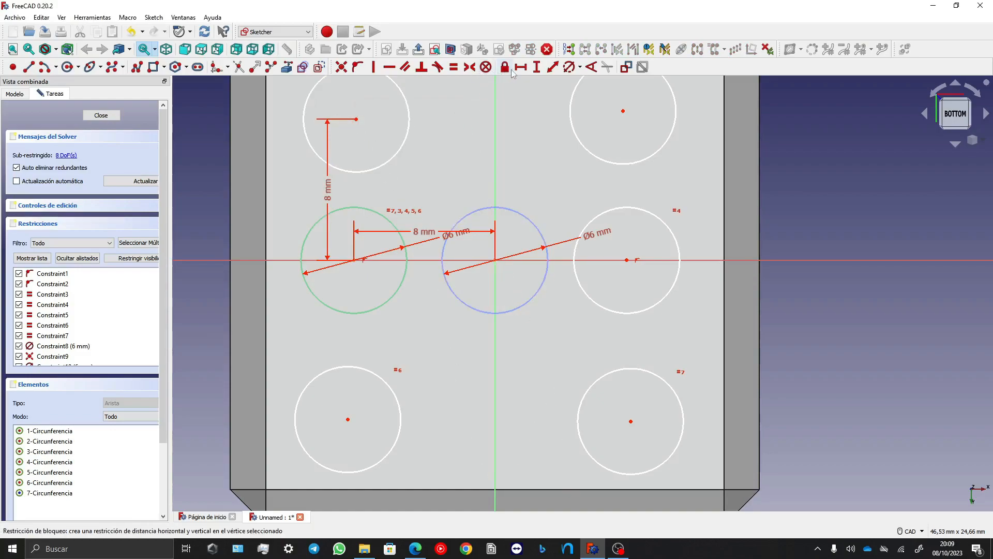
{"action": "left_click", "coordinate": [469, 66]}
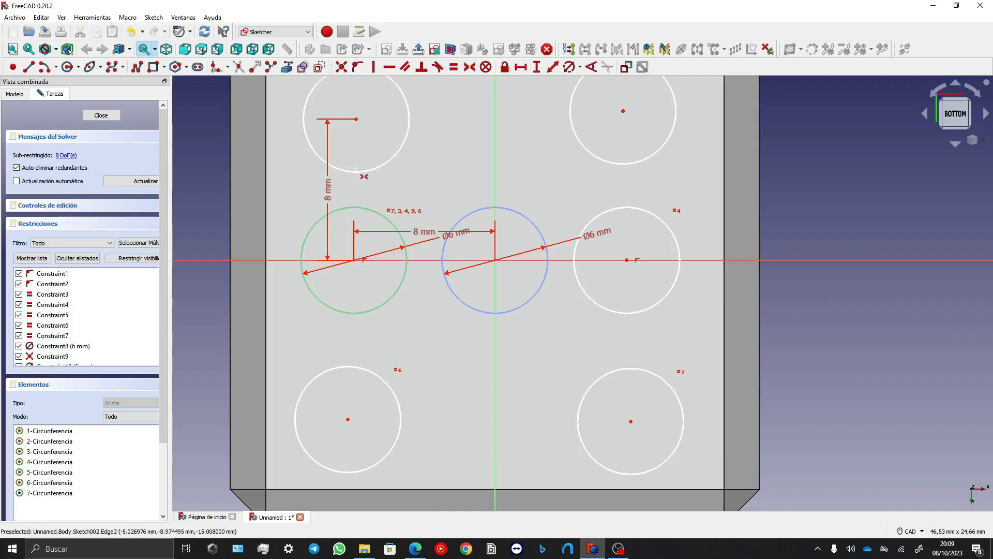
{"action": "left_click", "coordinate": [355, 171]}
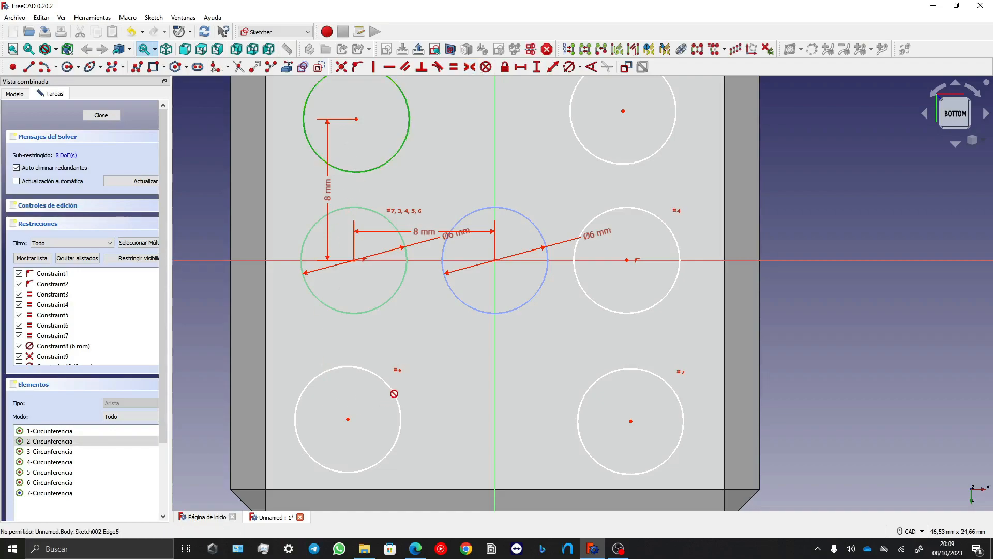
{"action": "key", "text": "Escape"}
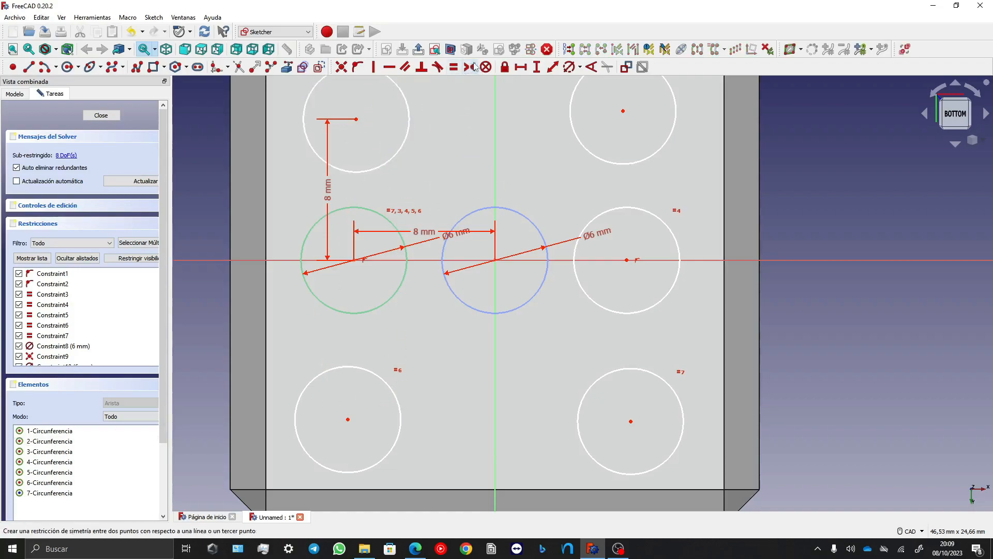
Make the upper and lower circles symmetric about the horizontal axis in both the left and the right column.
{"action": "left_click", "coordinate": [464, 69]}
{"action": "left_click", "coordinate": [356, 119]}
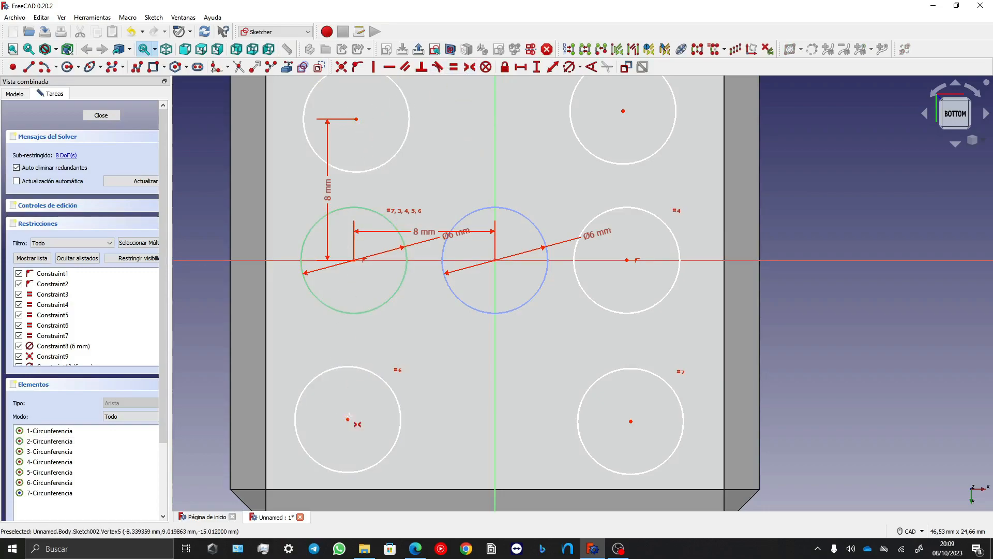
{"action": "left_click", "coordinate": [347, 418]}
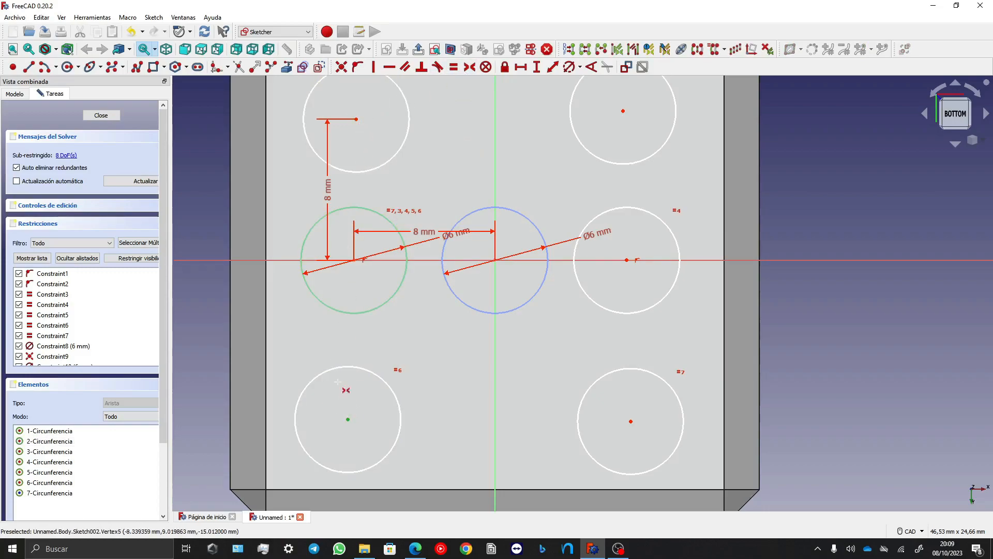
{"action": "left_click", "coordinate": [275, 260]}
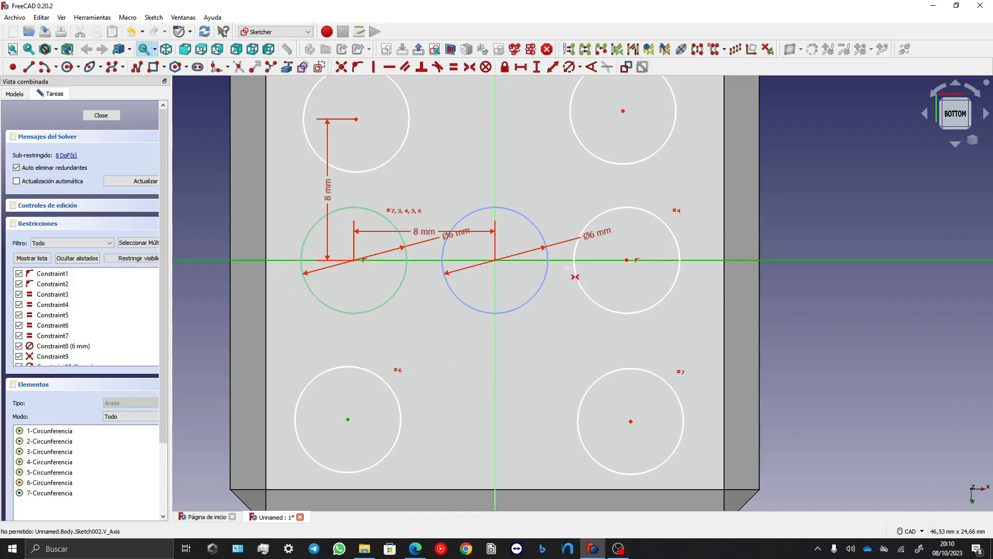
{"action": "left_click", "coordinate": [355, 119]}
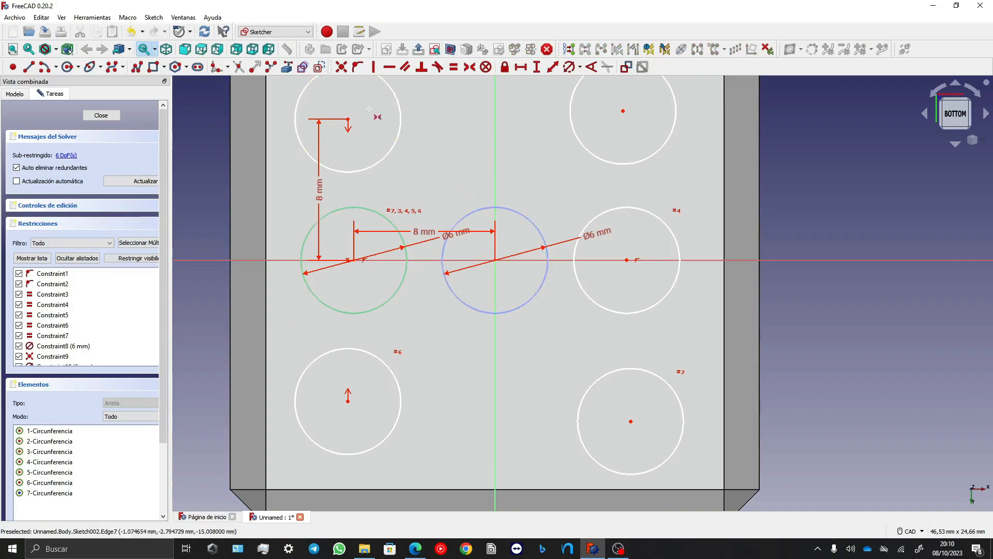
{"action": "left_click", "coordinate": [623, 111]}
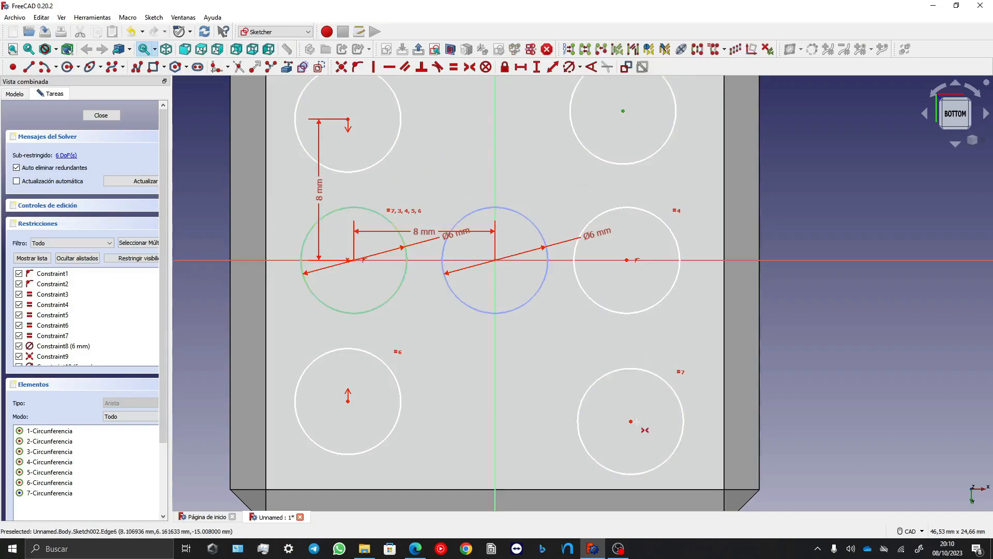
{"action": "left_click", "coordinate": [701, 259]}
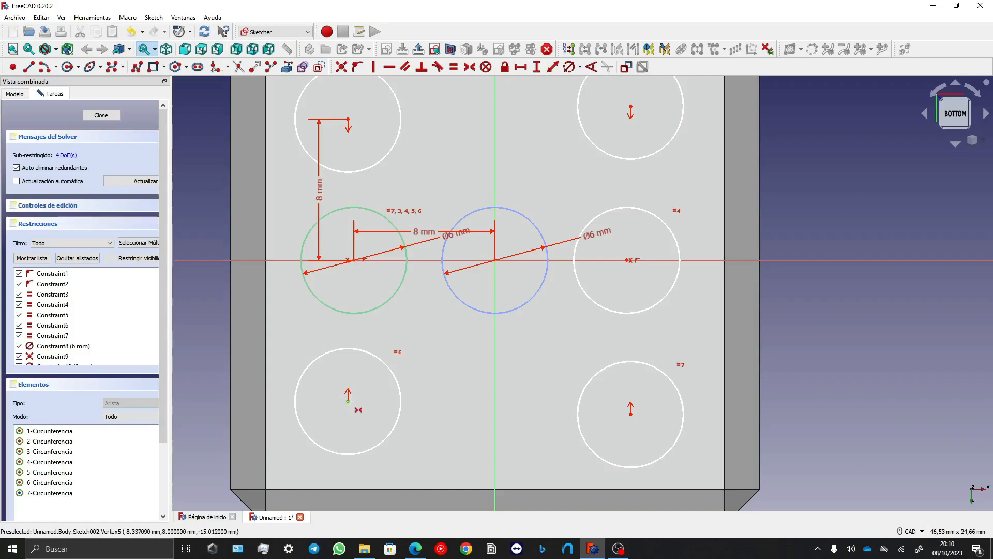
Make the lower-left and lower-right circles symmetric about the vertical axis.
{"action": "left_click", "coordinate": [348, 400]}
{"action": "left_click", "coordinate": [630, 414]}
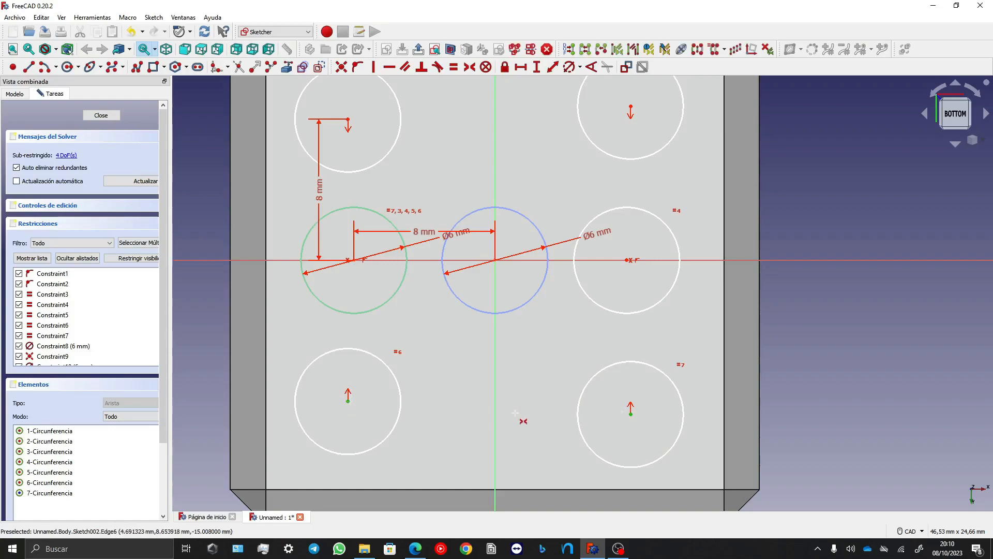
{"action": "left_click", "coordinate": [495, 417]}
{"action": "key", "text": "s"}
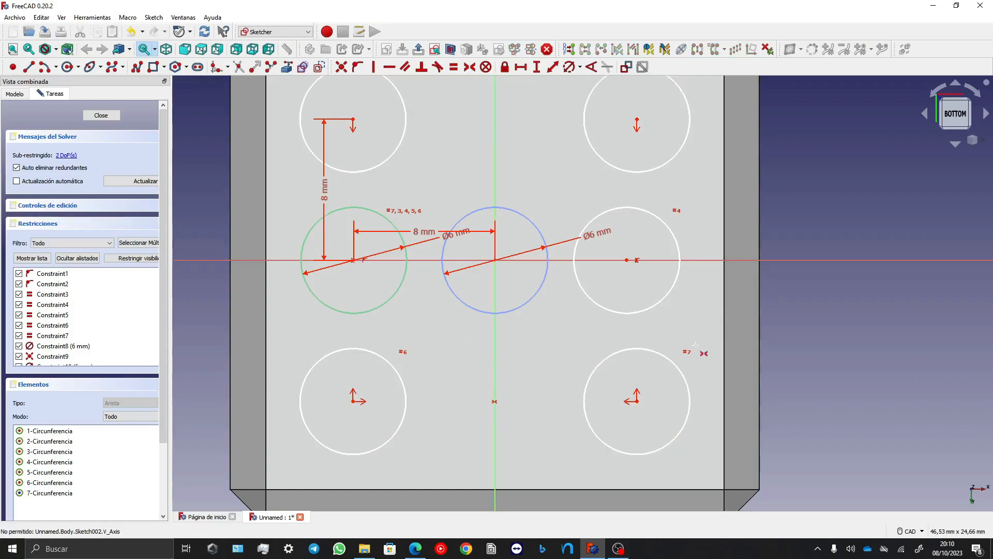
Align the centre of the lower-left circle vertically with the centre of the middle-left circle.
{"action": "mouse_move", "coordinate": [637, 407]}
{"action": "left_mouse_down"}
{"action": "mouse_move", "coordinate": [683, 436]}
{"action": "mouse_move", "coordinate": [738, 332]}
{"action": "mouse_move", "coordinate": [533, 337]}
{"action": "mouse_move", "coordinate": [639, 516]}
{"action": "mouse_move", "coordinate": [725, 399]}
{"action": "mouse_move", "coordinate": [584, 422]}
{"action": "mouse_move", "coordinate": [643, 421]}
{"action": "mouse_move", "coordinate": [605, 419]}
{"action": "mouse_move", "coordinate": [675, 417]}
{"action": "mouse_move", "coordinate": [584, 417]}
{"action": "mouse_move", "coordinate": [656, 401]}
{"action": "left_mouse_up"}
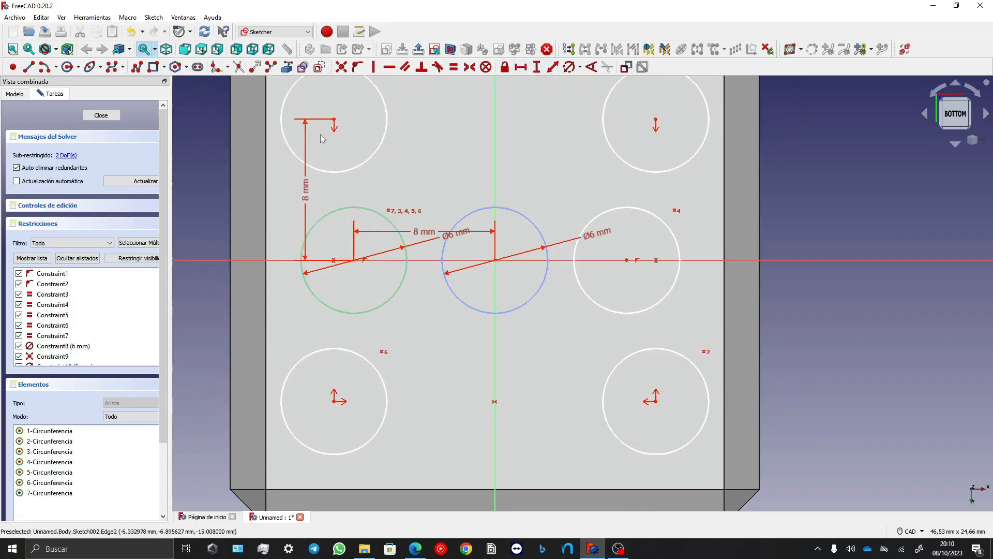
{"action": "left_click_drag", "start_coordinate": [334, 125], "coordinate": [383, 124]}
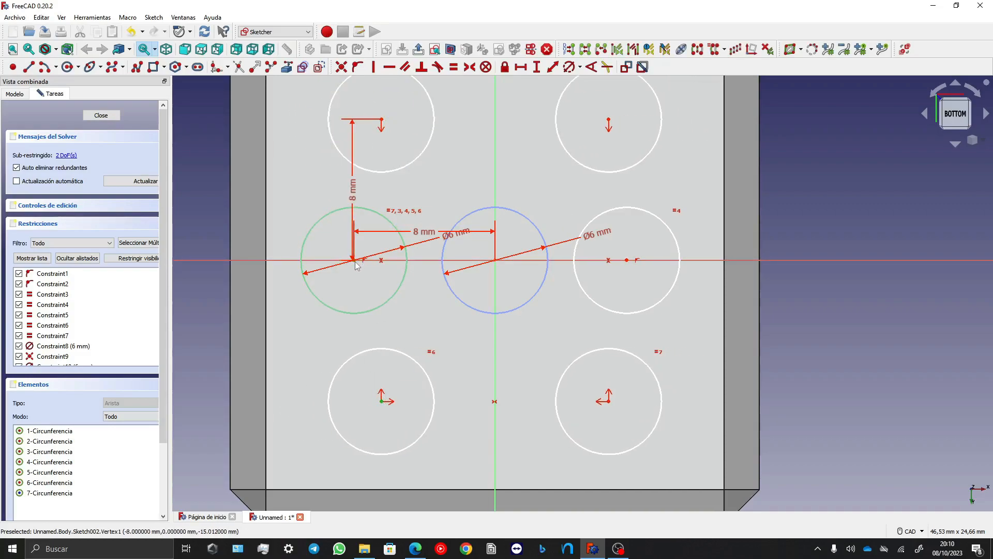
{"action": "left_click", "coordinate": [381, 69]}
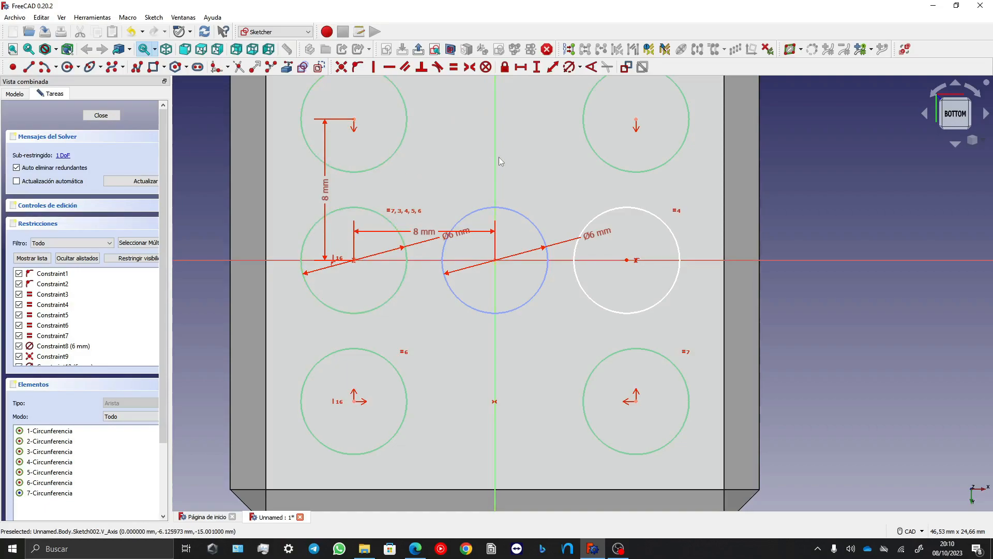
Make the two outer middle-row circles symmetric about the vertical axis and finish the sketch.
{"action": "left_click", "coordinate": [472, 69]}
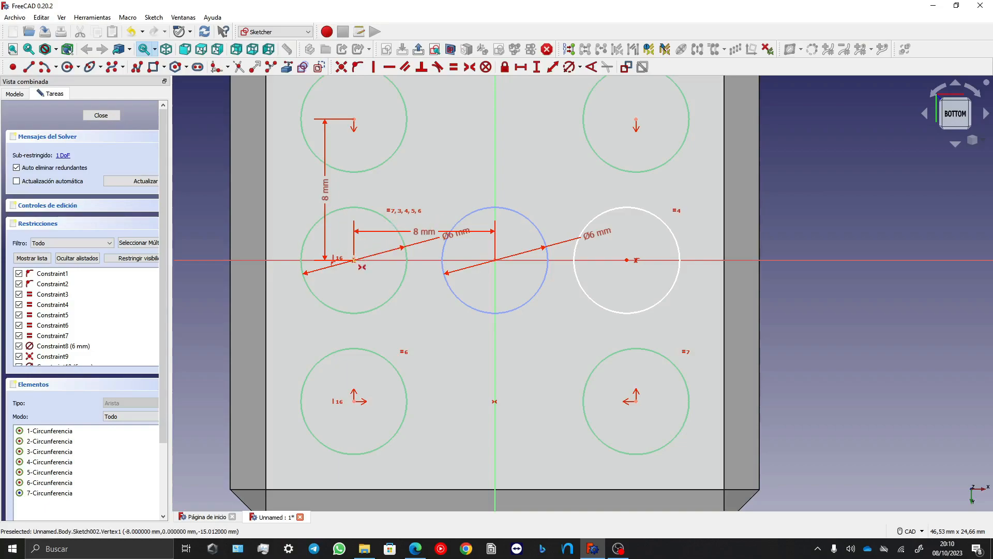
{"action": "left_click", "coordinate": [354, 260]}
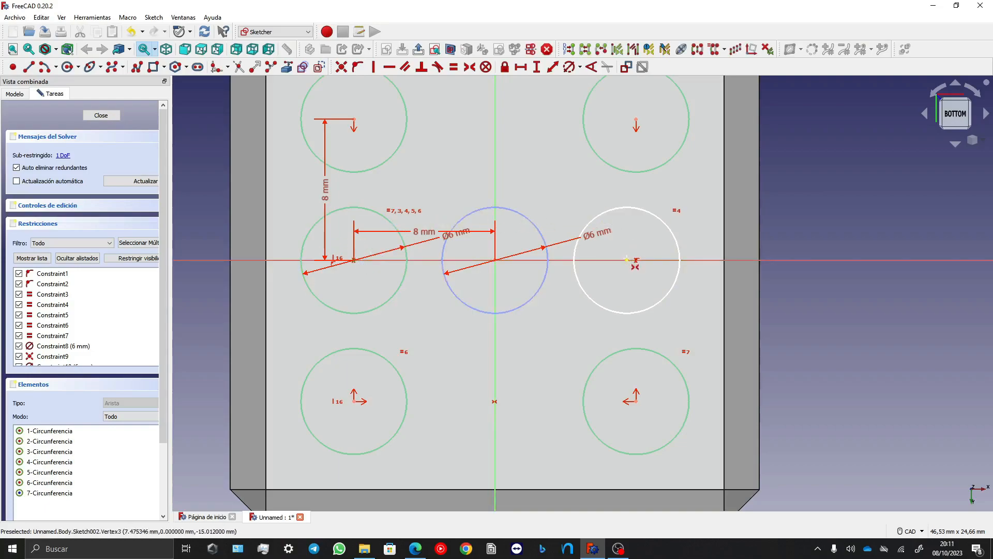
{"action": "left_click", "coordinate": [627, 260]}
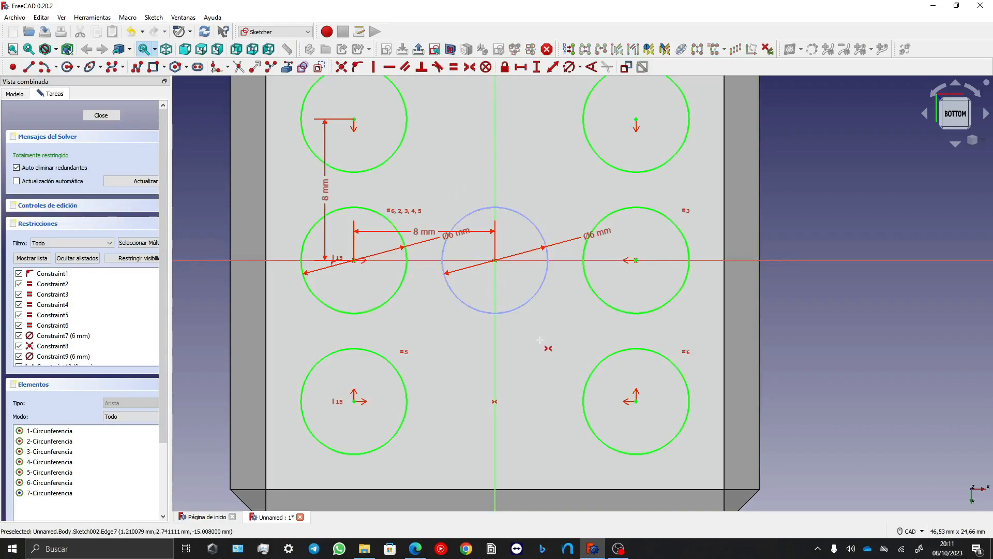
{"action": "scroll", "coordinate": [538, 340], "scroll_direction": "down", "scroll_amount": 1}
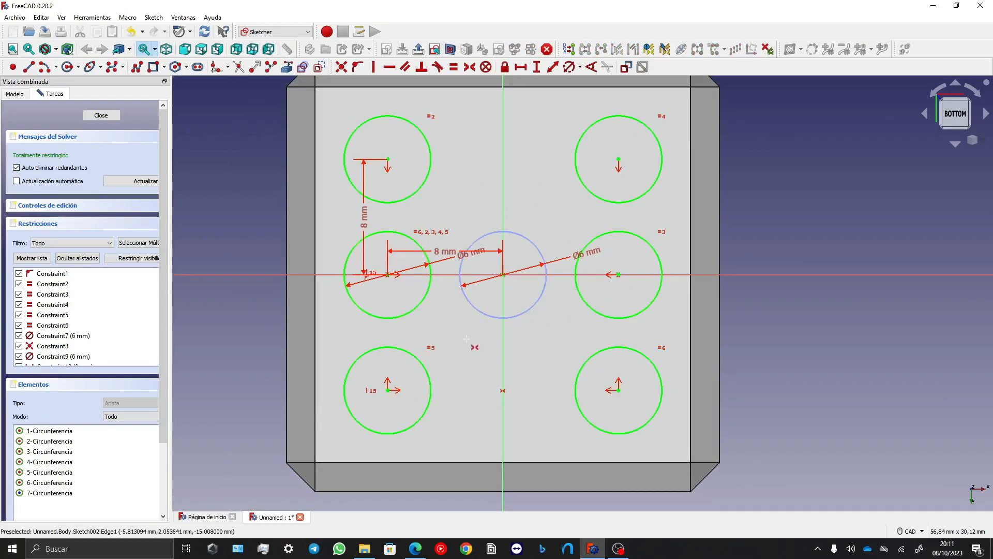
{"action": "left_click", "coordinate": [102, 116]}
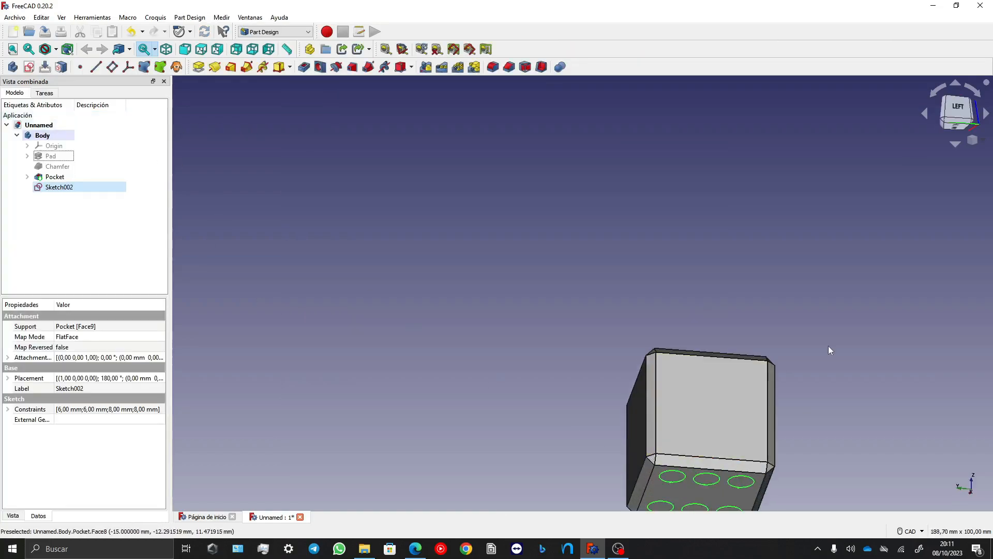
Pocket the six sketched circles 2 mm deep into the bottom face.
{"action": "scroll", "coordinate": [841, 493], "scroll_direction": "up", "scroll_amount": 5}
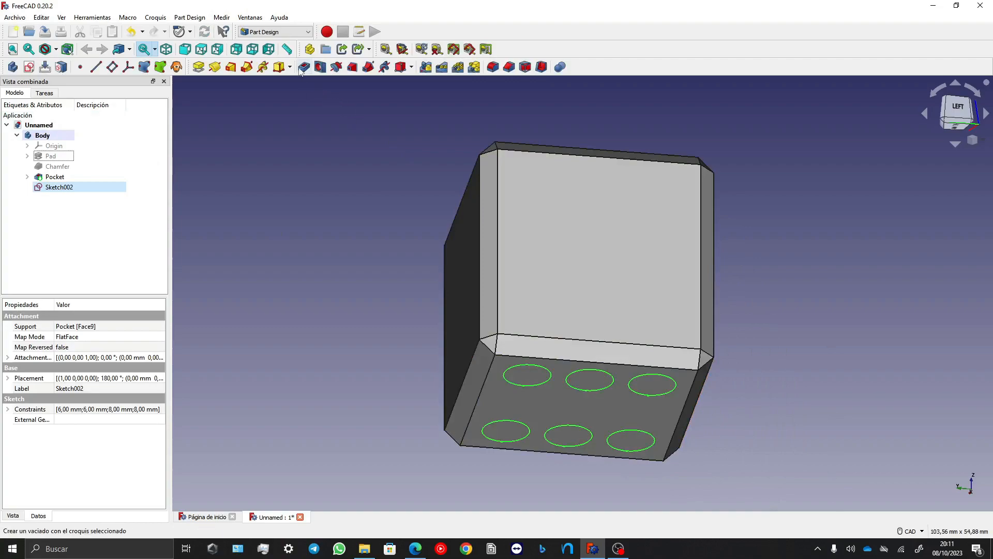
{"action": "left_click", "coordinate": [303, 67]}
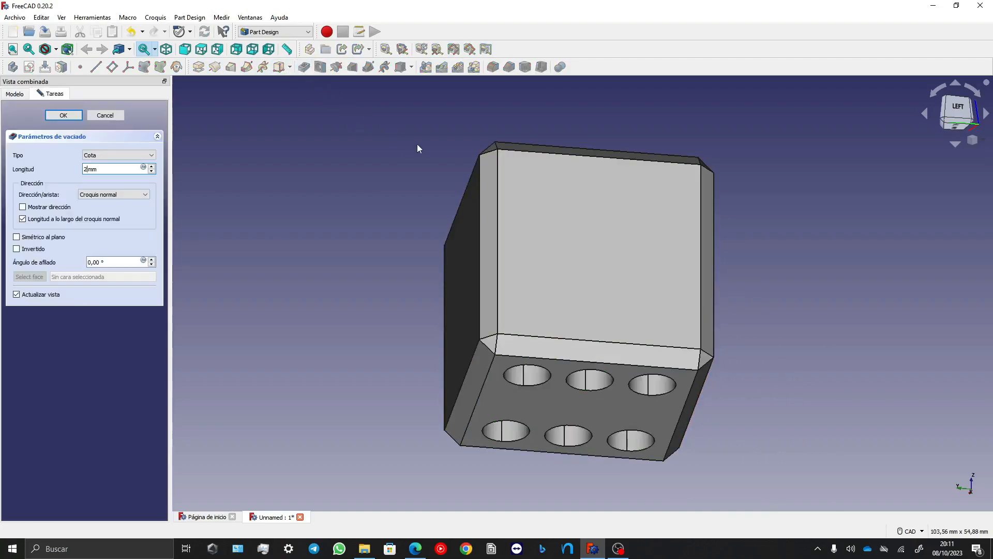
{"action": "key", "text": "Return"}
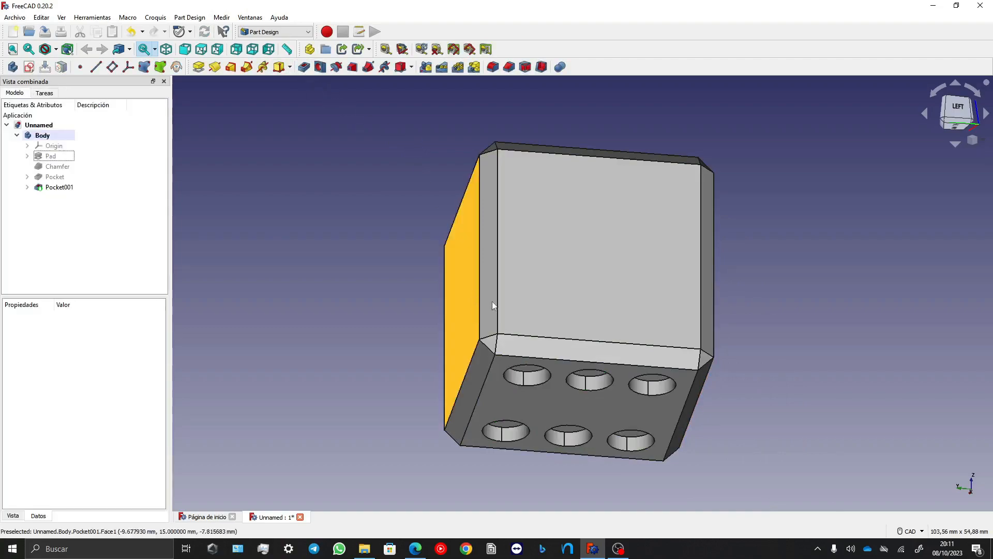
Create a new sketch on the blank left face of the die.
{"action": "middle_click_drag", "start_coordinate": [758, 219], "coordinate": [764, 279]}
{"action": "scroll", "coordinate": [764, 280], "scroll_direction": "down", "scroll_amount": 5}
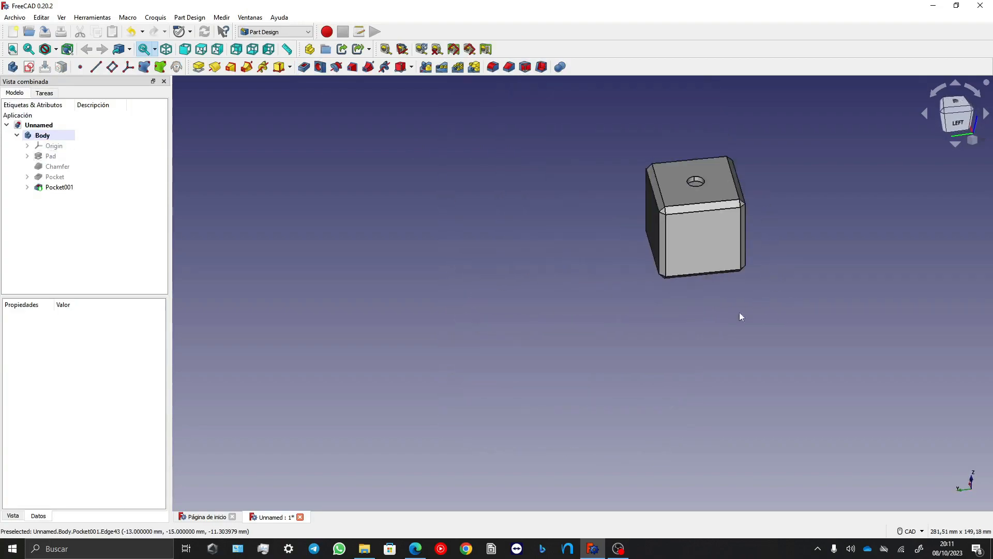
{"action": "scroll", "coordinate": [757, 289], "scroll_direction": "up", "scroll_amount": 5}
{"action": "middle_click_drag", "start_coordinate": [807, 352], "coordinate": [736, 293]}
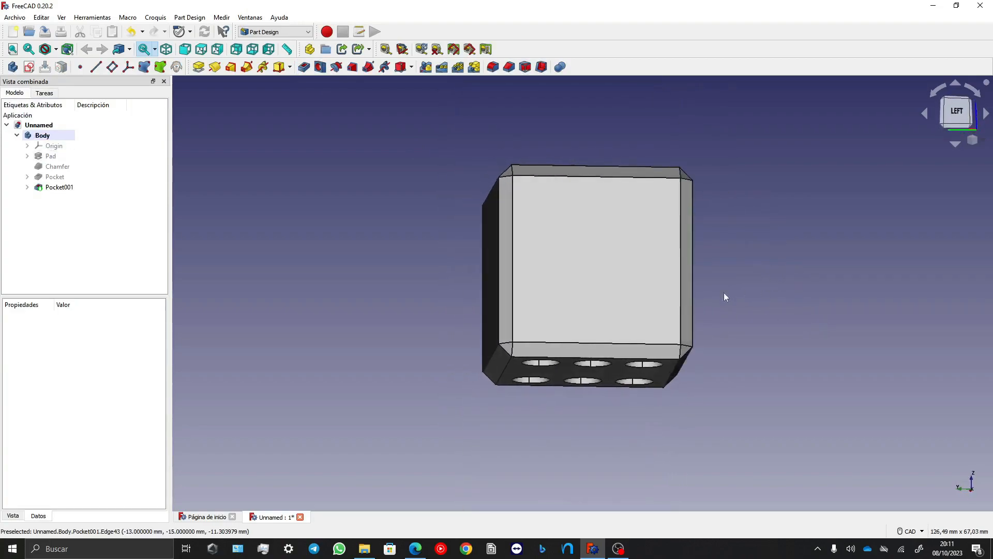
{"action": "left_click", "coordinate": [607, 280]}
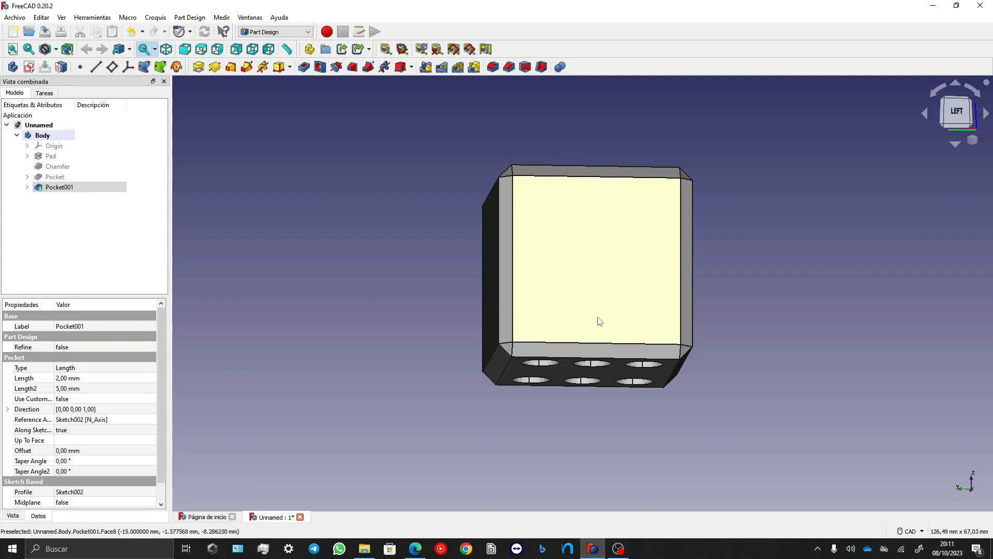
{"action": "left_click", "coordinate": [29, 66]}
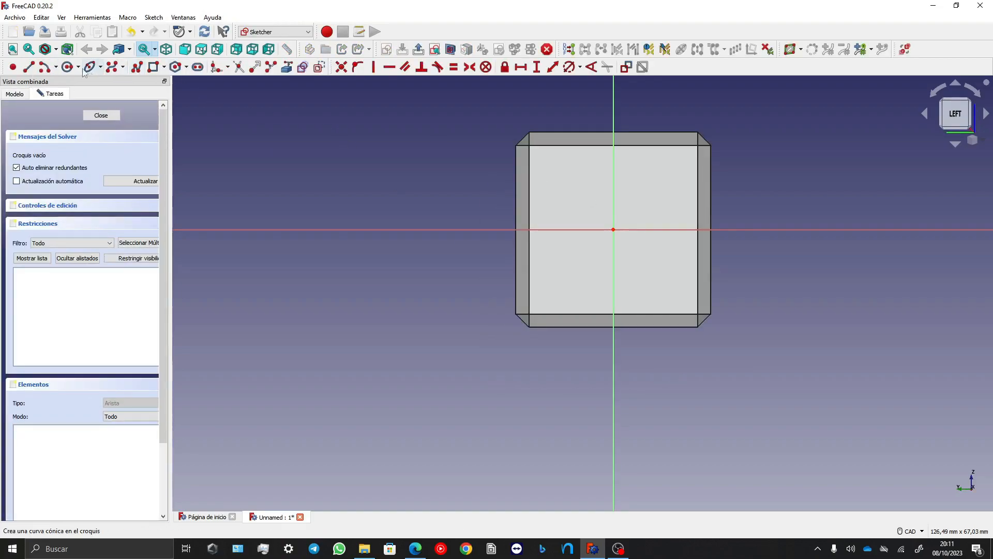
Draw one circle on the origin and four near the face's corners, all constrained to an equal diameter of 6 mm.
{"action": "key", "text": "g"}
{"action": "key", "text": "c"}
{"action": "left_click", "coordinate": [613, 229]}
{"action": "left_click", "coordinate": [599, 215]}
{"action": "left_click", "coordinate": [562, 181]}
{"action": "left_click", "coordinate": [582, 182]}
{"action": "left_click", "coordinate": [664, 182]}
{"action": "left_click", "coordinate": [665, 200]}
{"action": "left_click", "coordinate": [666, 287]}
{"action": "left_click", "coordinate": [678, 279]}
{"action": "left_click", "coordinate": [564, 291]}
{"action": "left_click", "coordinate": [575, 277]}
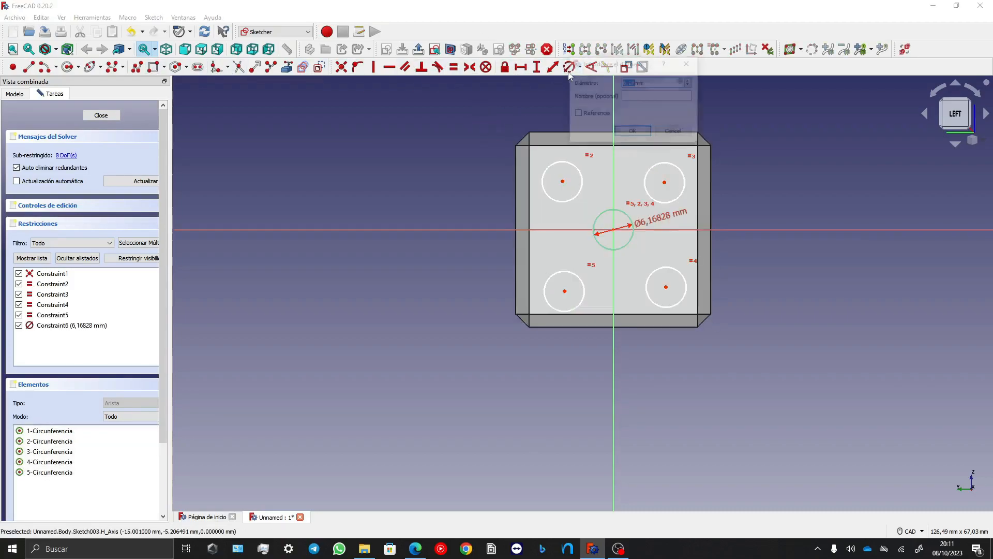
{"action": "key", "text": "Return"}
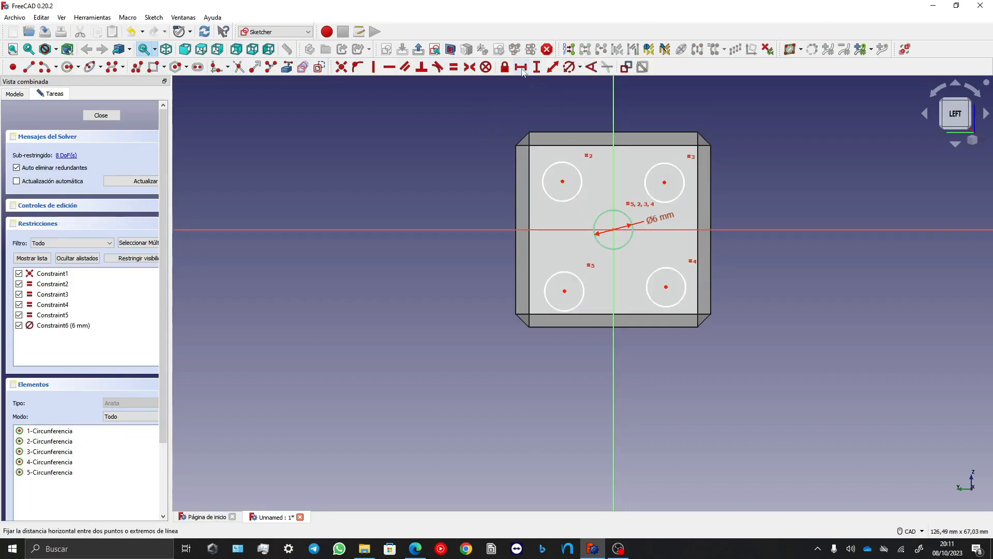
Constrain the lower-left circle's centre to 8 mm horizontally and 8 mm vertically from the origin.
{"action": "left_click", "coordinate": [565, 291]}
{"action": "type", "text": "8"}
{"action": "key", "text": "Return"}
{"action": "left_click", "coordinate": [562, 291]}
{"action": "left_click", "coordinate": [613, 229]}
{"action": "key", "text": "Escape"}
{"action": "left_click", "coordinate": [613, 229]}
{"action": "left_click", "coordinate": [562, 291]}
{"action": "type", "text": "8"}
{"action": "key", "text": "Return"}
Make the four corner circles symmetric to one another about the vertical and horizontal axes.
{"action": "key", "text": "s"}
{"action": "left_click", "coordinate": [561, 281]}
{"action": "left_click", "coordinate": [665, 287]}
{"action": "left_click", "coordinate": [613, 289]}
{"action": "left_click", "coordinate": [561, 281]}
{"action": "left_click", "coordinate": [561, 230]}
{"action": "left_click", "coordinate": [562, 181]}
{"action": "left_click", "coordinate": [664, 182]}
{"action": "left_click", "coordinate": [614, 181]}
{"action": "left_click", "coordinate": [561, 177]}
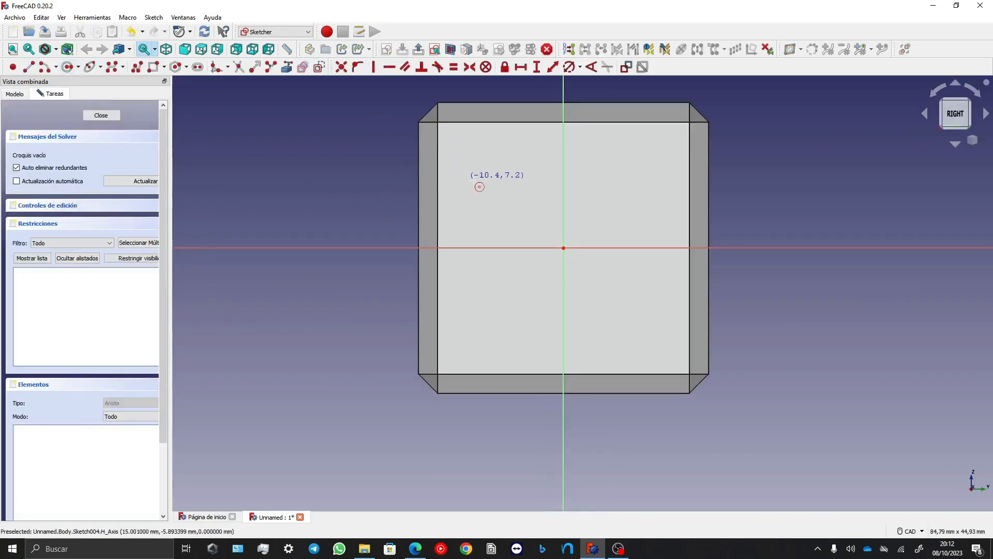
Draw an upper-left circle, a lower-right circle and a construction circle at the centre of the right face.
{"action": "left_click", "coordinate": [489, 181]}
{"action": "left_click", "coordinate": [519, 181]}
{"action": "left_click", "coordinate": [629, 313]}
{"action": "left_click", "coordinate": [562, 247]}
{"action": "left_click", "coordinate": [531, 234]}
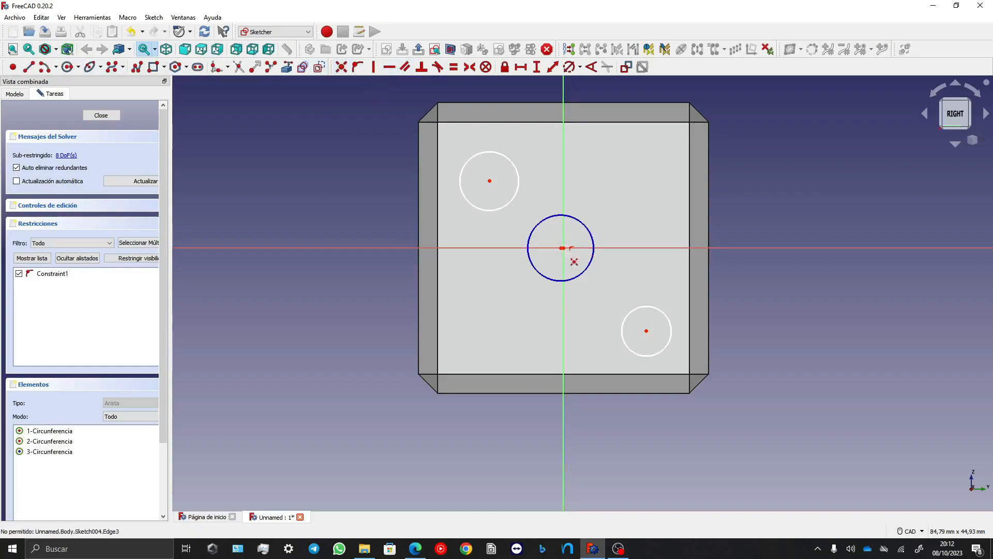
Make the construction circle's centre coincident with the origin and delete its redundant point-on-axis constraint.
{"action": "scroll", "coordinate": [569, 251], "scroll_direction": "up", "scroll_amount": 4}
{"action": "scroll", "coordinate": [570, 250], "scroll_direction": "up", "scroll_amount": 3}
{"action": "left_click", "coordinate": [550, 250]}
{"action": "left_click", "coordinate": [564, 251]}
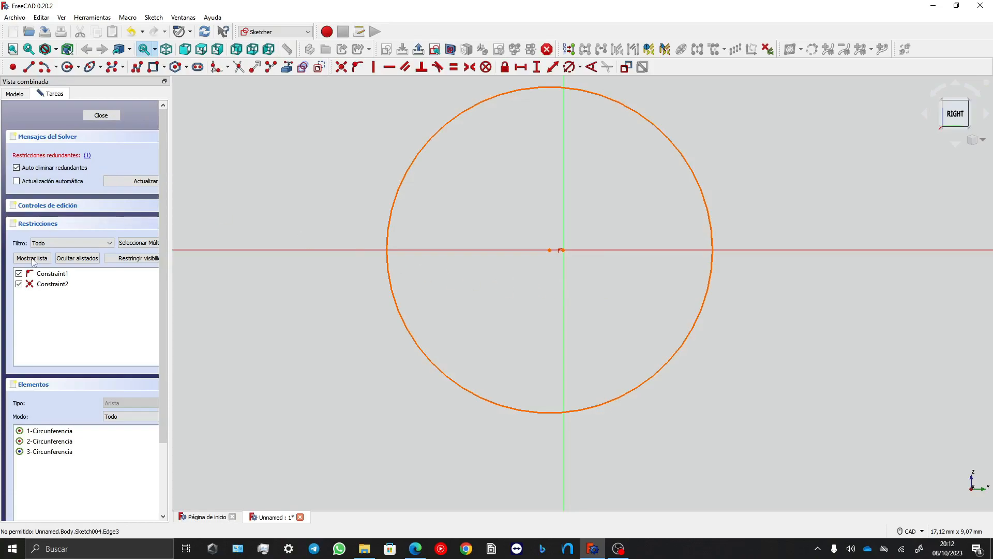
{"action": "left_click", "coordinate": [47, 275]}
{"action": "key", "text": "Delete"}
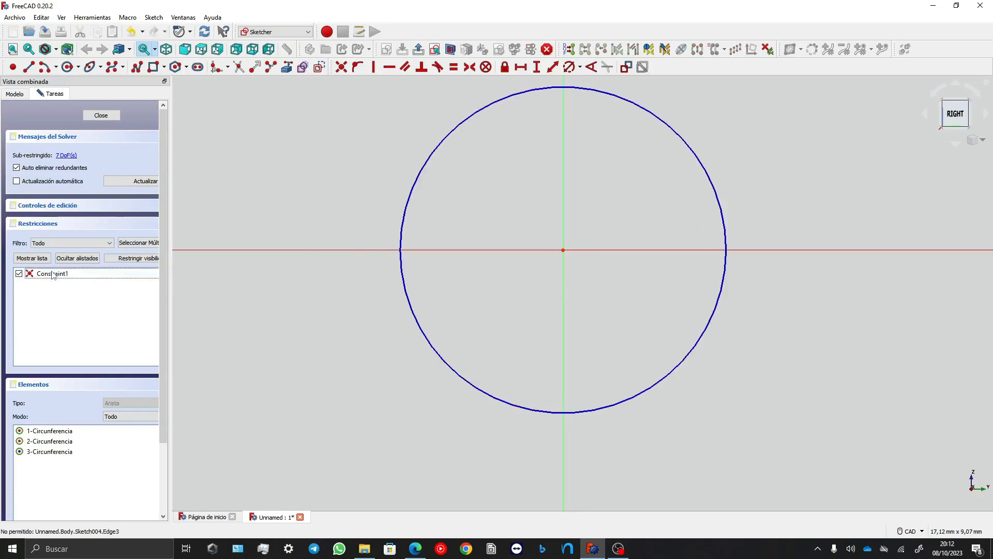
{"action": "scroll", "coordinate": [563, 300], "scroll_direction": "down", "scroll_amount": 4}
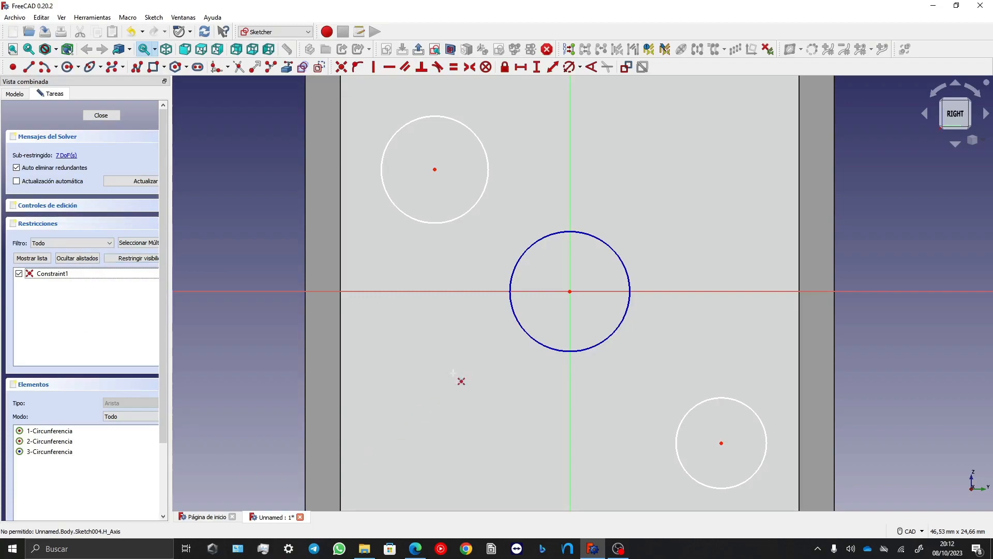
{"action": "scroll", "coordinate": [705, 262], "scroll_direction": "down", "scroll_amount": 3}
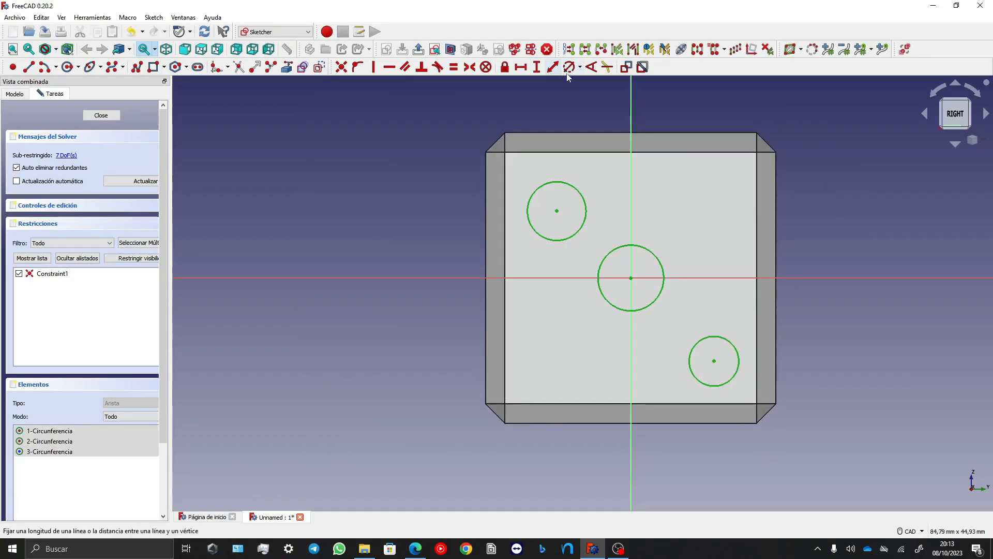
Constrain the three circles to an equal diameter of 8 mm.
{"action": "left_click", "coordinate": [568, 67]}
{"action": "type", "text": "8"}
{"action": "key", "text": "Return"}
Constrain the horizontal distance between the origin and the upper-left circle's centre to 8 mm.
{"action": "left_click", "coordinate": [520, 67]}
{"action": "left_click", "coordinate": [630, 278]}
{"action": "left_click", "coordinate": [557, 211]}
{"action": "type", "text": "8"}
{"action": "key", "text": "Return"}
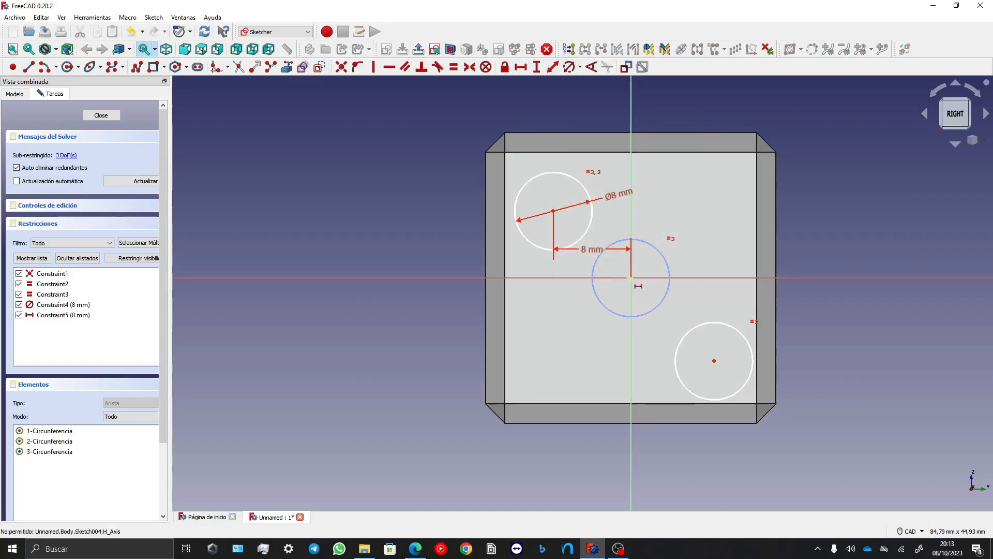
{"action": "left_click", "coordinate": [631, 278]}
{"action": "left_click", "coordinate": [553, 210]}
{"action": "key", "text": "Escape"}
Set the diameter constraint of the equal circles to 6 mm.
{"action": "double_click", "coordinate": [625, 196]}
{"action": "type", "text": "6"}
{"action": "key", "text": "Return"}
Constrain the vertical distance between the upper-left circle's centre and the origin to 8 mm.
{"action": "left_click", "coordinate": [536, 66]}
{"action": "left_click", "coordinate": [553, 211]}
{"action": "left_click", "coordinate": [631, 278]}
{"action": "type", "text": "8"}
{"action": "key", "text": "Return"}
Make the upper-left and lower-right circles symmetric about the origin and finish the sketch.
{"action": "left_click", "coordinate": [469, 67]}
{"action": "left_click", "coordinate": [553, 200]}
{"action": "left_click", "coordinate": [714, 360]}
{"action": "left_click", "coordinate": [630, 278]}
{"action": "key", "text": "Escape"}
{"action": "key", "text": "Escape"}
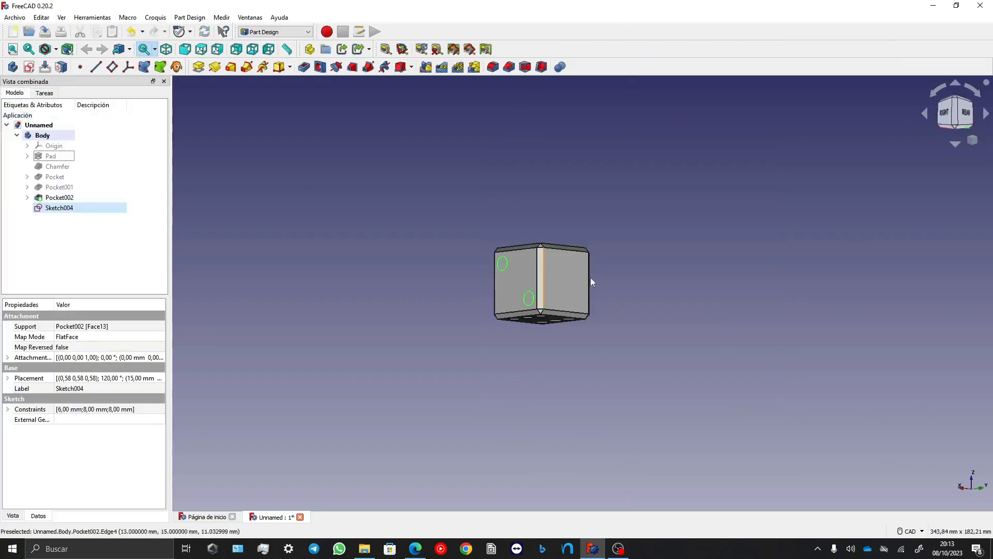
Pocket the two sketched circles 2 mm deep into the right face.
{"action": "scroll", "coordinate": [451, 243], "scroll_direction": "up", "scroll_amount": 6}
{"action": "left_click", "coordinate": [303, 67]}
{"action": "key", "text": "Return"}
{"action": "double_click", "coordinate": [62, 208]}
{"action": "type", "text": "2"}
{"action": "key", "text": "Return"}
Create a new sketch on the blank front face of the die.
{"action": "middle_click_drag", "start_coordinate": [580, 358], "coordinate": [455, 358]}
{"action": "left_click", "coordinate": [462, 352]}
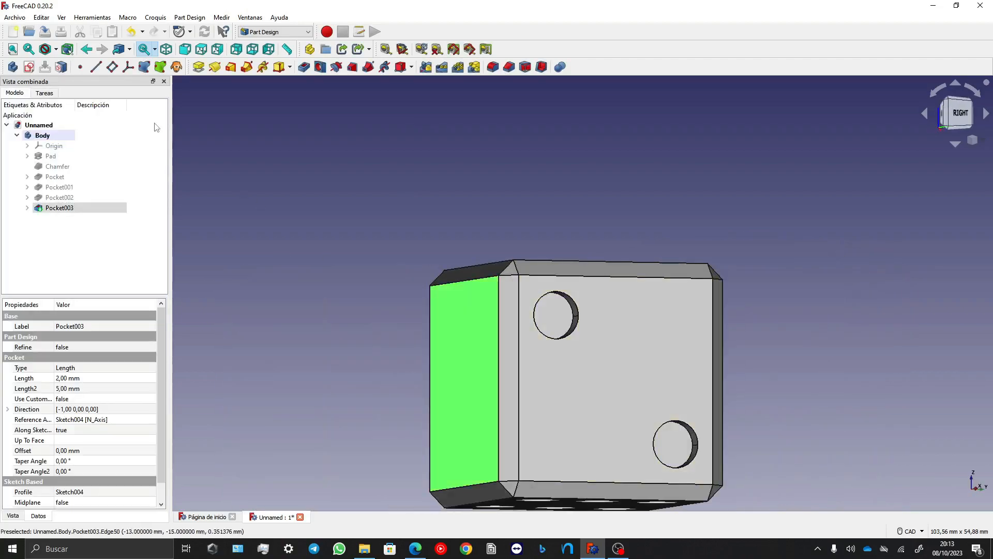
{"action": "left_click", "coordinate": [28, 66]}
{"action": "middle_click_drag", "start_coordinate": [217, 213], "coordinate": [385, 210]}
{"action": "scroll", "coordinate": [385, 209], "scroll_direction": "up", "scroll_amount": 1}
Draw a circle on the origin, one to its upper left and one to its lower right, and select all three.
{"action": "left_click", "coordinate": [67, 67]}
{"action": "left_click", "coordinate": [493, 402]}
{"action": "left_click", "coordinate": [527, 402]}
{"action": "left_click", "coordinate": [413, 326]}
{"action": "left_click", "coordinate": [427, 341]}
{"action": "left_click", "coordinate": [569, 484]}
{"action": "left_click", "coordinate": [589, 464]}
{"action": "left_click_drag", "start_coordinate": [340, 265], "coordinate": [617, 529]}
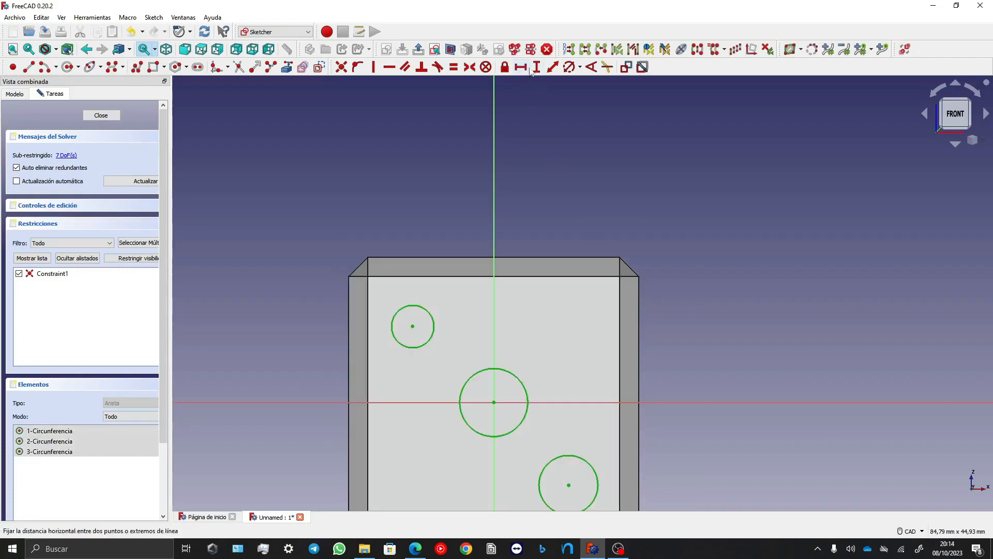
Make the three selected circles equal and set their diameter to 6 mm.
{"action": "left_click", "coordinate": [454, 67]}
{"action": "left_click", "coordinate": [519, 379]}
{"action": "left_click", "coordinate": [569, 66]}
{"action": "type", "text": "6"}
{"action": "key", "text": "Return"}
Set the upper-left circle's centre 8 mm horizontally and 8 mm vertically from the origin.
{"action": "left_click", "coordinate": [521, 67]}
{"action": "left_click", "coordinate": [404, 185]}
{"action": "left_click", "coordinate": [502, 279]}
{"action": "type", "text": "8"}
{"action": "key", "text": "Return"}
{"action": "left_click", "coordinate": [537, 66]}
{"action": "left_click", "coordinate": [503, 279]}
{"action": "left_click", "coordinate": [406, 188]}
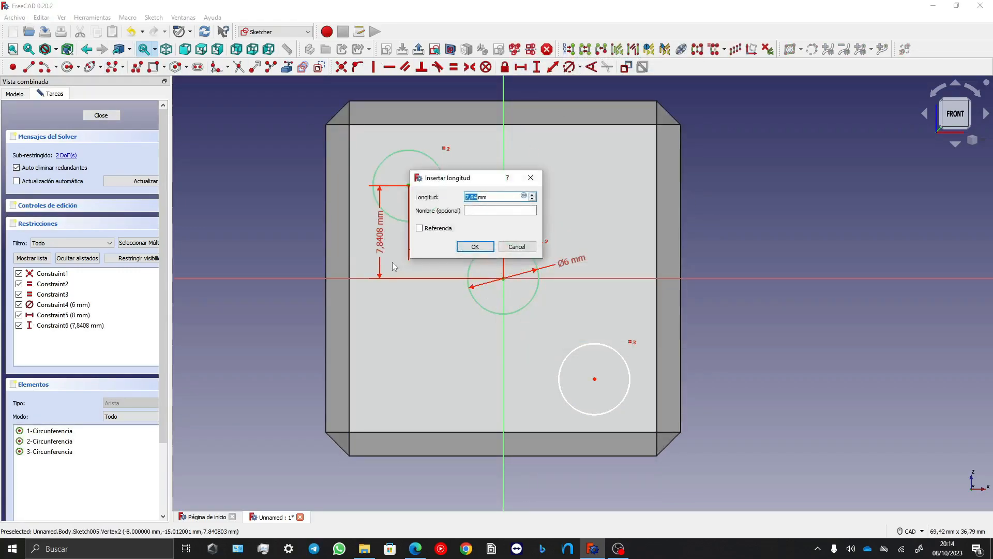
{"action": "type", "text": "8"}
{"action": "key", "text": "Return"}
Try a symmetry constraint between the origin and the upper-left circle about the lower-right circle's centre, and undo it.
{"action": "left_click", "coordinate": [469, 67]}
{"action": "left_click", "coordinate": [503, 279]}
{"action": "left_click", "coordinate": [594, 379]}
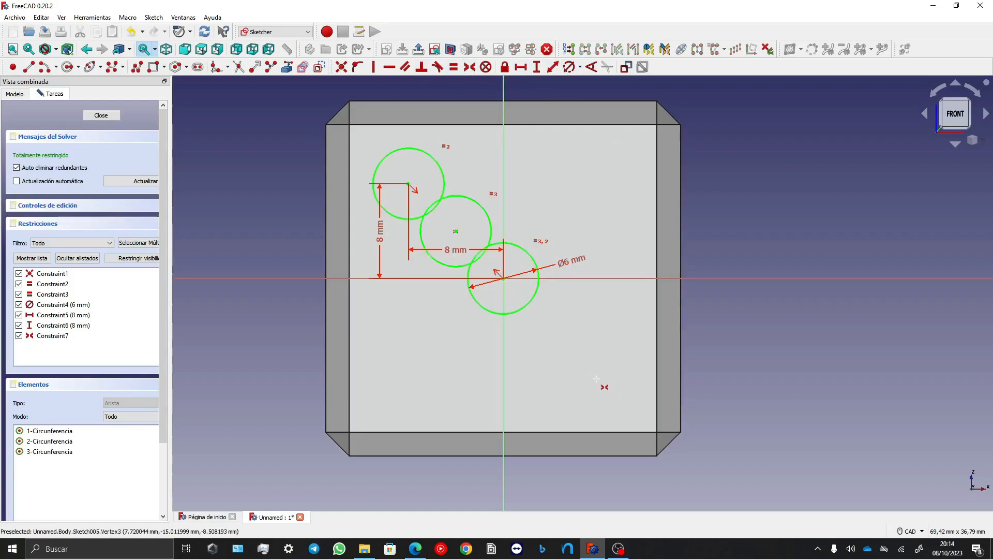
{"action": "key", "text": "ctrl+z"}
Make the upper-left and lower-right circle centres symmetric about the origin on the front face.
{"action": "left_click", "coordinate": [408, 184]}
{"action": "left_click", "coordinate": [594, 379]}
{"action": "left_click", "coordinate": [503, 278]}
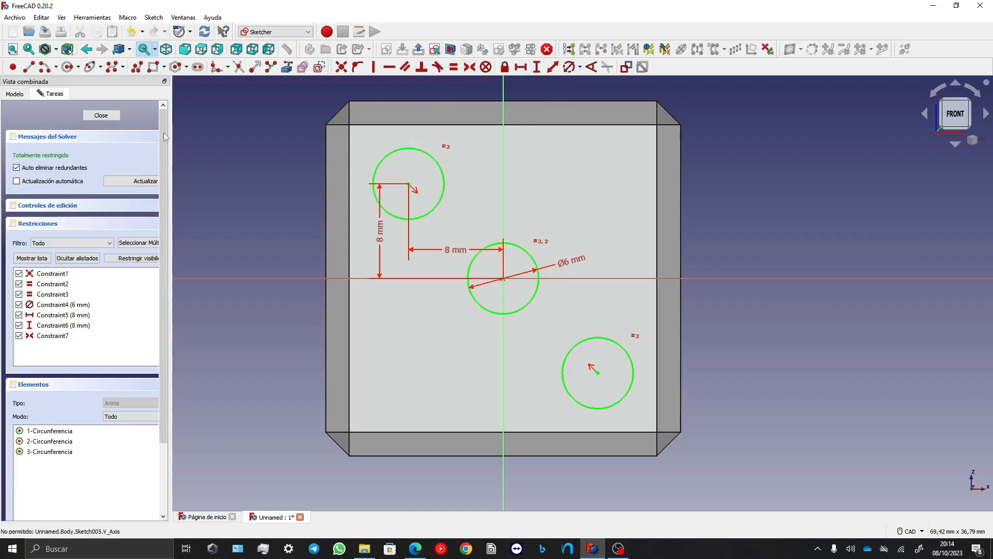
Finish the sketch and pocket the three circles 2 mm deep into the front face.
{"action": "left_click", "coordinate": [101, 115]}
{"action": "left_click", "coordinate": [304, 67]}
{"action": "type", "text": "2"}
{"action": "key", "text": "Return"}
Create a sketch on the die's blank rear face and draw a construction circle centred on the origin.
{"action": "left_click", "coordinate": [650, 386]}
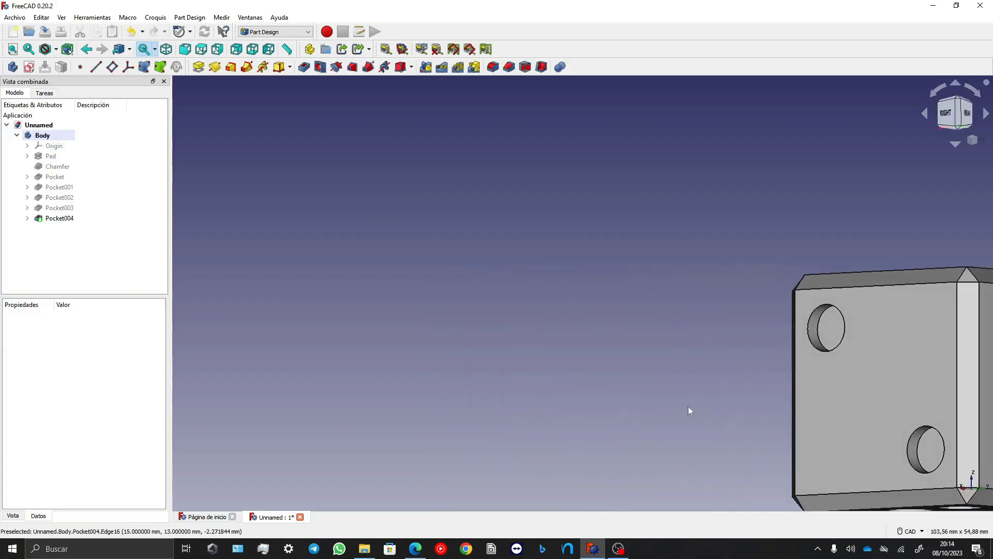
{"action": "left_click", "coordinate": [29, 66]}
{"action": "left_click", "coordinate": [319, 67]}
{"action": "left_click", "coordinate": [675, 357]}
{"action": "left_click", "coordinate": [701, 356]}
Draw four regular circles around the construction circle, one near each corner of the rear face.
{"action": "left_click", "coordinate": [319, 66]}
{"action": "left_click", "coordinate": [598, 284]}
{"action": "left_click", "coordinate": [623, 284]}
{"action": "left_click", "coordinate": [756, 296]}
{"action": "left_click", "coordinate": [784, 296]}
{"action": "left_click", "coordinate": [758, 451]}
{"action": "left_click", "coordinate": [780, 451]}
{"action": "left_click", "coordinate": [595, 453]}
{"action": "left_click", "coordinate": [622, 453]}
Make all five circles on the rear face equal and set their diameter to 6 mm.
{"action": "right_click", "coordinate": [552, 144]}
{"action": "left_click_drag", "start_coordinate": [535, 194], "coordinate": [809, 480]}
{"action": "left_click", "coordinate": [569, 67]}
{"action": "type", "text": "6"}
{"action": "key", "text": "Return"}
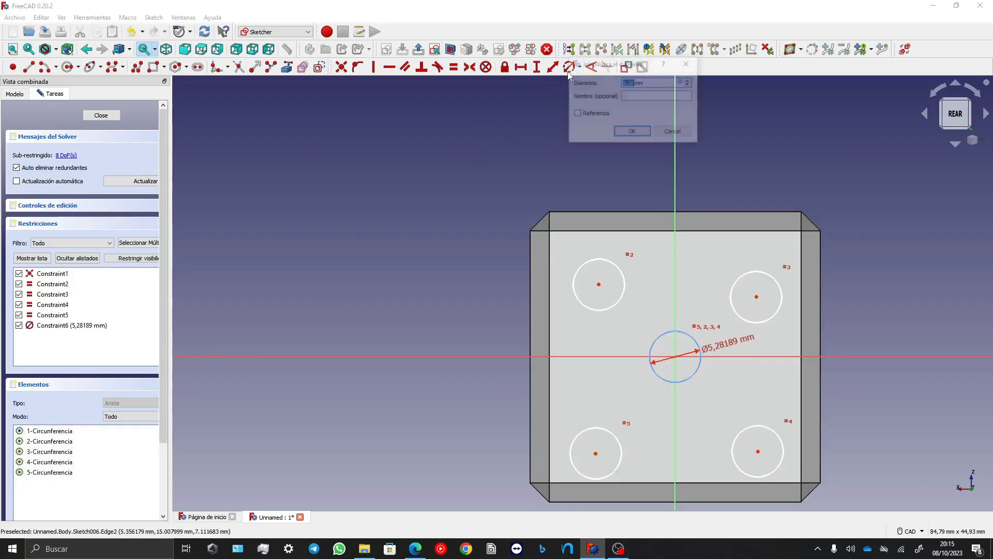
Set the lower-left circle's centre 8 mm horizontally and 8 mm vertically from the origin.
{"action": "left_click", "coordinate": [520, 67]}
{"action": "left_click", "coordinate": [595, 454]}
{"action": "left_click", "coordinate": [675, 356]}
{"action": "type", "text": "8"}
{"action": "key", "text": "Return"}
{"action": "left_click", "coordinate": [598, 453]}
{"action": "left_click", "coordinate": [675, 357]}
{"action": "type", "text": "8"}
{"action": "key", "text": "Return"}
Position the other three corner circles with symmetry constraints so they mirror the lower-left circle across the sketch centre lines.
{"action": "left_click", "coordinate": [470, 67]}
{"action": "left_click", "coordinate": [597, 433]}
{"action": "left_click", "coordinate": [599, 284]}
{"action": "left_click", "coordinate": [610, 356]}
{"action": "left_click", "coordinate": [756, 297]}
{"action": "left_click", "coordinate": [598, 433]}
{"action": "left_click", "coordinate": [675, 432]}
{"action": "left_click", "coordinate": [757, 424]}
Finish the sketch and pocket the four corner circles 2 mm deep into the rear face.
{"action": "left_click", "coordinate": [101, 114]}
{"action": "left_click", "coordinate": [305, 68]}
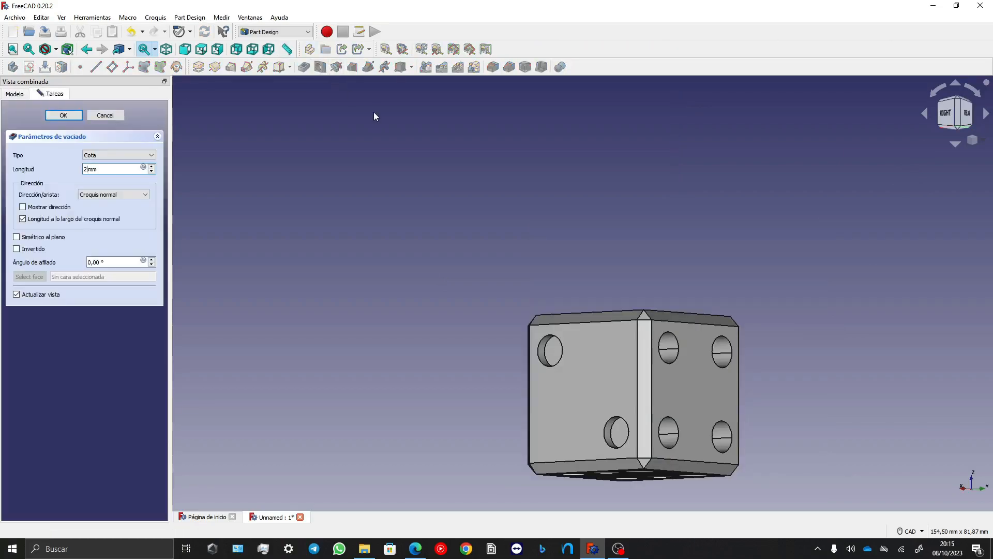
{"action": "key", "text": "Return"}
Examine the pips on all sides of the finished die.
{"action": "scroll", "coordinate": [552, 343], "scroll_direction": "down", "scroll_amount": 3}
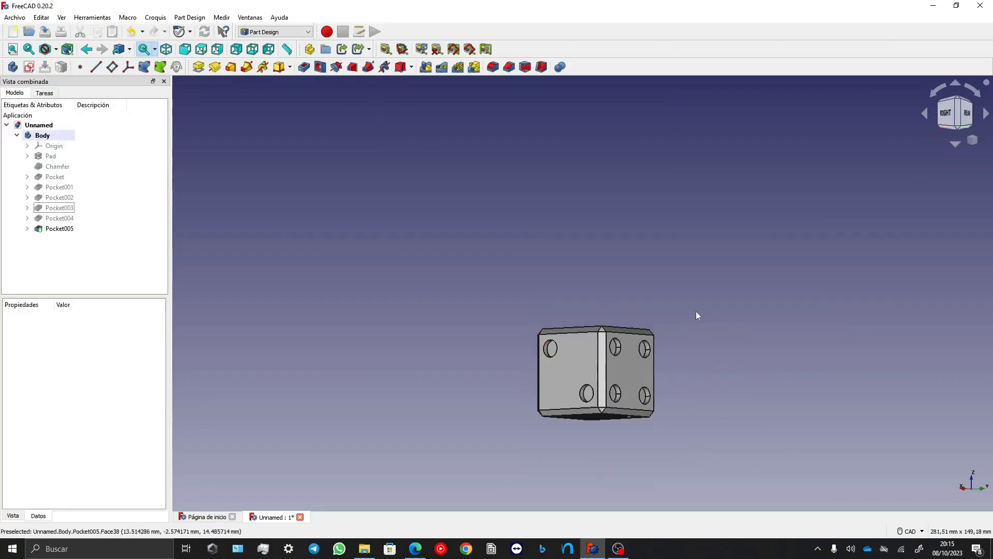
{"action": "scroll", "coordinate": [735, 332], "scroll_direction": "up", "scroll_amount": 3}
{"action": "middle_click_drag", "start_coordinate": [667, 273], "coordinate": [404, 294]}
{"action": "scroll", "coordinate": [357, 286], "scroll_direction": "down", "scroll_amount": 4}
{"action": "scroll", "coordinate": [701, 352], "scroll_direction": "up", "scroll_amount": 4}
{"action": "middle_click_drag", "start_coordinate": [678, 276], "coordinate": [348, 280]}
{"action": "scroll", "coordinate": [409, 289], "scroll_direction": "down", "scroll_amount": 4}
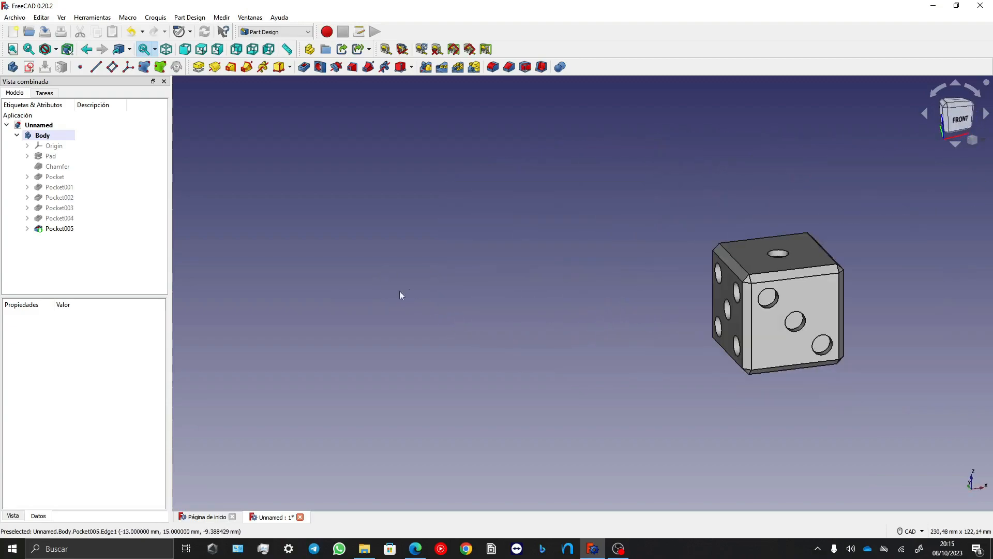
{"action": "scroll", "coordinate": [725, 364], "scroll_direction": "up", "scroll_amount": 3}
{"action": "middle_click_drag", "start_coordinate": [783, 299], "coordinate": [661, 333]}
{"action": "scroll", "coordinate": [629, 381], "scroll_direction": "down", "scroll_amount": 3}
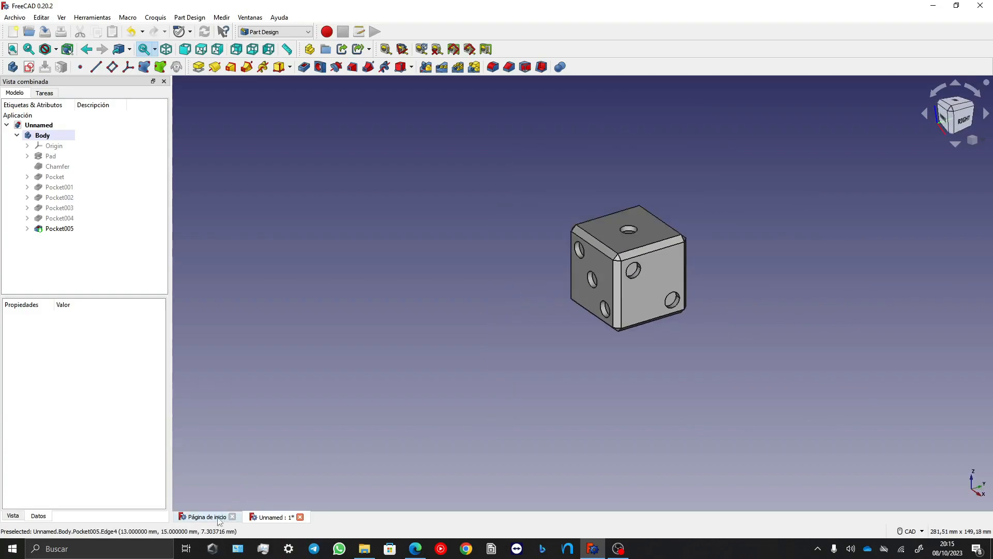
Create a new document from the start page and start a sketch on the XZ plane.
{"action": "left_click", "coordinate": [219, 517]}
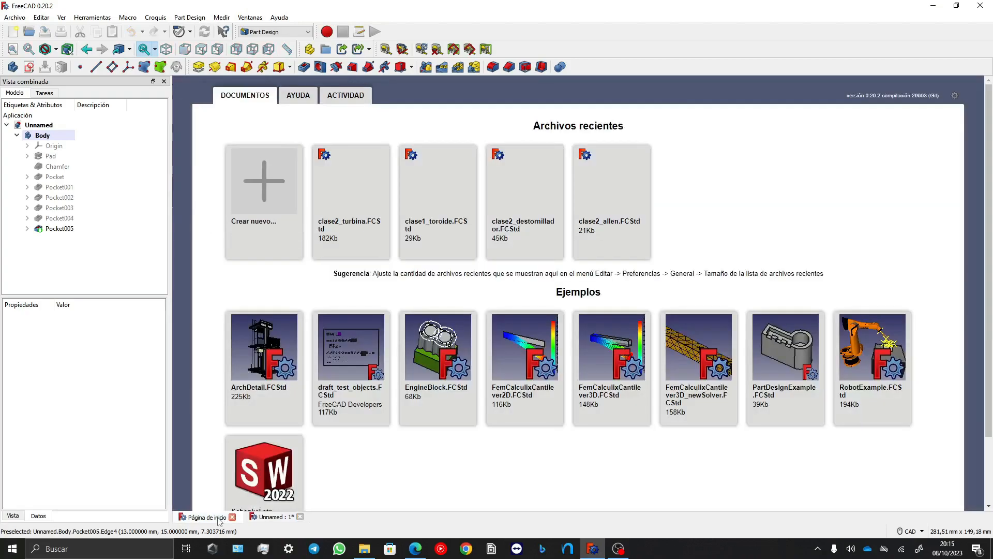
{"action": "left_click", "coordinate": [243, 207]}
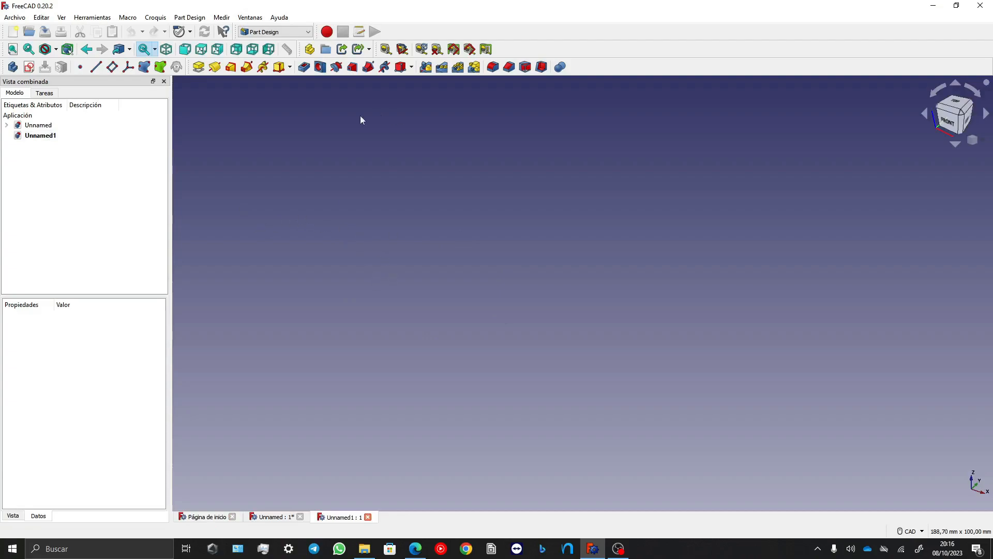
{"action": "left_click", "coordinate": [30, 67]}
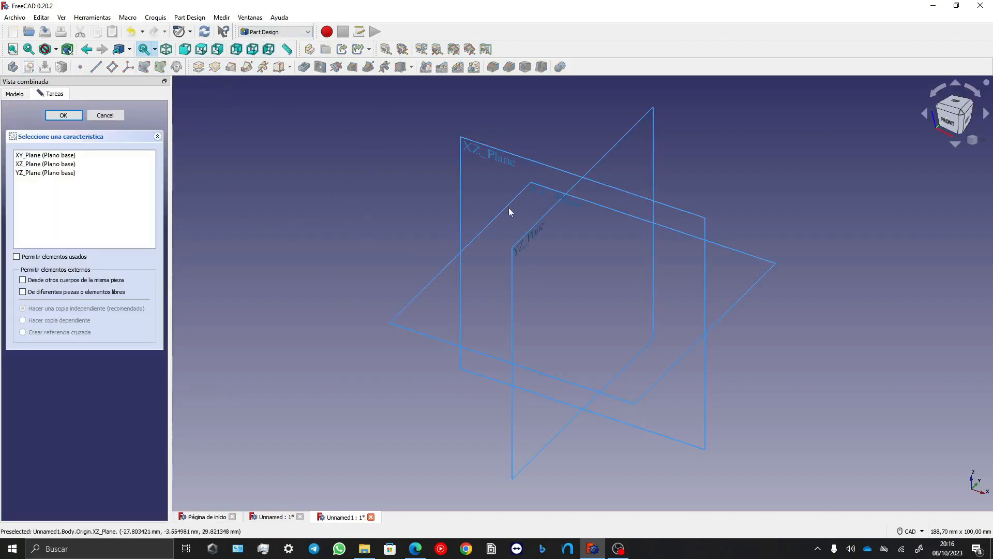
{"action": "left_click", "coordinate": [473, 149]}
Draw a circle centred on the horizontal axis to the left of the origin and set its diameter to 20 mm.
{"action": "scroll", "coordinate": [761, 230], "scroll_direction": "down", "scroll_amount": 1}
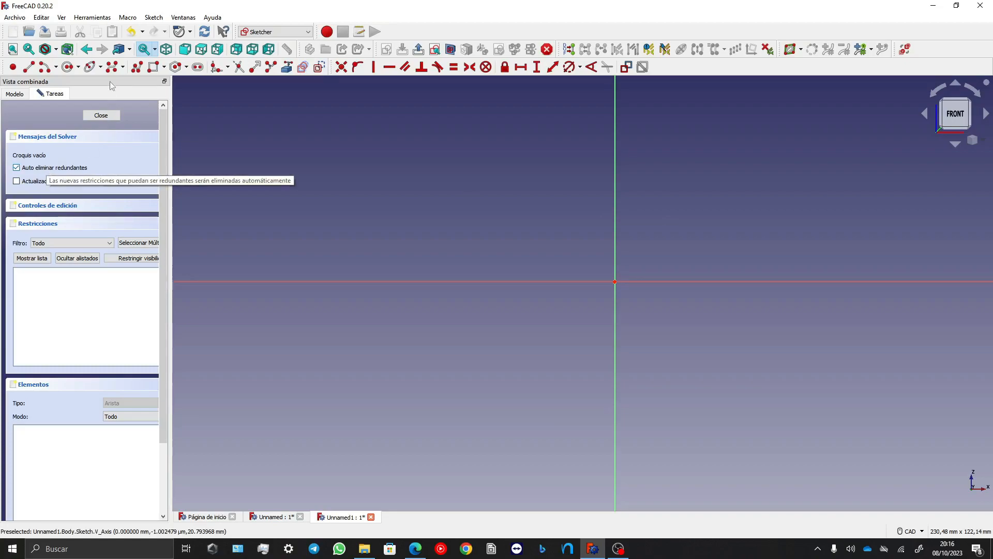
{"action": "left_click", "coordinate": [66, 67]}
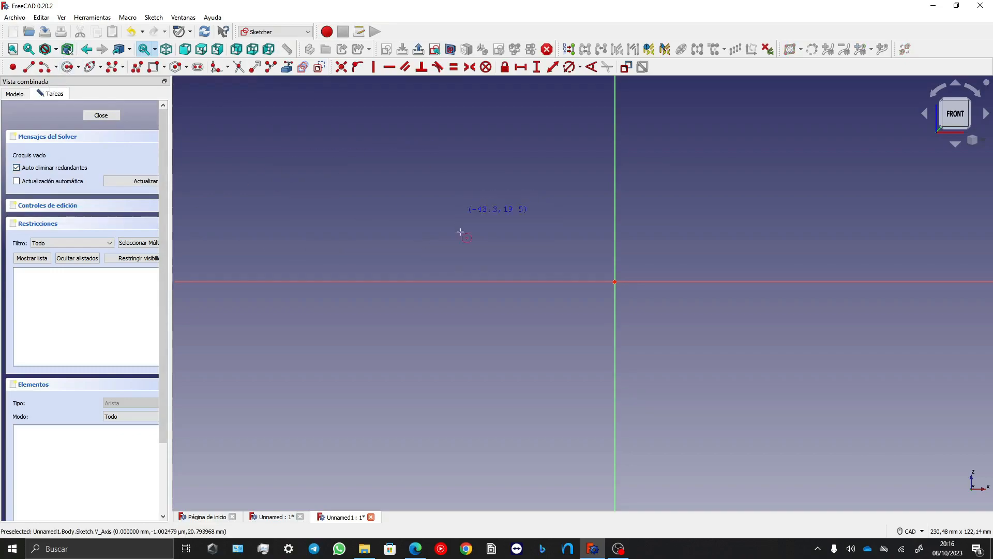
{"action": "left_click", "coordinate": [453, 280]}
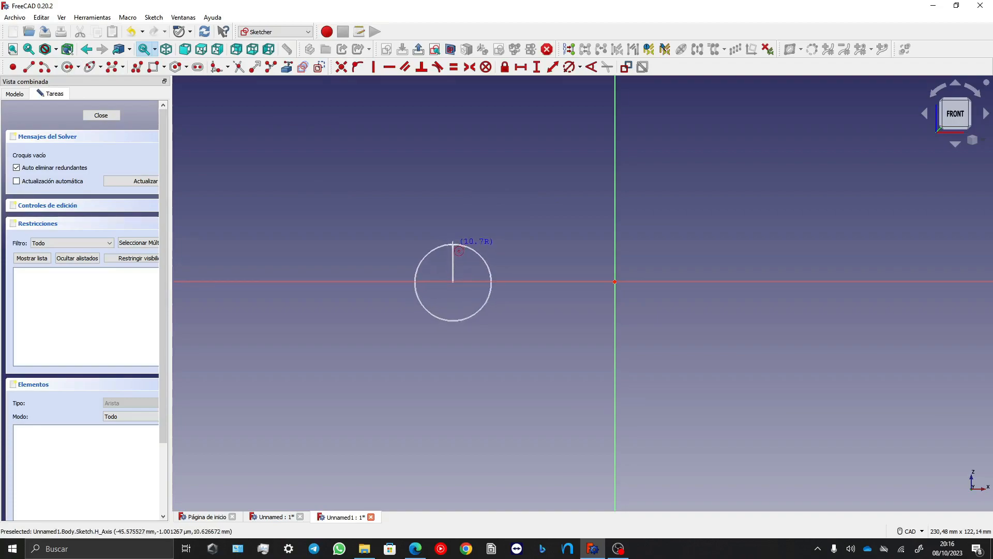
{"action": "left_click", "coordinate": [453, 245]}
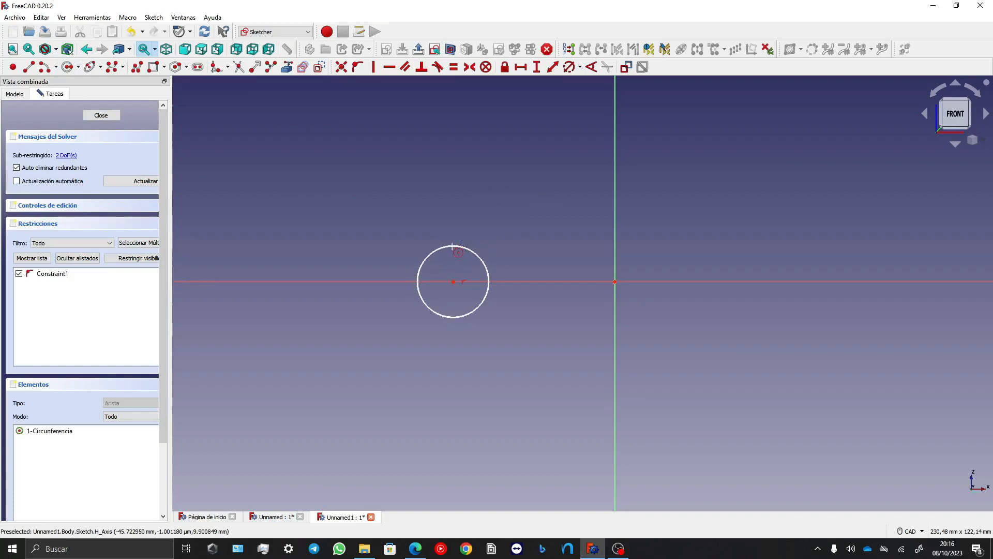
{"action": "left_click", "coordinate": [569, 68]}
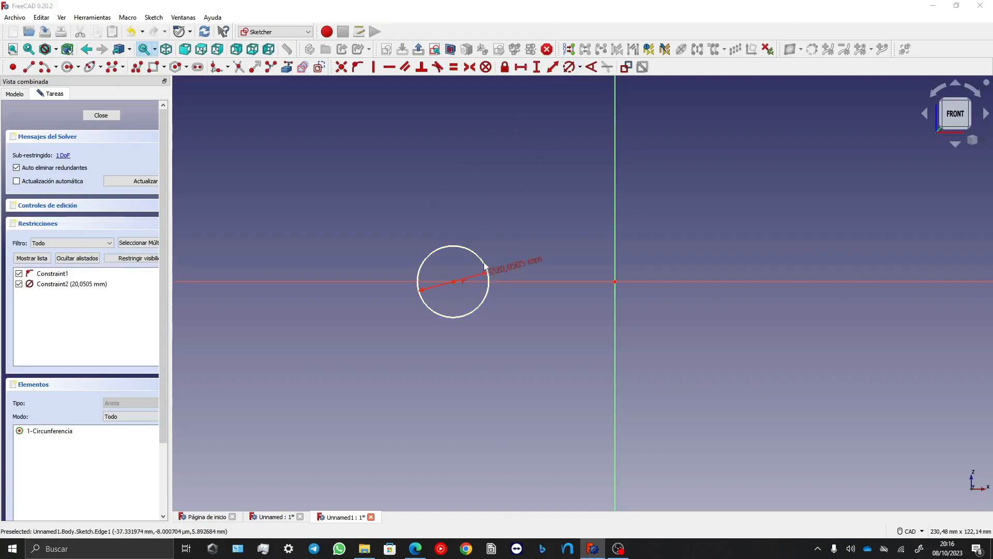
{"action": "left_click", "coordinate": [486, 265]}
{"action": "type", "text": "20"}
{"action": "key", "text": "Return"}
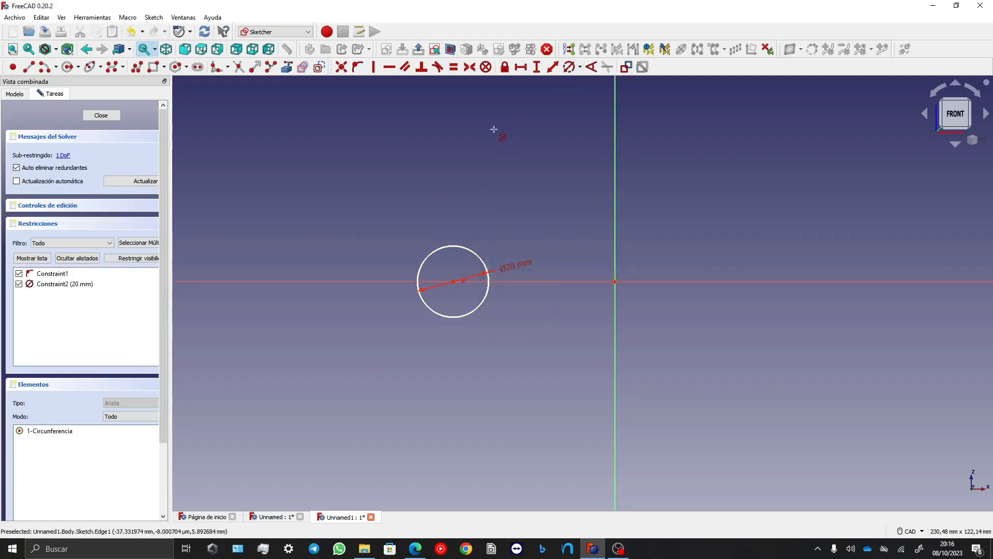
Set the horizontal distance between the circle's centre and the origin to 20 mm and finish the sketch.
{"action": "left_click", "coordinate": [520, 66]}
{"action": "left_click", "coordinate": [615, 281]}
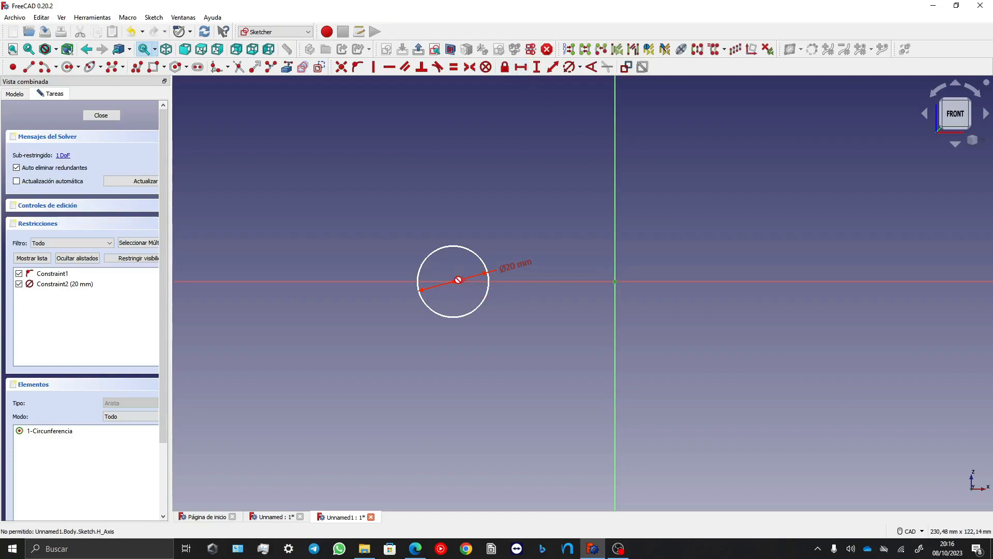
{"action": "left_click", "coordinate": [454, 281]}
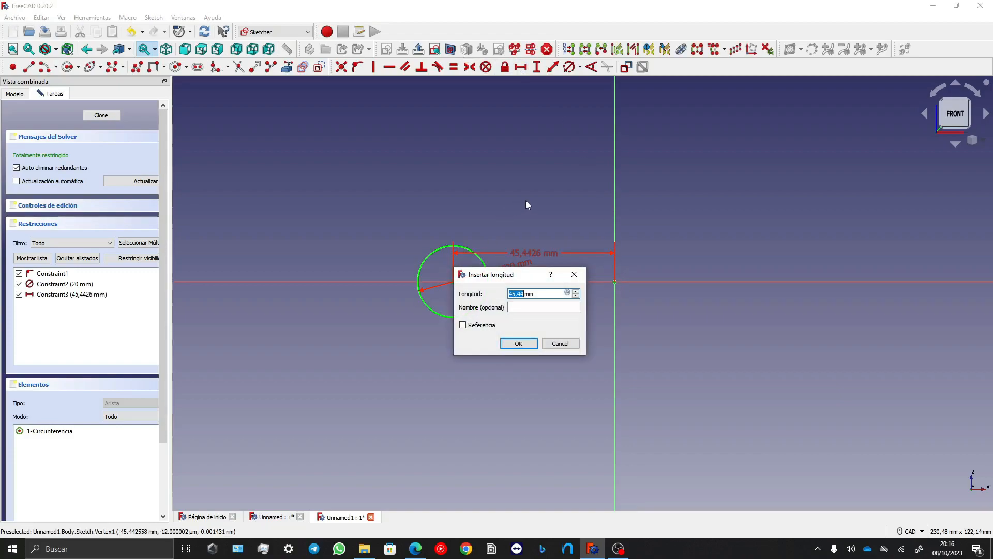
{"action": "type", "text": "20"}
{"action": "key", "text": "Return"}
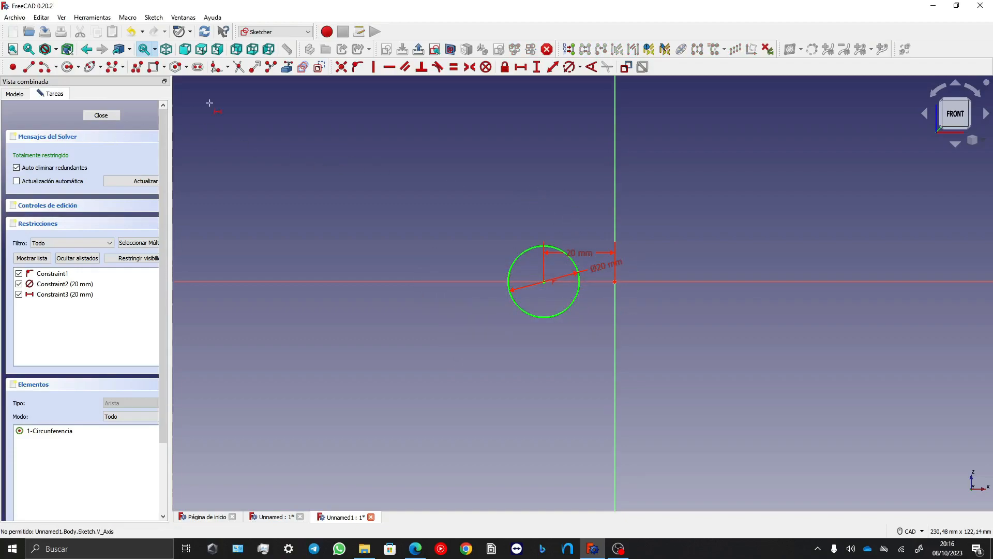
{"action": "left_click", "coordinate": [98, 115]}
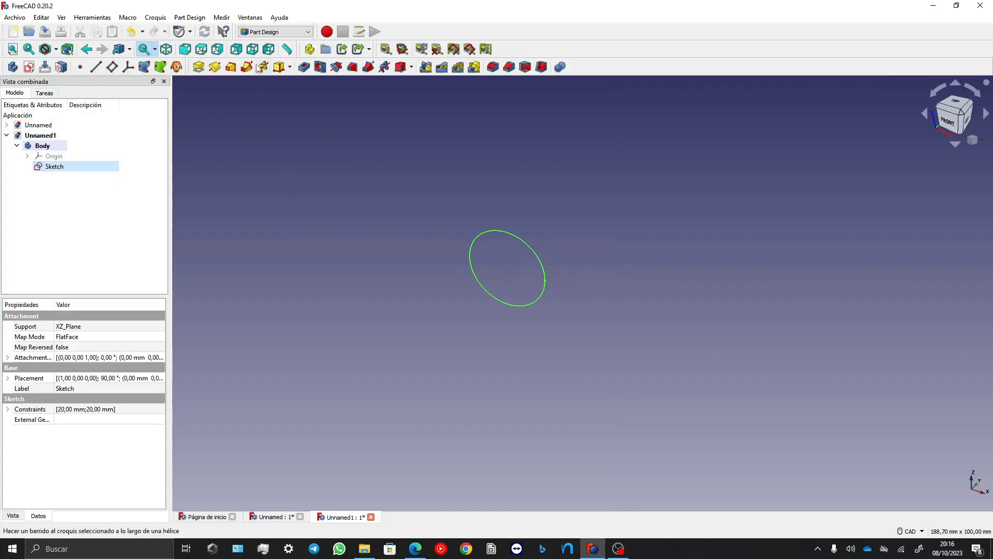
Set up a 360° revolution of the circle about the sketch's vertical axis and inspect the preview.
{"action": "left_click", "coordinate": [215, 68]}
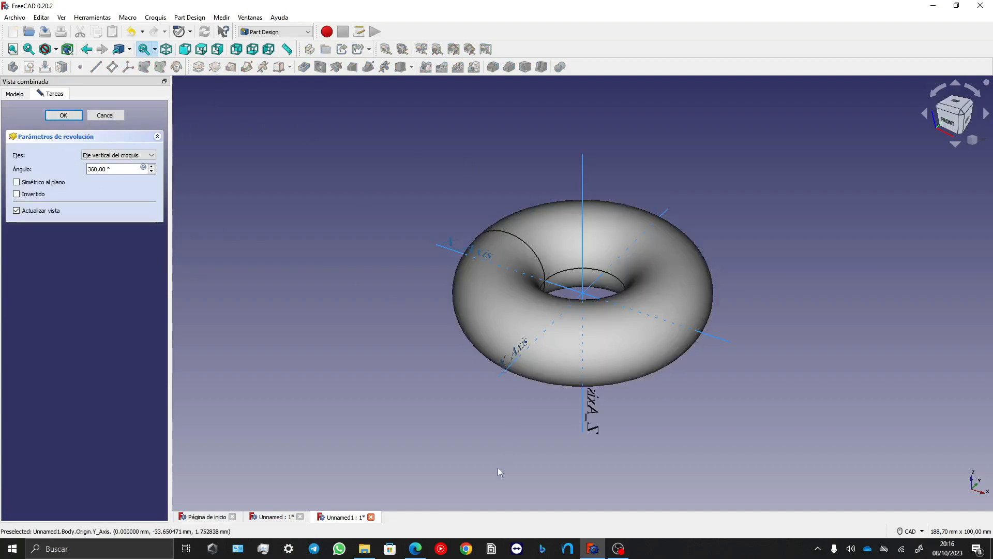
{"action": "middle_click_drag", "start_coordinate": [345, 304], "coordinate": [582, 300]}
{"action": "scroll", "coordinate": [812, 241], "scroll_direction": "down", "scroll_amount": 2}
{"action": "scroll", "coordinate": [521, 240], "scroll_direction": "up", "scroll_amount": 3}
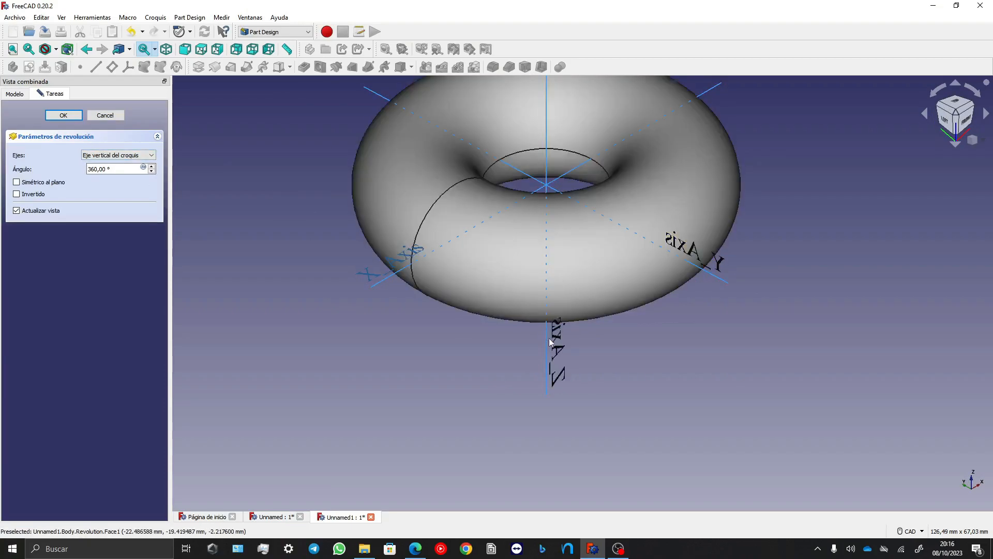
{"action": "scroll", "coordinate": [612, 432], "scroll_direction": "down", "scroll_amount": 1}
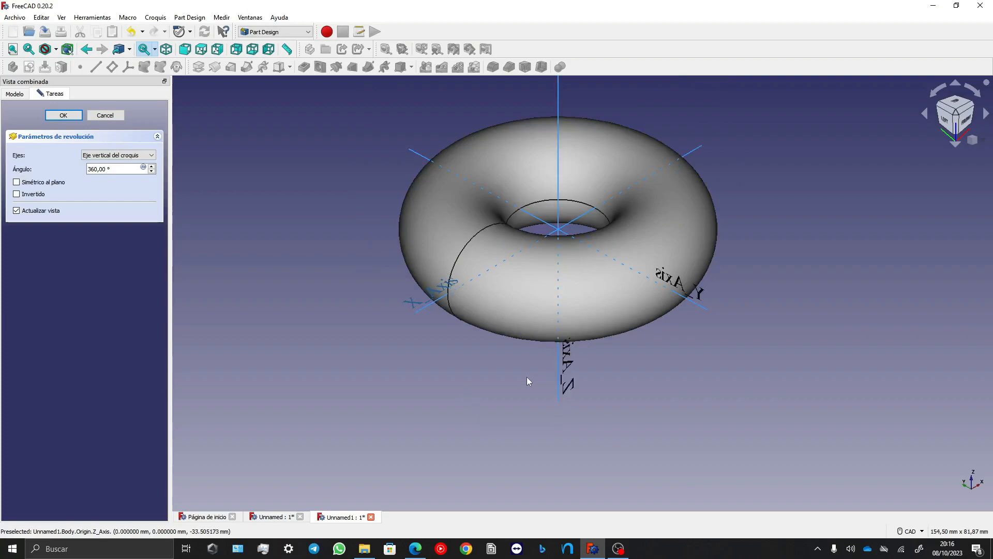
Try other revolution axes, including the sketch's horizontal axis, the base Y and Z axes and a picked reference.
{"action": "scroll", "coordinate": [124, 156], "scroll_direction": "down", "scroll_amount": 1}
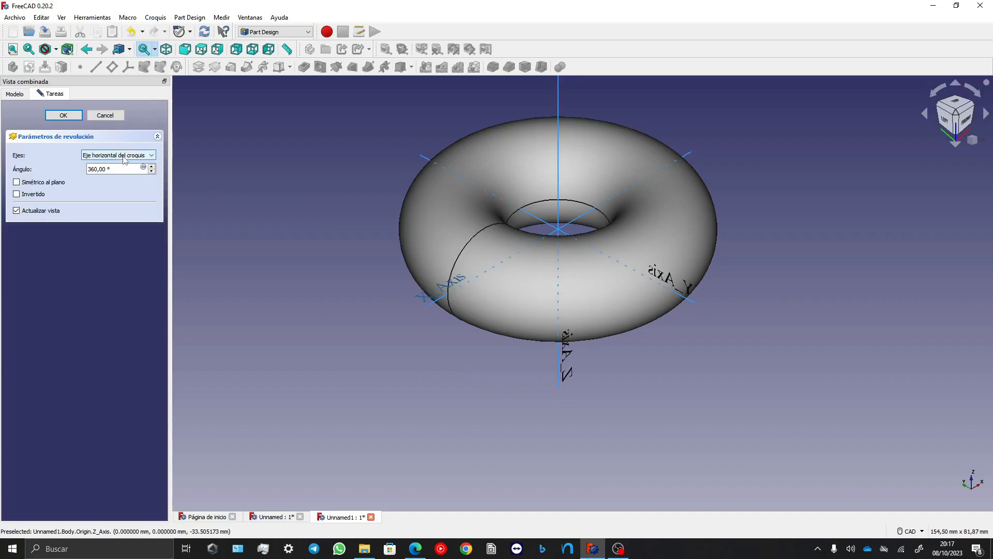
{"action": "scroll", "coordinate": [124, 159], "scroll_direction": "down", "scroll_amount": 1}
{"action": "scroll", "coordinate": [124, 159], "scroll_direction": "down", "scroll_amount": 1}
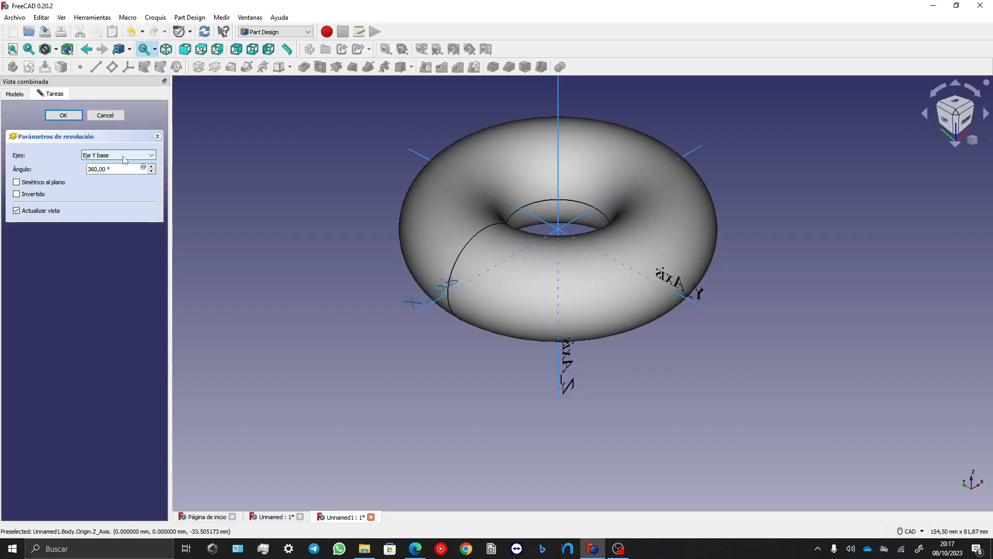
{"action": "scroll", "coordinate": [125, 159], "scroll_direction": "down", "scroll_amount": 1}
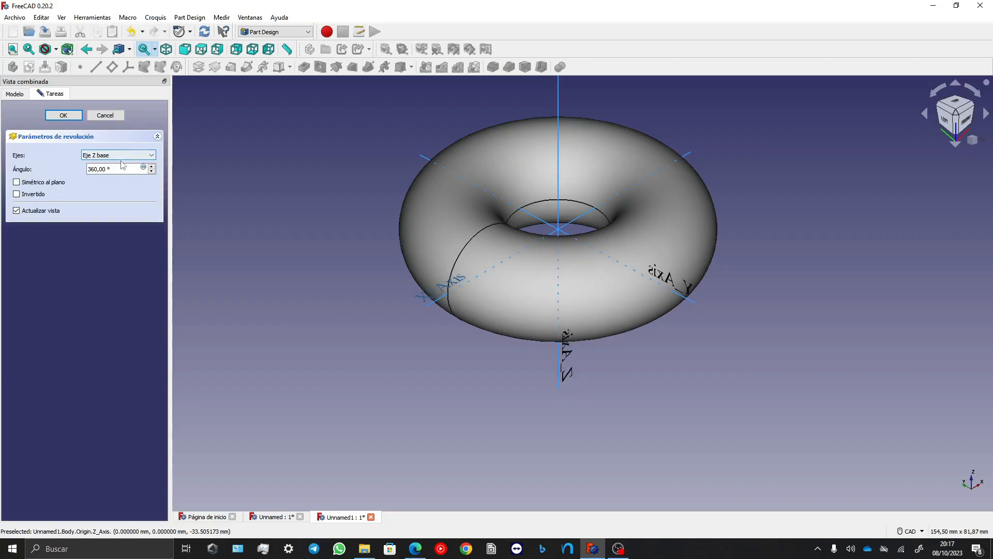
{"action": "scroll", "coordinate": [130, 162], "scroll_direction": "down", "scroll_amount": 1}
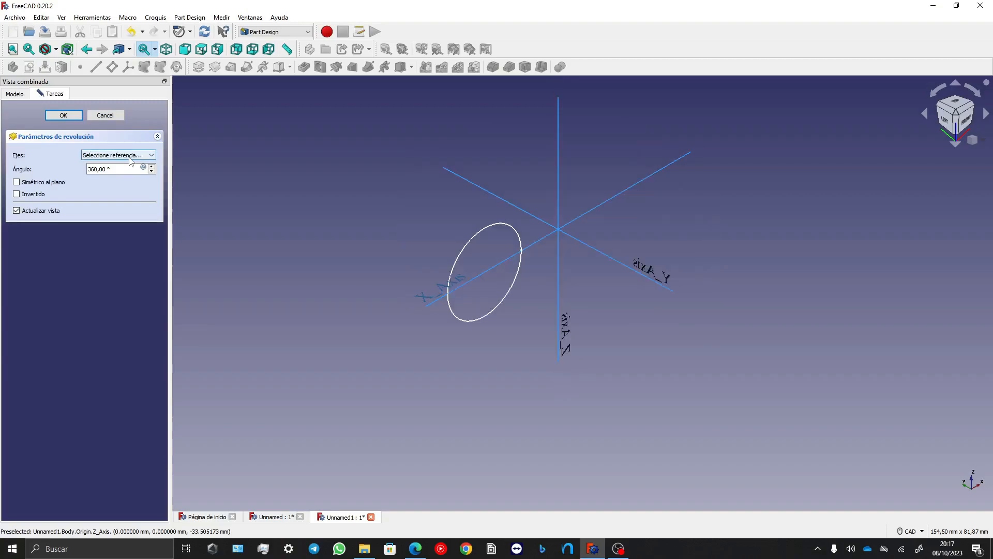
{"action": "left_click", "coordinate": [584, 247]}
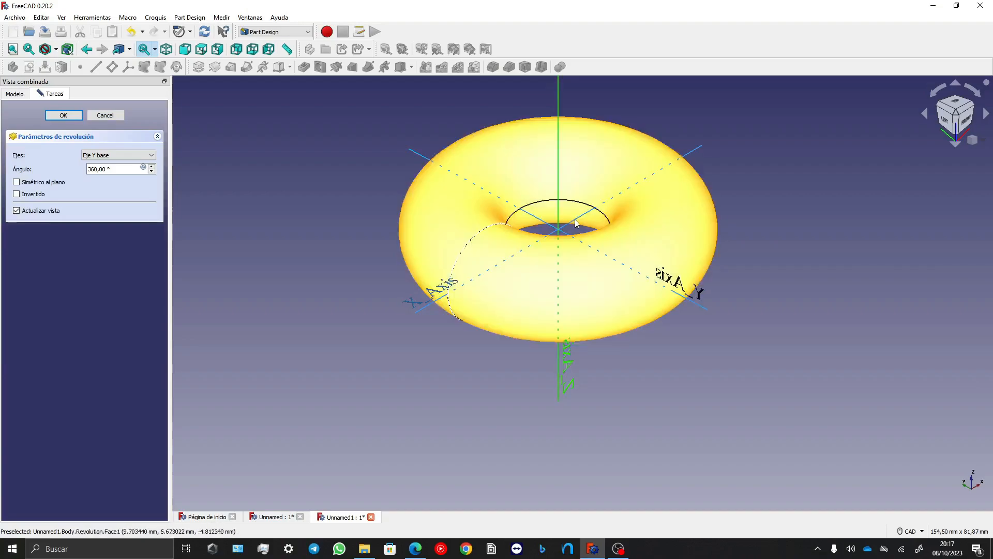
{"action": "left_click", "coordinate": [414, 305]}
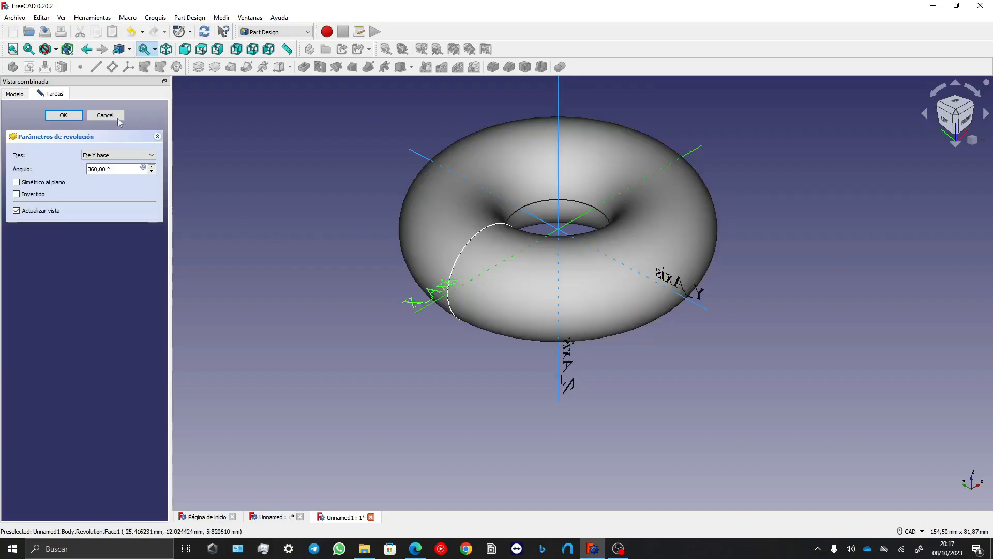
Set the revolution axis back to the sketch's vertical axis and accept the 360° revolution.
{"action": "scroll", "coordinate": [110, 158], "scroll_direction": "up", "scroll_amount": 3}
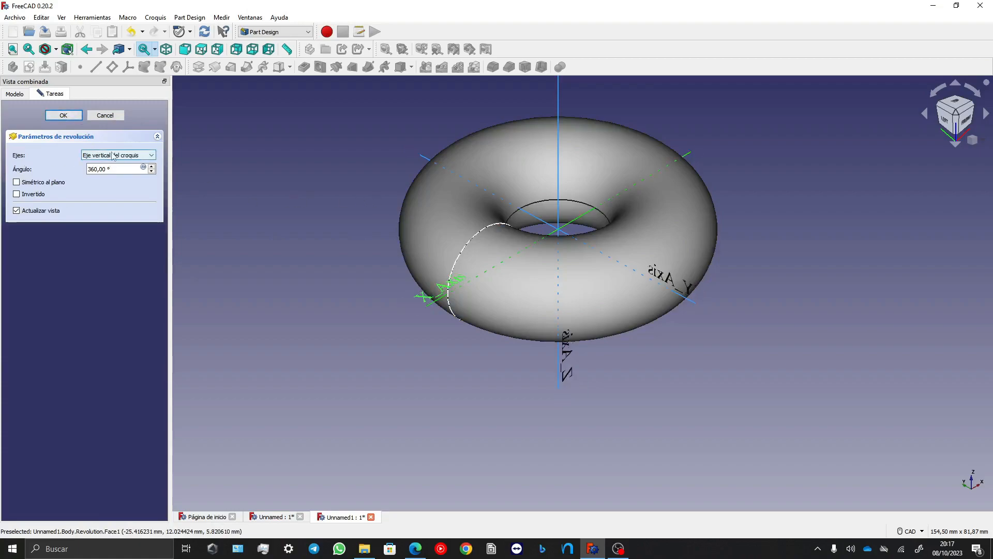
{"action": "left_click", "coordinate": [71, 116]}
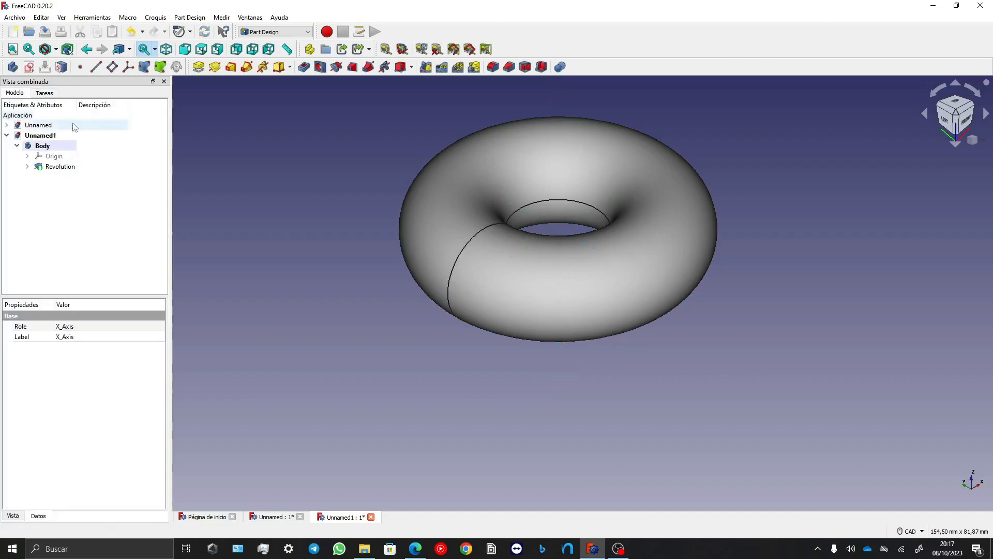
Examine the finished torus from several angles.
{"action": "scroll", "coordinate": [590, 362], "scroll_direction": "down", "scroll_amount": 1}
{"action": "scroll", "coordinate": [404, 180], "scroll_direction": "up", "scroll_amount": 3}
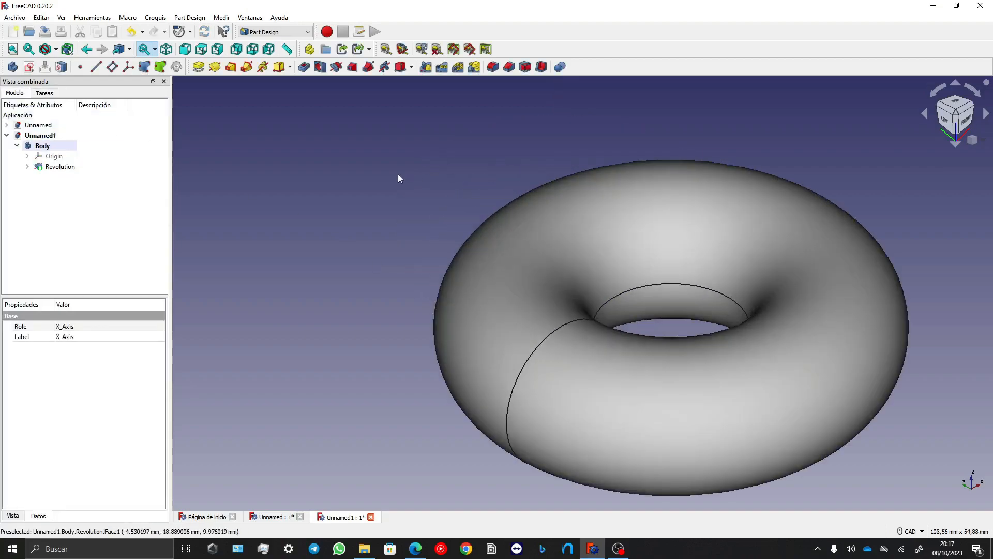
{"action": "middle_click_drag", "start_coordinate": [364, 179], "coordinate": [625, 190]}
{"action": "scroll", "coordinate": [624, 191], "scroll_direction": "down", "scroll_amount": 4}
{"action": "scroll", "coordinate": [577, 227], "scroll_direction": "up", "scroll_amount": 3}
{"action": "scroll", "coordinate": [690, 260], "scroll_direction": "down", "scroll_amount": 4}
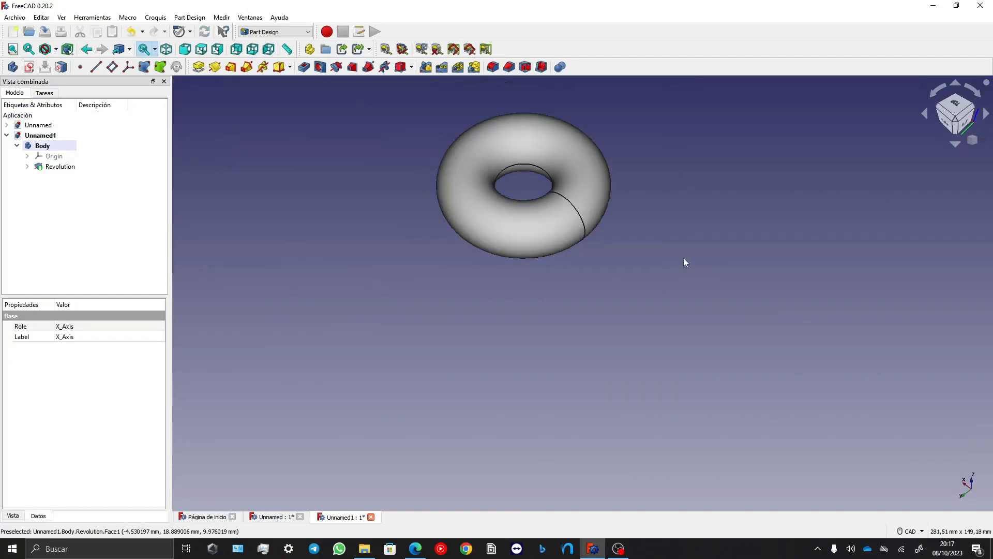
Reopen the torus's revolution parameters and reduce the angle to 180°.
{"action": "scroll", "coordinate": [622, 206], "scroll_direction": "up", "scroll_amount": 2}
{"action": "double_click", "coordinate": [60, 166]}
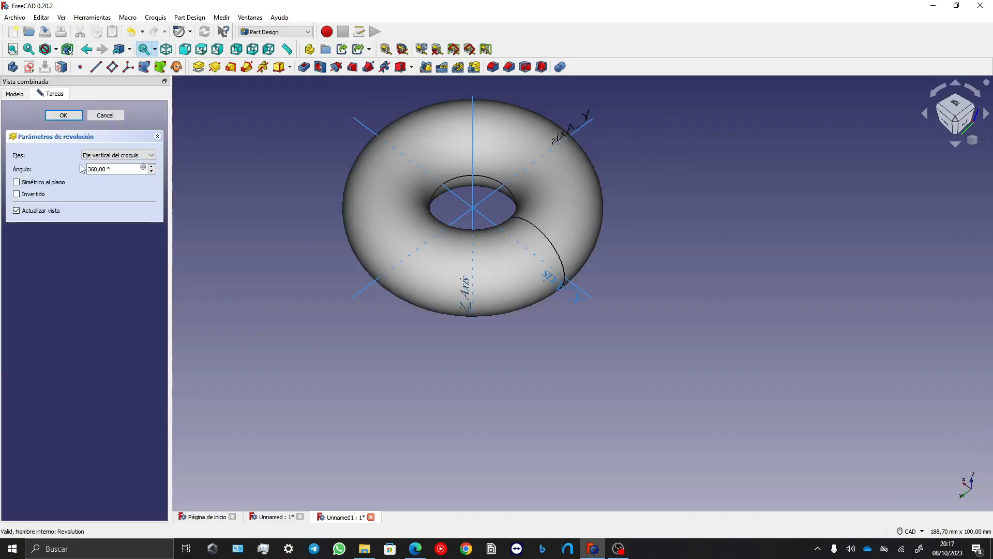
{"action": "scroll", "coordinate": [115, 169], "scroll_direction": "down", "scroll_amount": 15}
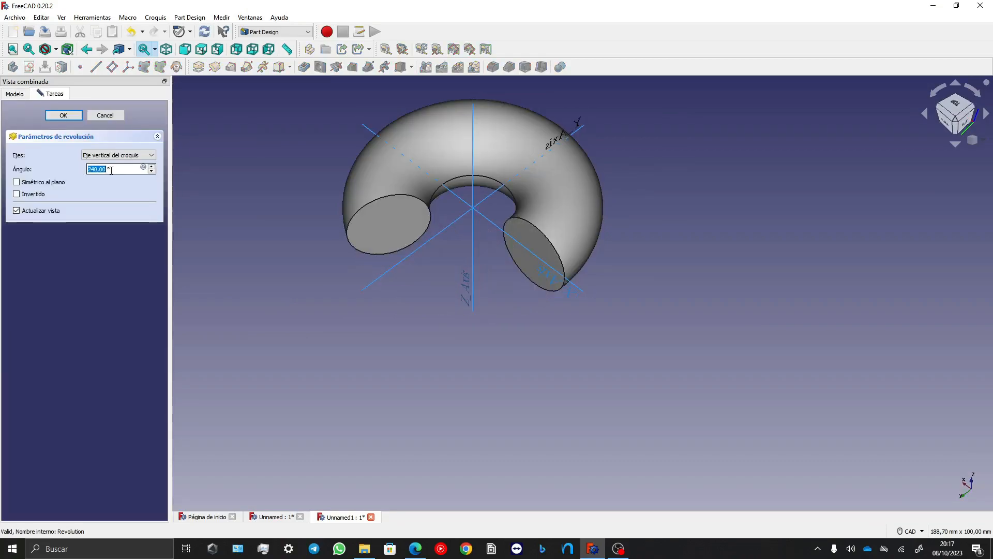
{"action": "scroll", "coordinate": [111, 170], "scroll_direction": "down", "scroll_amount": 3}
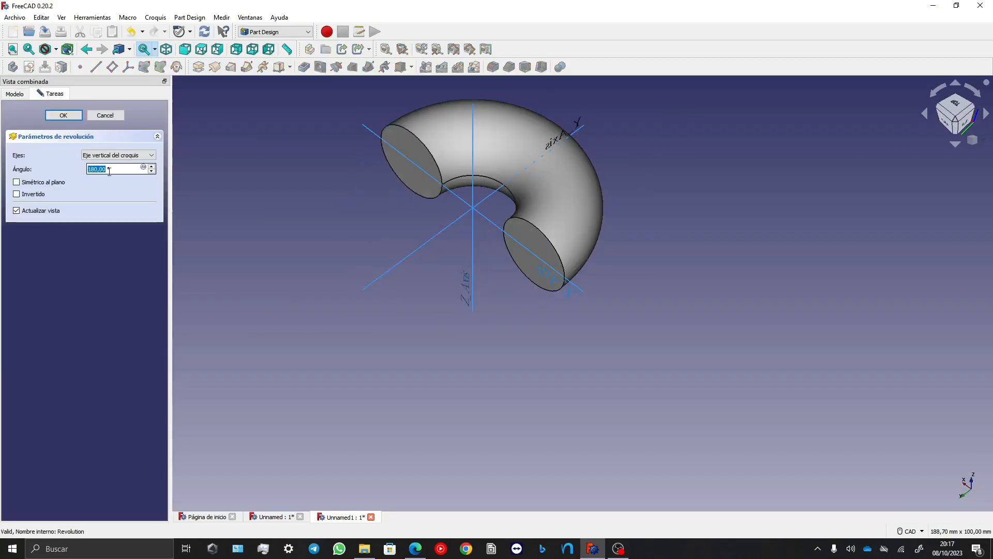
Try the reversed and symmetric-to-plane options on the half torus, and restore the accepted revolution to 360°.
{"action": "left_click", "coordinate": [30, 195]}
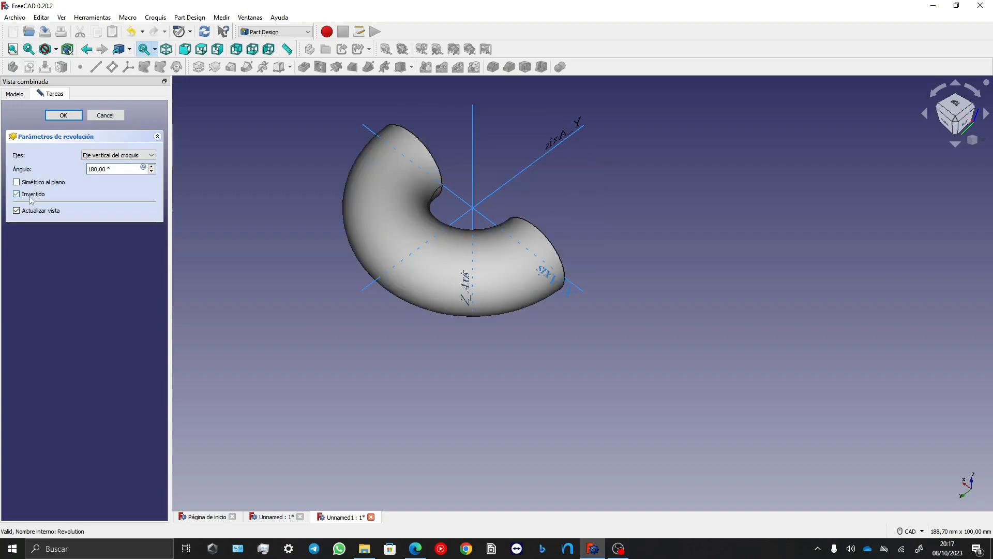
{"action": "left_click", "coordinate": [30, 199]}
{"action": "left_click", "coordinate": [41, 184]}
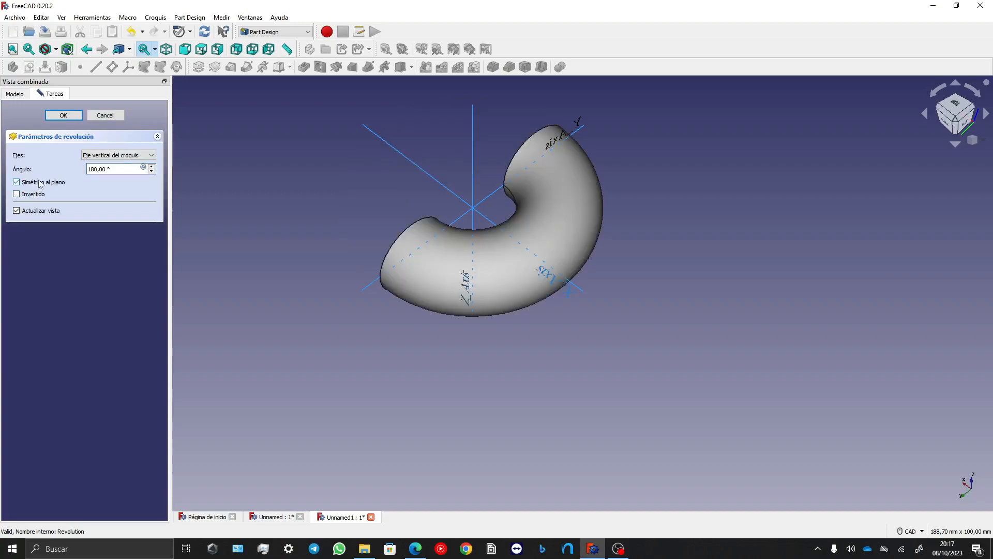
{"action": "left_click", "coordinate": [41, 184]}
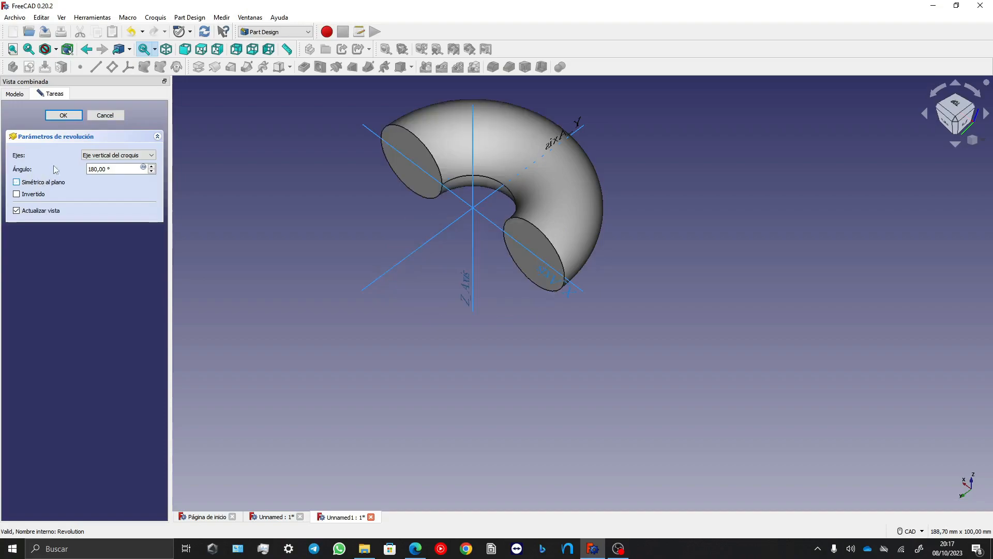
{"action": "scroll", "coordinate": [99, 170], "scroll_direction": "up", "scroll_amount": 18}
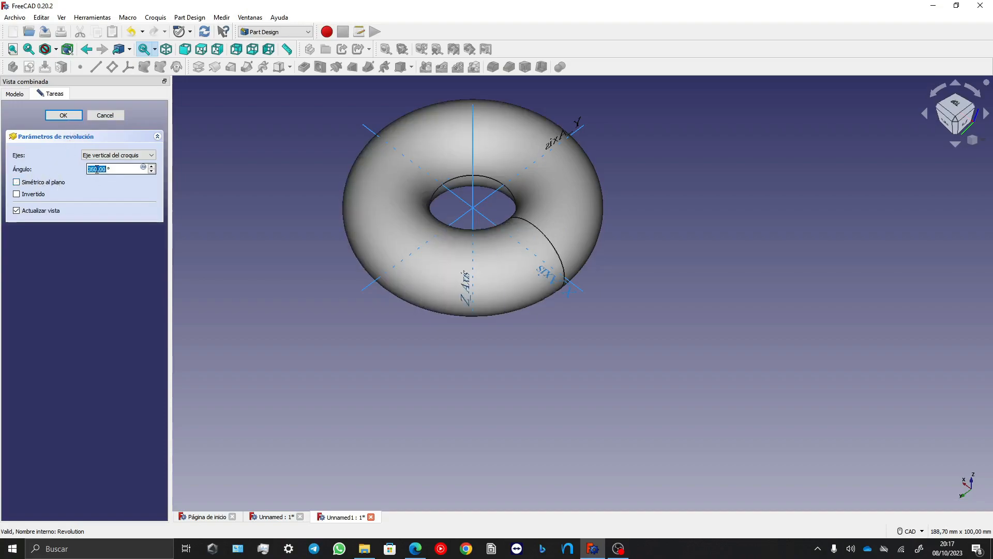
{"action": "left_click", "coordinate": [63, 115]}
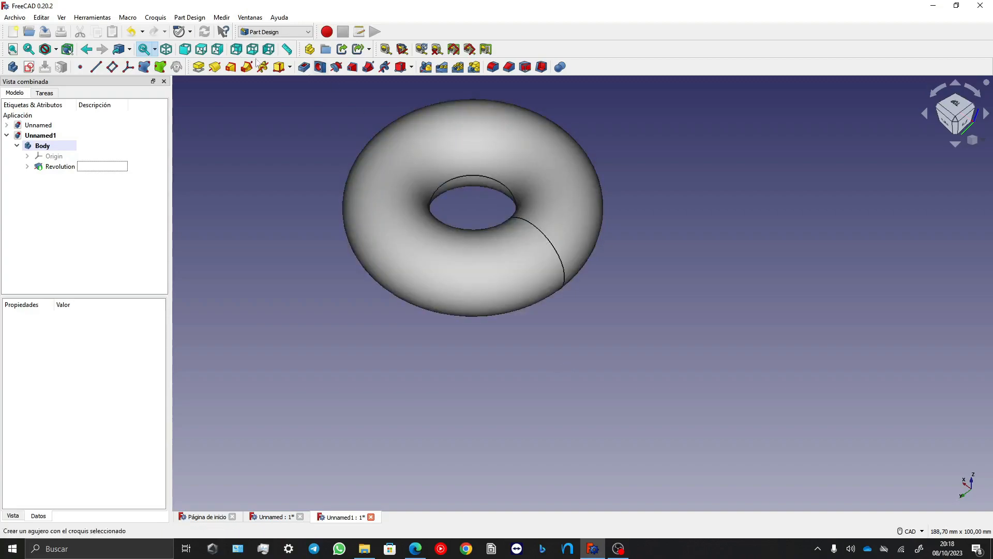
Create a new sketch on the XZ base plane of the torus body.
{"action": "left_click", "coordinate": [29, 67]}
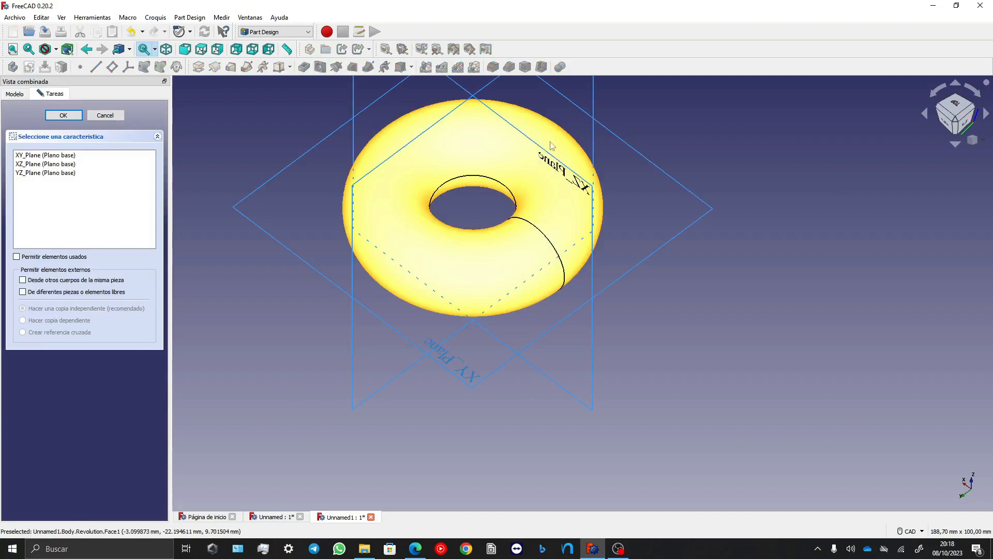
{"action": "left_click", "coordinate": [552, 162]}
{"action": "scroll", "coordinate": [298, 314], "scroll_direction": "down", "scroll_amount": 4}
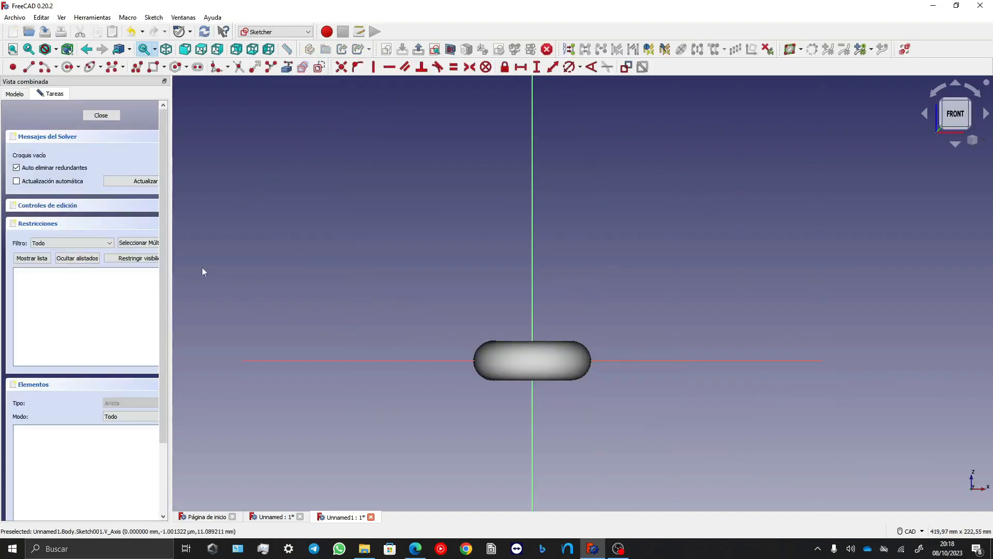
{"action": "scroll", "coordinate": [583, 303], "scroll_direction": "up", "scroll_amount": 3}
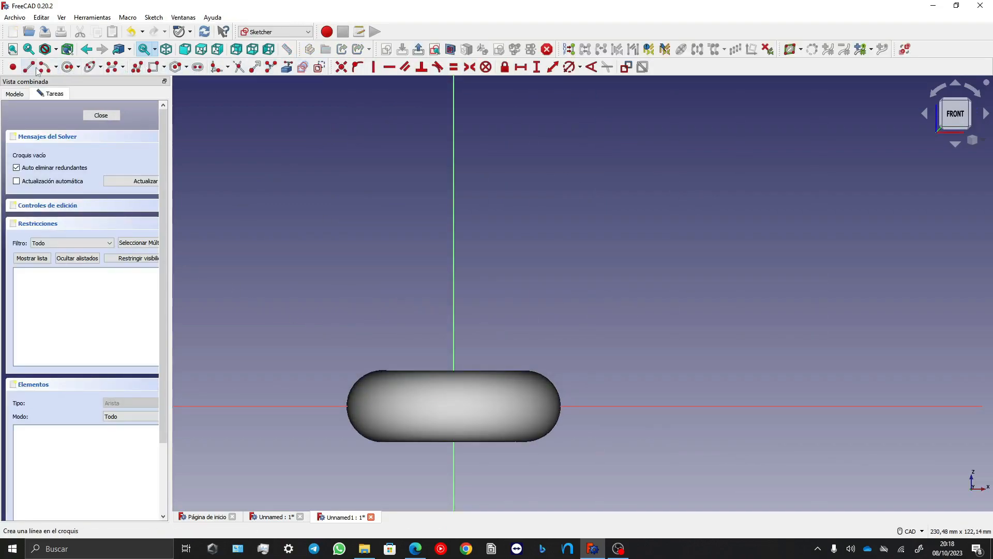
Make the revolution's original circle sketch visible as a reference for the new sketch.
{"action": "left_click", "coordinate": [16, 94]}
{"action": "left_click", "coordinate": [27, 168]}
{"action": "left_click", "coordinate": [62, 178]}
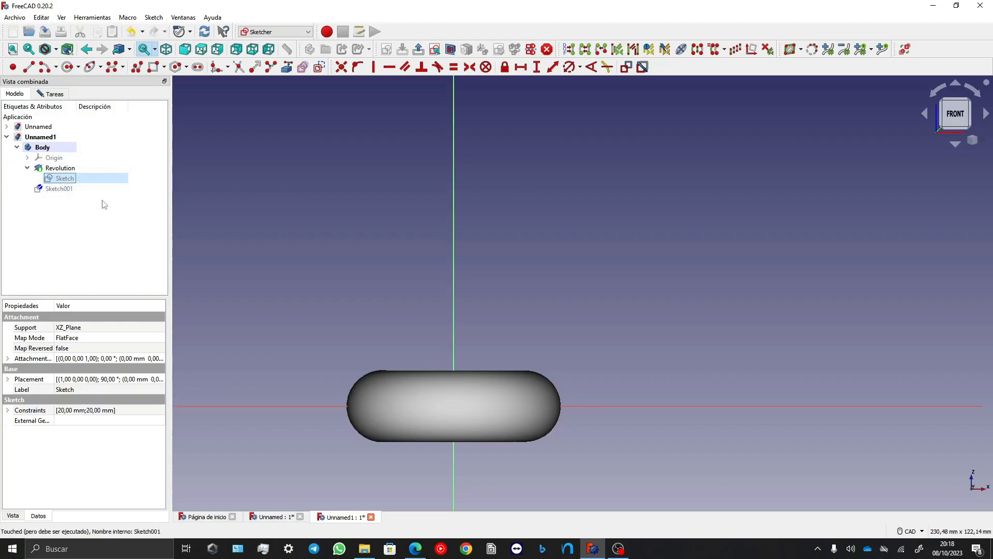
{"action": "key", "text": "space"}
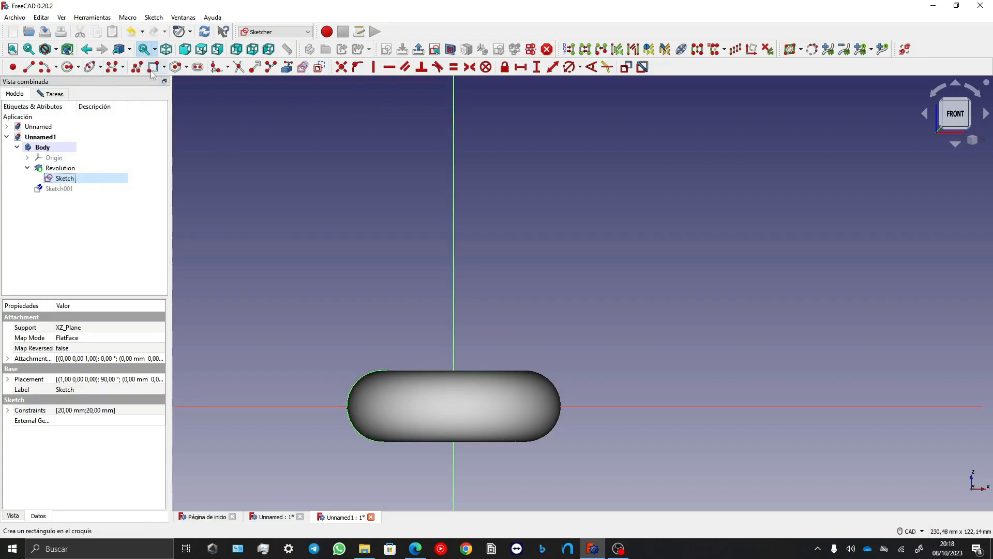
{"action": "left_click", "coordinate": [28, 167]}
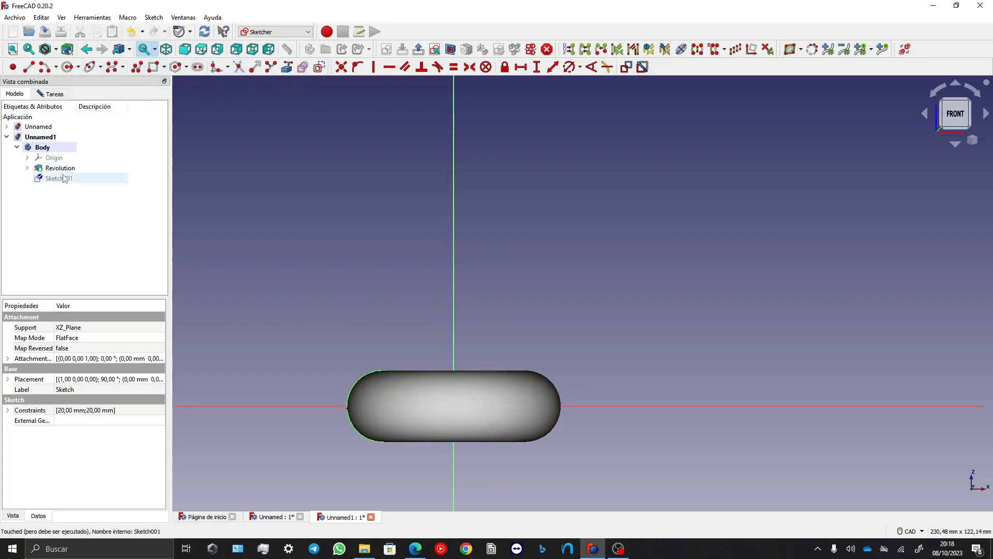
Section the view at the sketch plane to expose the torus's circular cross-sections.
{"action": "left_click", "coordinate": [451, 49]}
{"action": "scroll", "coordinate": [319, 411], "scroll_direction": "up", "scroll_amount": 3}
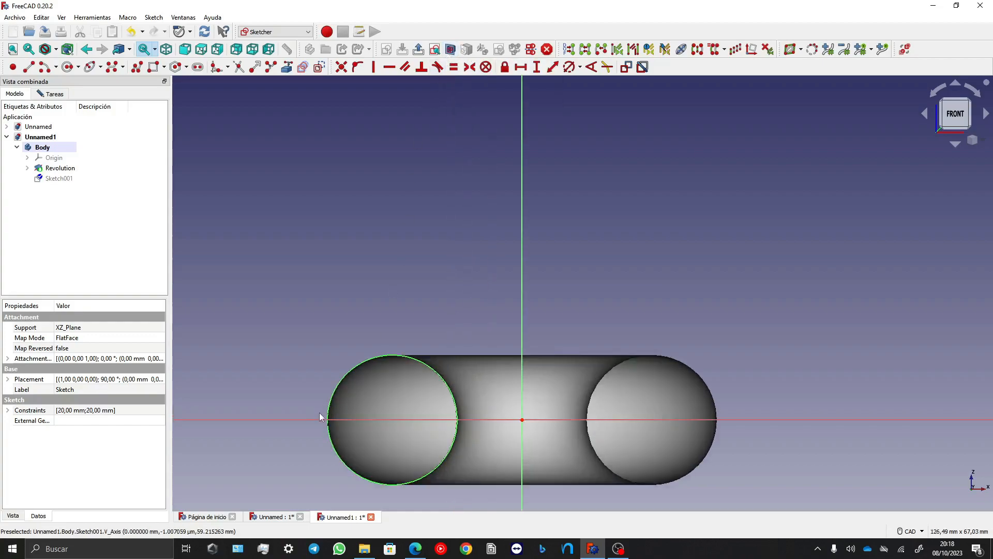
{"action": "scroll", "coordinate": [373, 430], "scroll_direction": "up", "scroll_amount": 1}
{"action": "scroll", "coordinate": [375, 437], "scroll_direction": "up", "scroll_amount": 2}
{"action": "scroll", "coordinate": [383, 443], "scroll_direction": "up", "scroll_amount": 1}
{"action": "scroll", "coordinate": [533, 233], "scroll_direction": "down", "scroll_amount": 1}
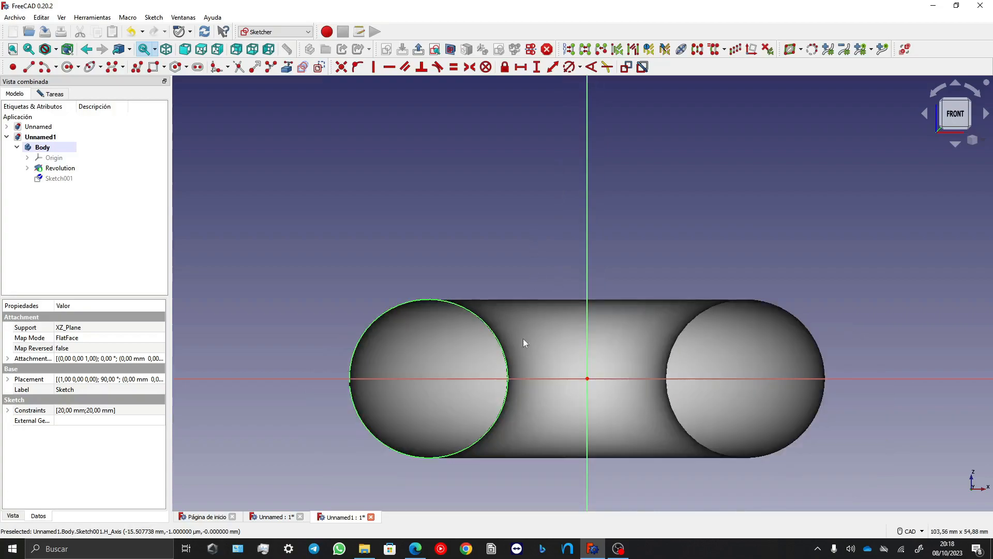
{"action": "scroll", "coordinate": [455, 428], "scroll_direction": "up", "scroll_amount": 1}
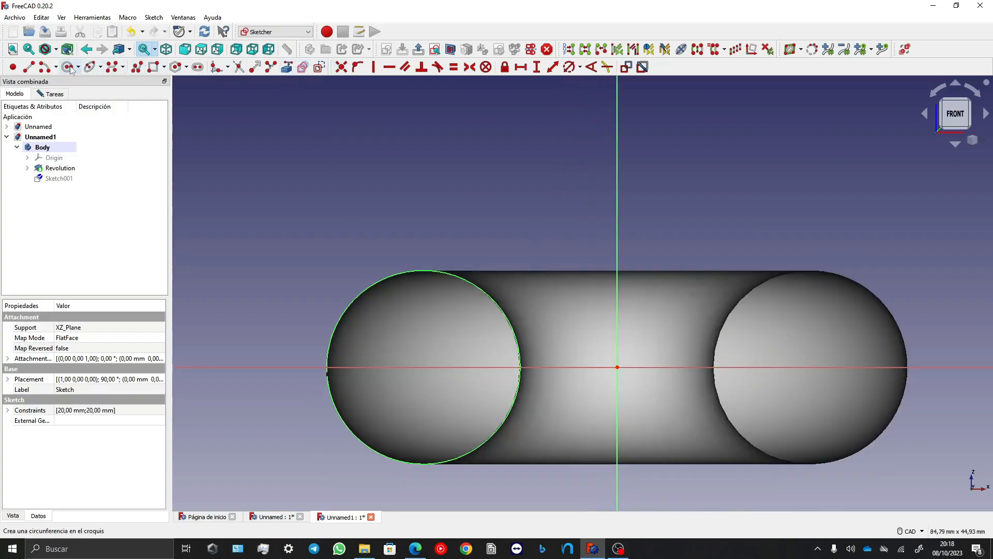
Draw a circle about 24.5 mm in diameter around the original profile circle, centred on the horizontal axis.
{"action": "left_click", "coordinate": [125, 117]}
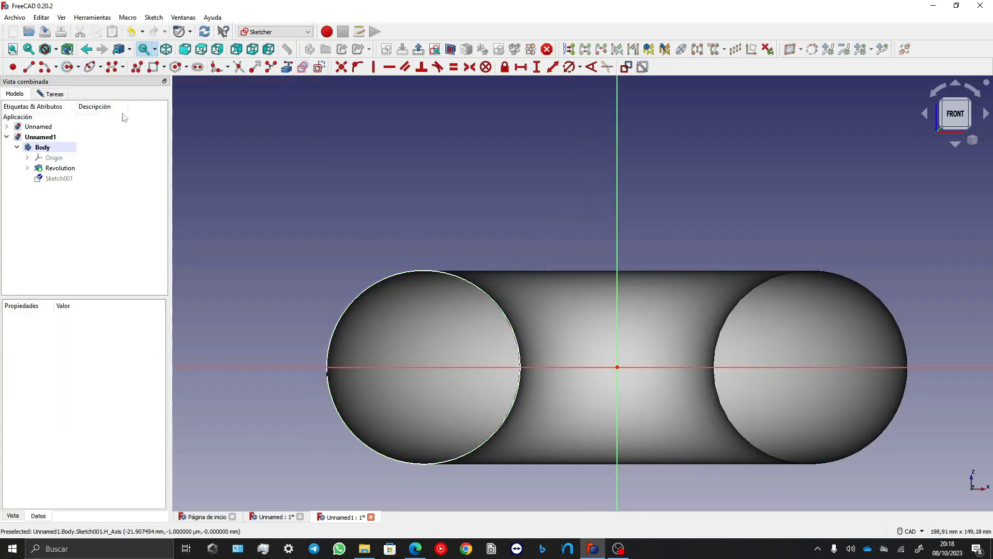
{"action": "left_click", "coordinate": [419, 366]}
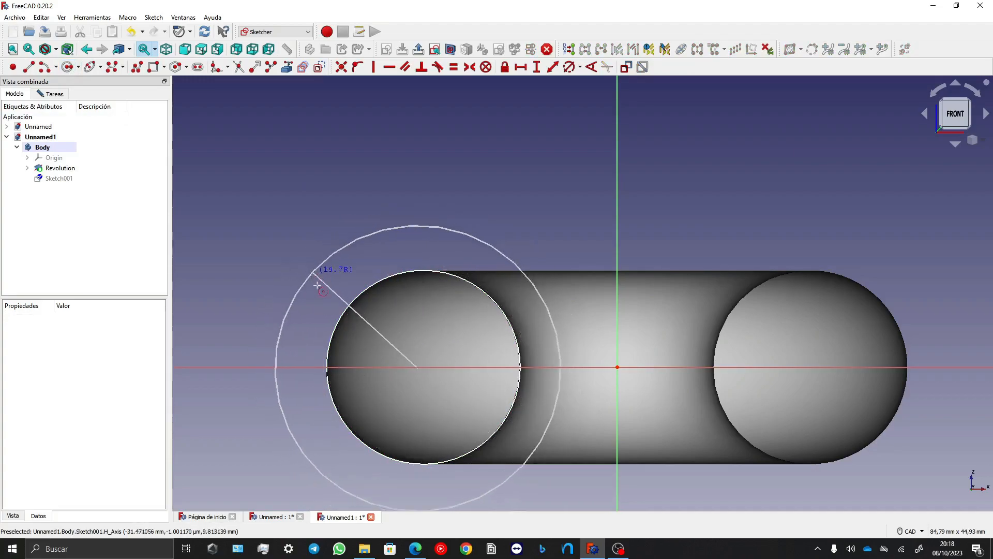
{"action": "left_click", "coordinate": [416, 250]}
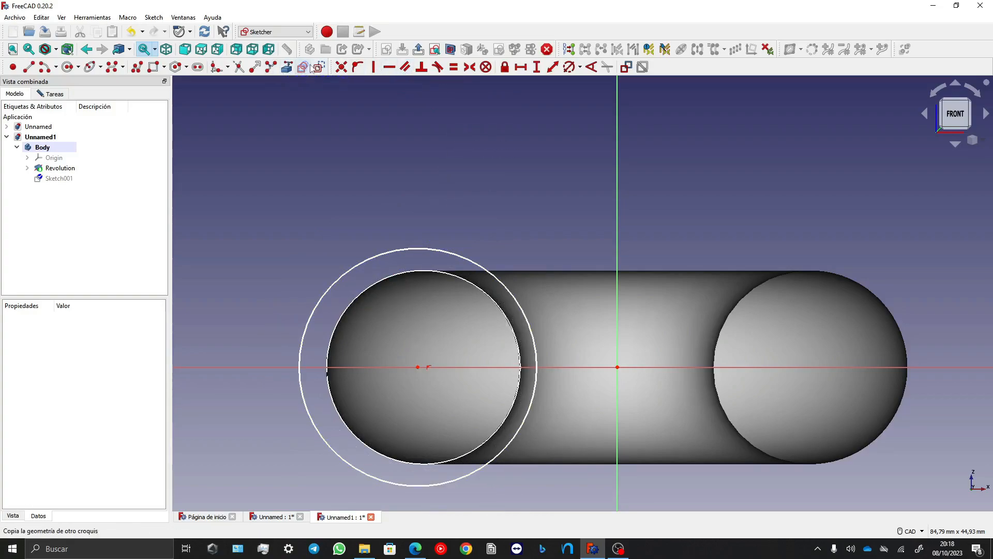
Constrain the new circle's diameter to 21 mm.
{"action": "left_click", "coordinate": [569, 67]}
{"action": "left_click", "coordinate": [464, 255]}
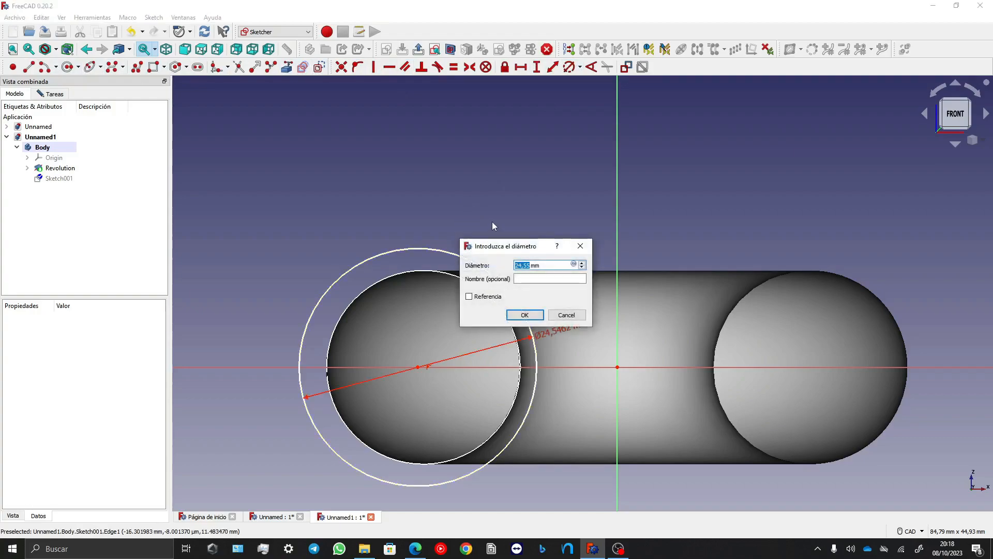
{"action": "type", "text": "21"}
{"action": "key", "text": "Return"}
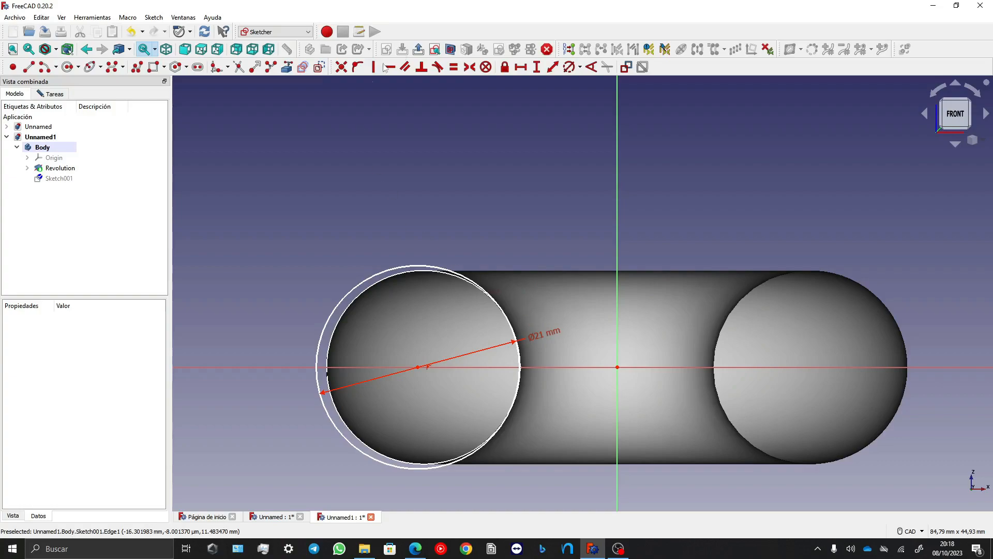
Constrain the horizontal distance between the circle's centre and the origin to 20 mm and close the sketch.
{"action": "left_click", "coordinate": [521, 66]}
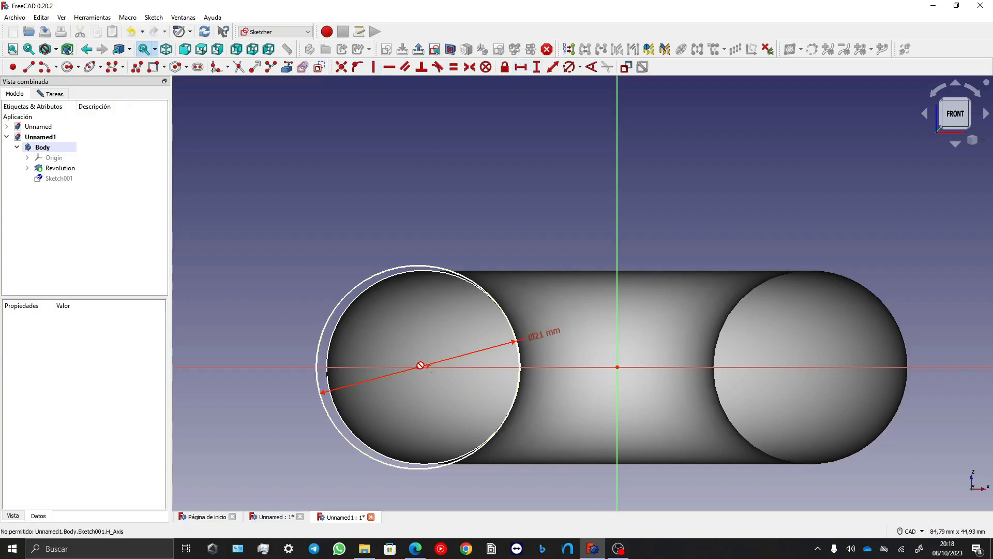
{"action": "left_click", "coordinate": [417, 367]}
{"action": "left_click", "coordinate": [617, 366]}
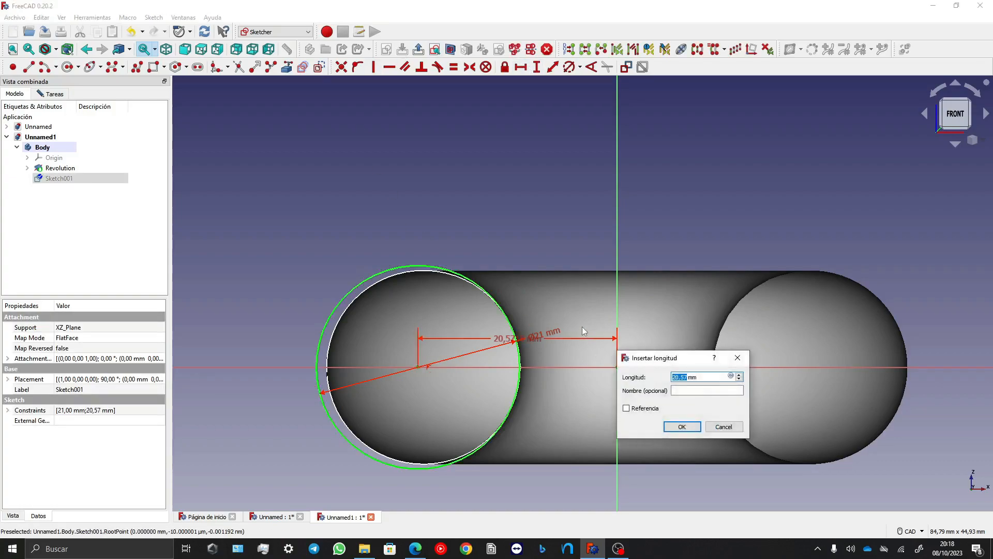
{"action": "type", "text": "20"}
{"action": "key", "text": "Return"}
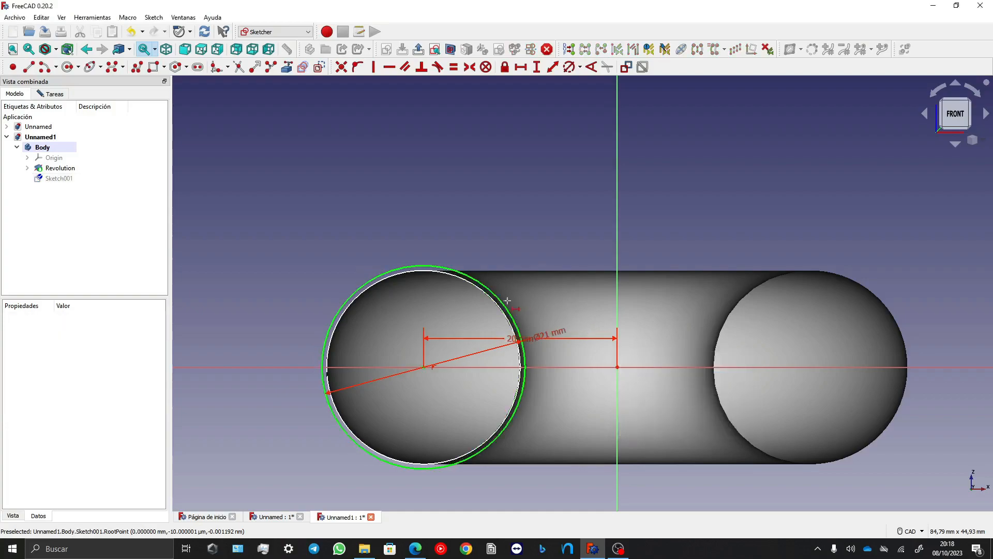
{"action": "left_click", "coordinate": [53, 93]}
{"action": "left_click", "coordinate": [97, 116]}
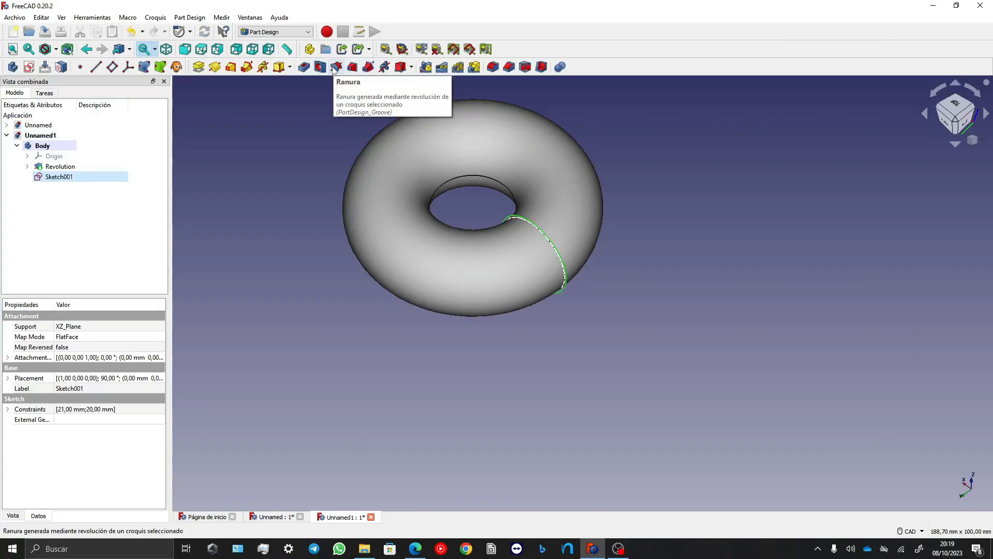
Cut the torus with a Groove of the 21 mm circle about the sketch's vertical axis, through about 120°.
{"action": "left_click", "coordinate": [333, 69]}
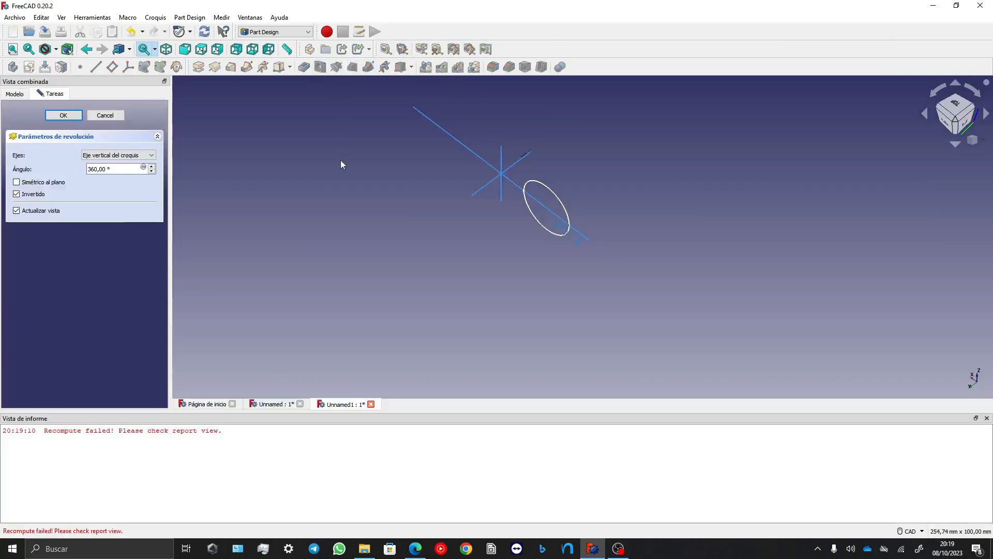
{"action": "scroll", "coordinate": [125, 169], "scroll_direction": "down", "scroll_amount": 8}
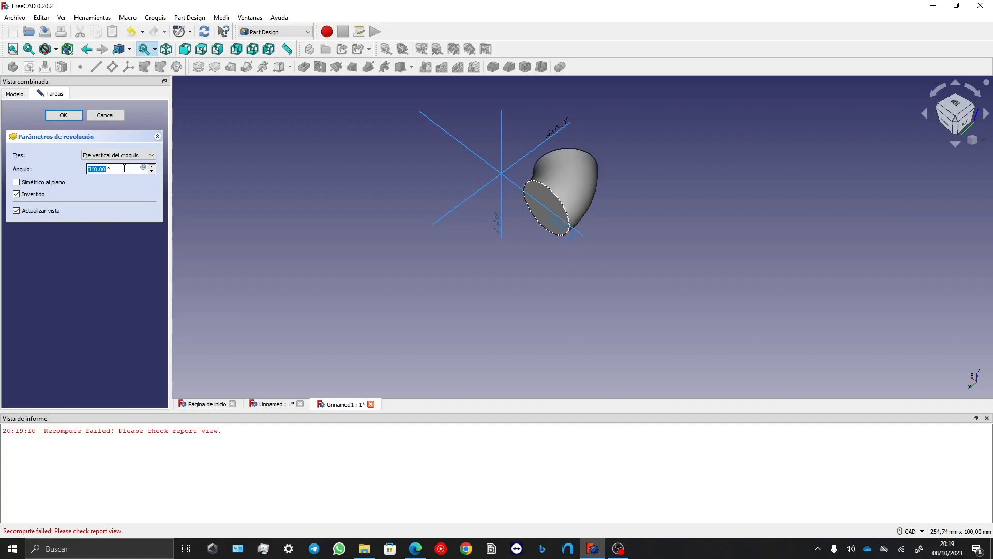
{"action": "scroll", "coordinate": [126, 171], "scroll_direction": "down", "scroll_amount": 6}
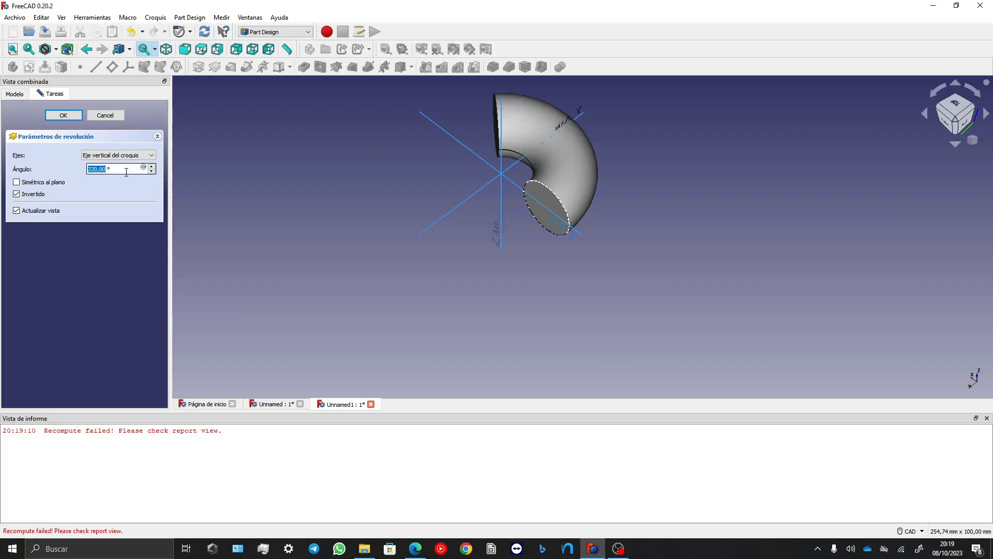
{"action": "scroll", "coordinate": [126, 170], "scroll_direction": "down", "scroll_amount": 1}
{"action": "scroll", "coordinate": [126, 170], "scroll_direction": "down", "scroll_amount": 10}
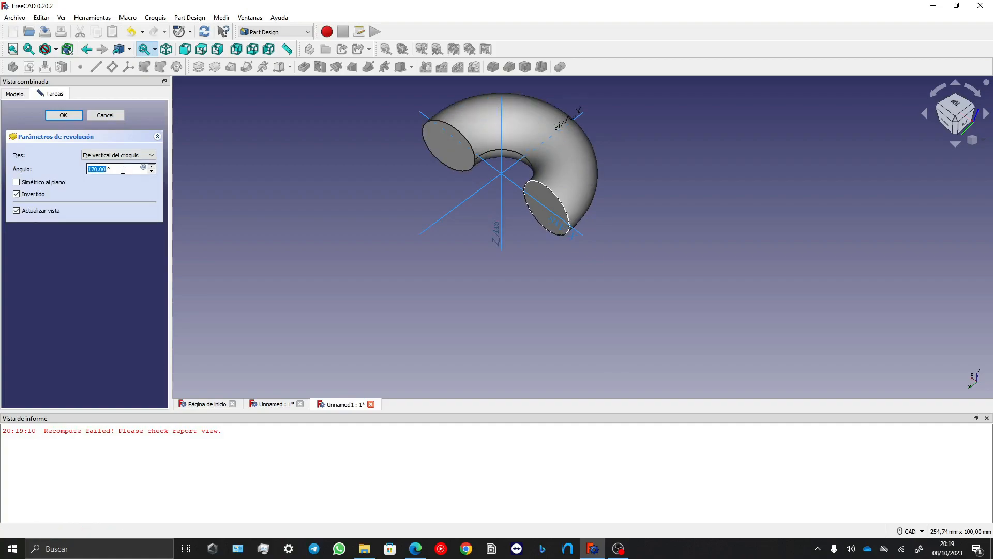
{"action": "scroll", "coordinate": [125, 171], "scroll_direction": "down", "scroll_amount": 2}
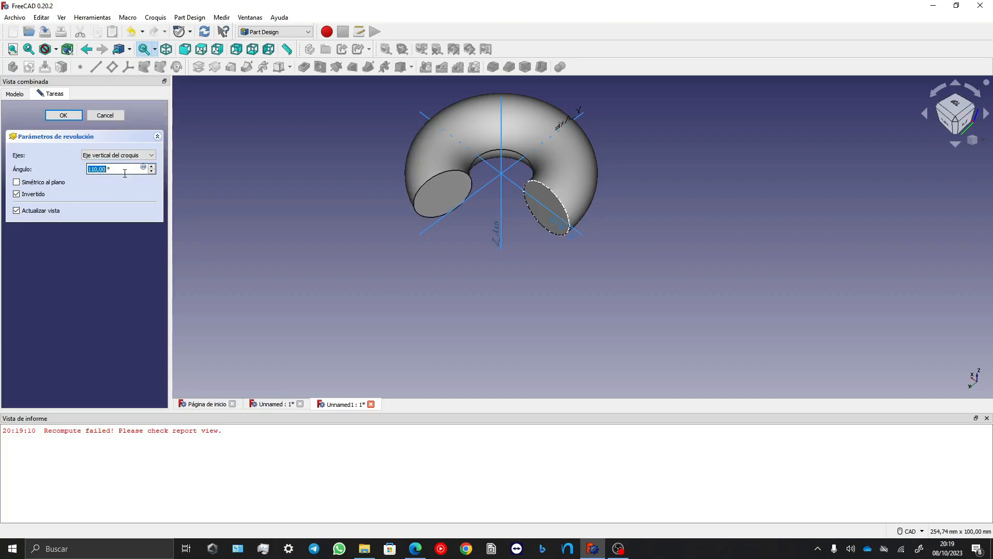
{"action": "scroll", "coordinate": [125, 171], "scroll_direction": "up", "scroll_amount": 4}
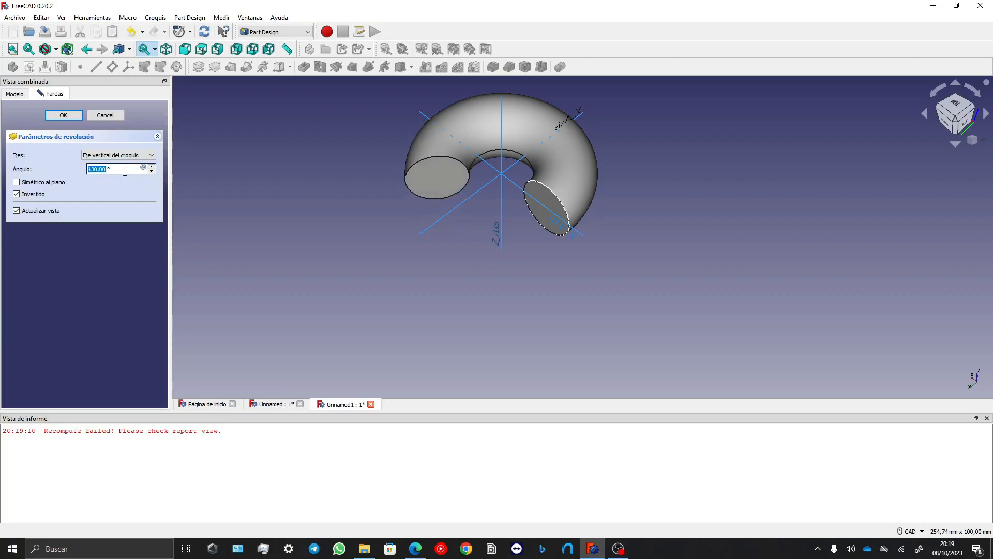
{"action": "scroll", "coordinate": [125, 171], "scroll_direction": "down", "scroll_amount": 1}
{"action": "key", "text": "Return"}
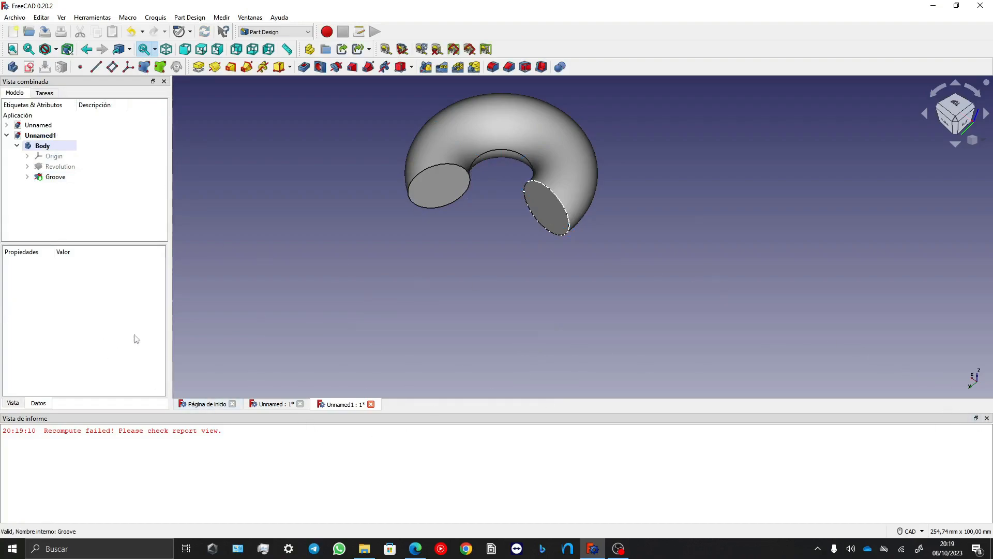
Close the report view and examine the cut torus and its end faces from another angle.
{"action": "left_click", "coordinate": [987, 418]}
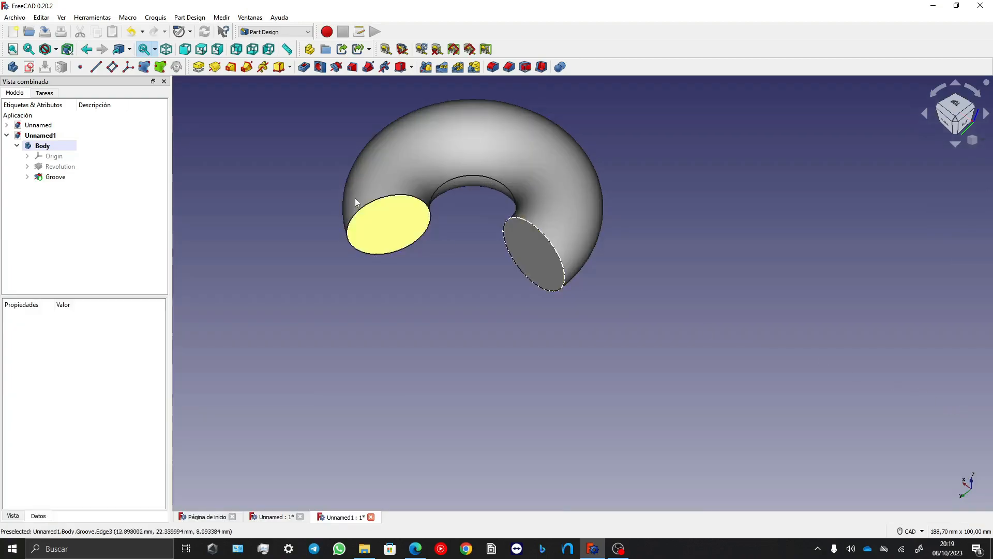
{"action": "scroll", "coordinate": [425, 250], "scroll_direction": "up", "scroll_amount": 3}
{"action": "scroll", "coordinate": [579, 365], "scroll_direction": "down", "scroll_amount": 2}
{"action": "middle_click_drag", "start_coordinate": [526, 359], "coordinate": [364, 357]}
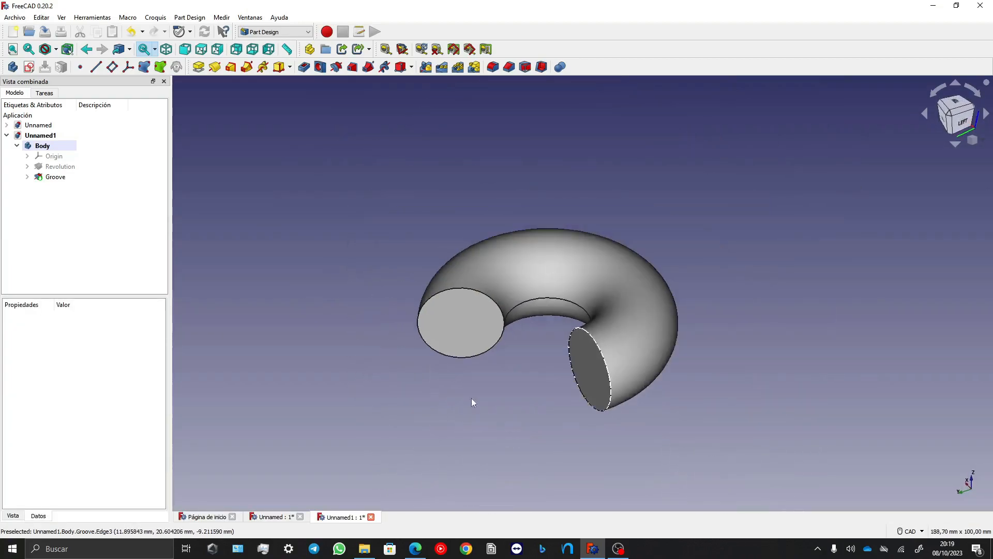